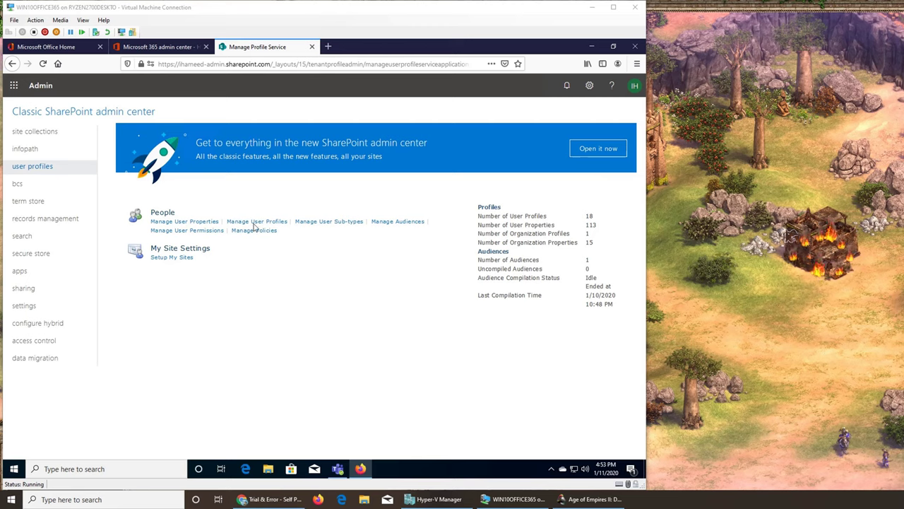
- Go to Manage User Properties and open the options menu on the SID row
left_click(205, 222)
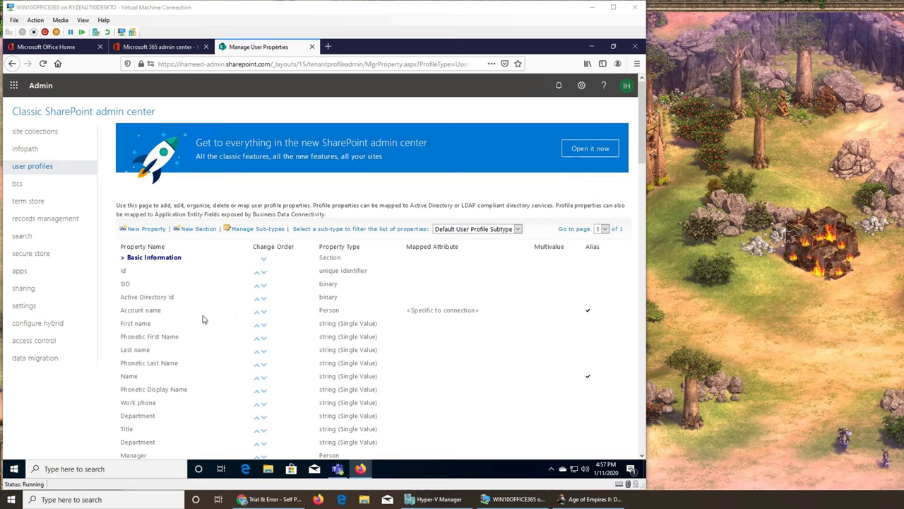
left_click(243, 284)
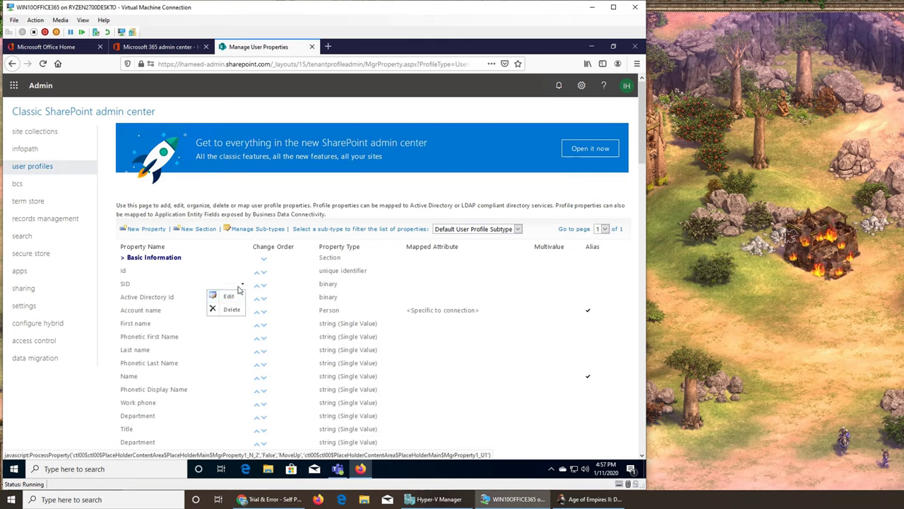
- Open the SID property for editing and review its Policy, Display and Search settings
left_click(229, 298)
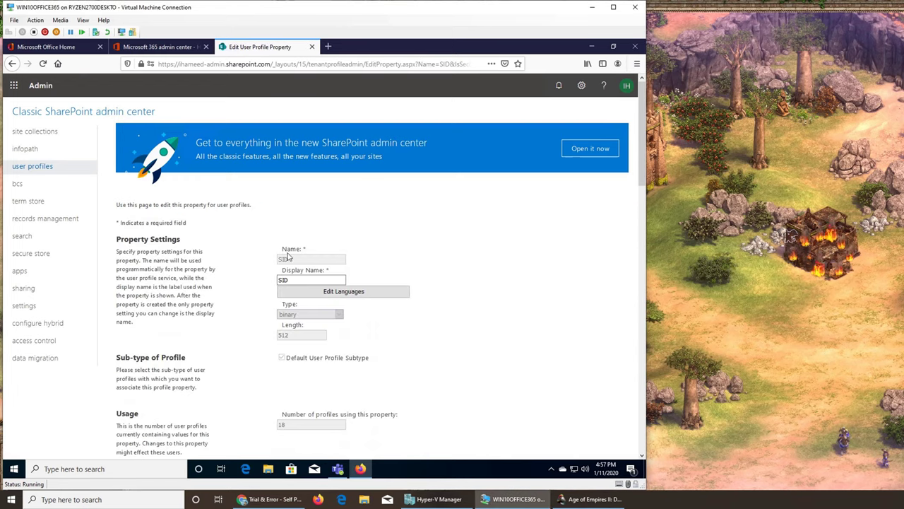
left_click(317, 283)
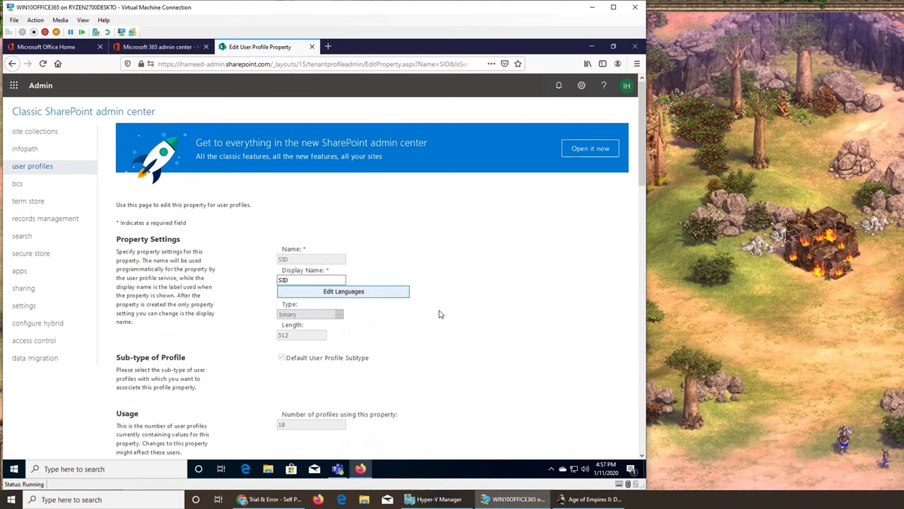
scroll(268, 238, "down", 2)
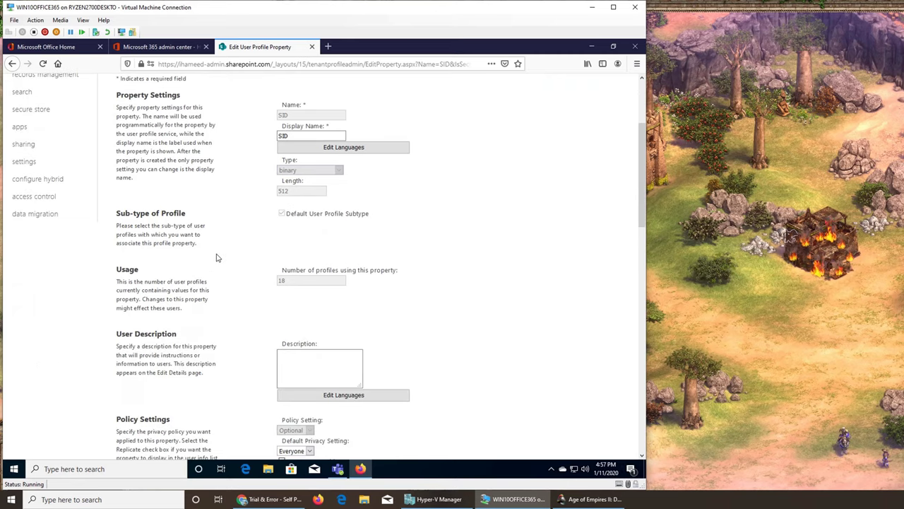
scroll(212, 271, "down", 3)
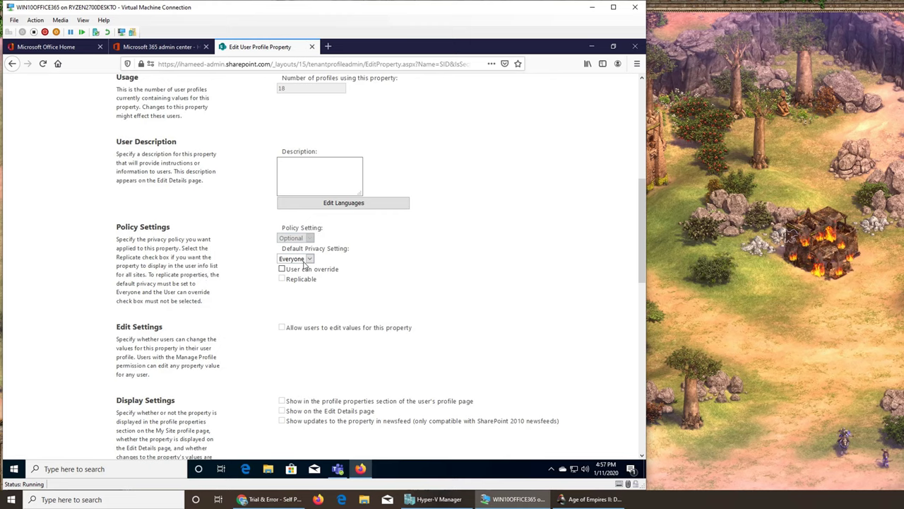
scroll(188, 285, "down", 3)
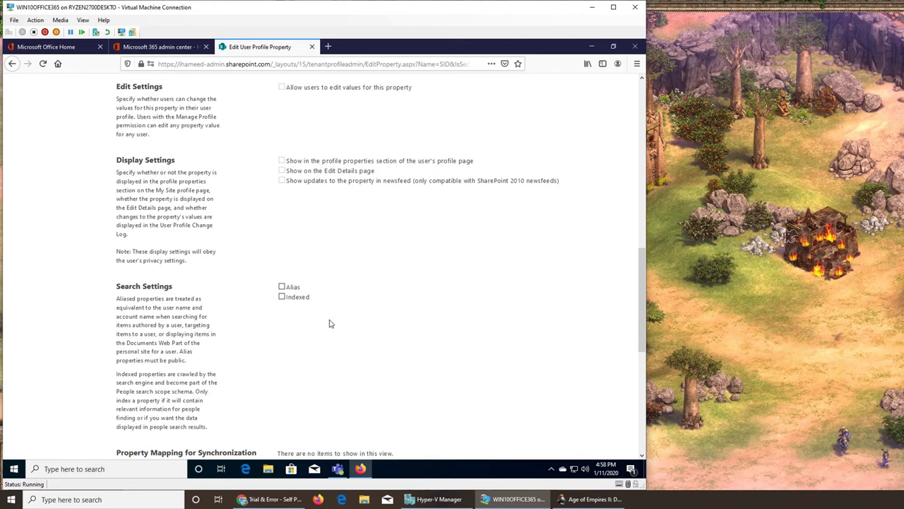
scroll(329, 323, "down", 3)
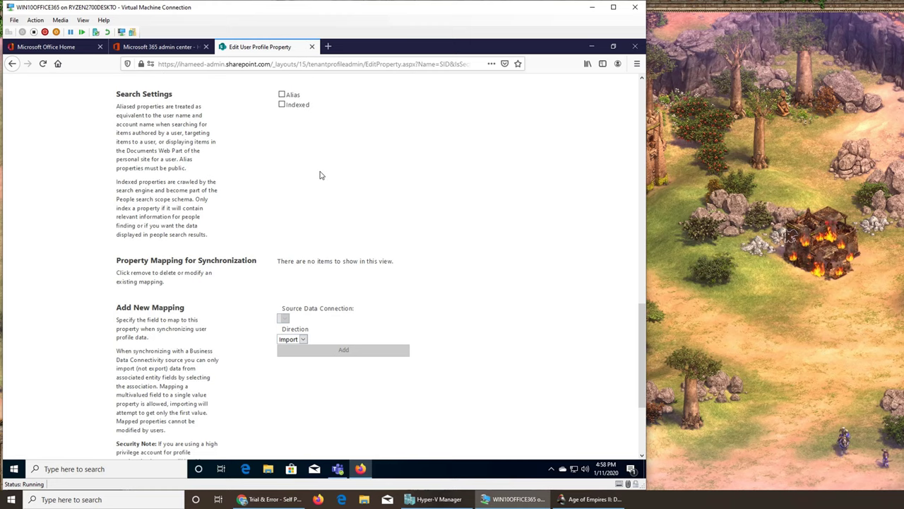
scroll(320, 174, "down", 3)
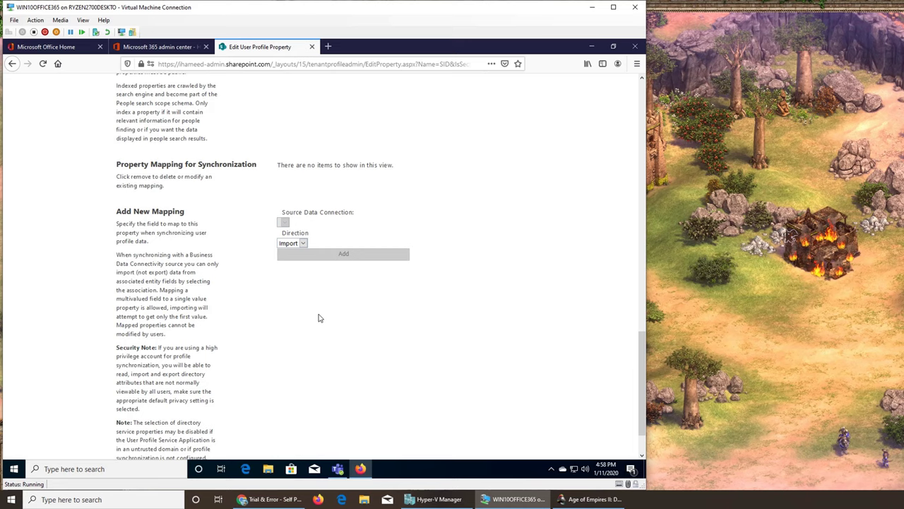
scroll(317, 317, "down", 1)
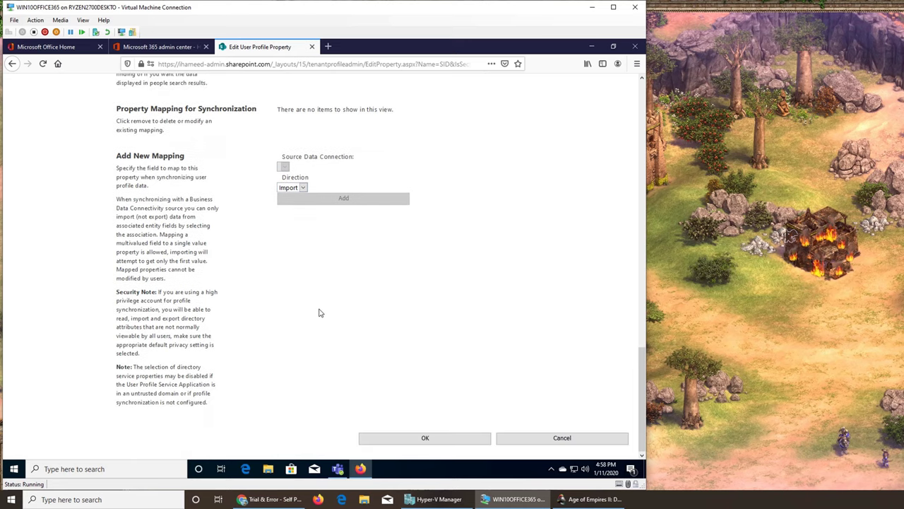
scroll(327, 309, "up", 3)
scroll(327, 308, "up", 2)
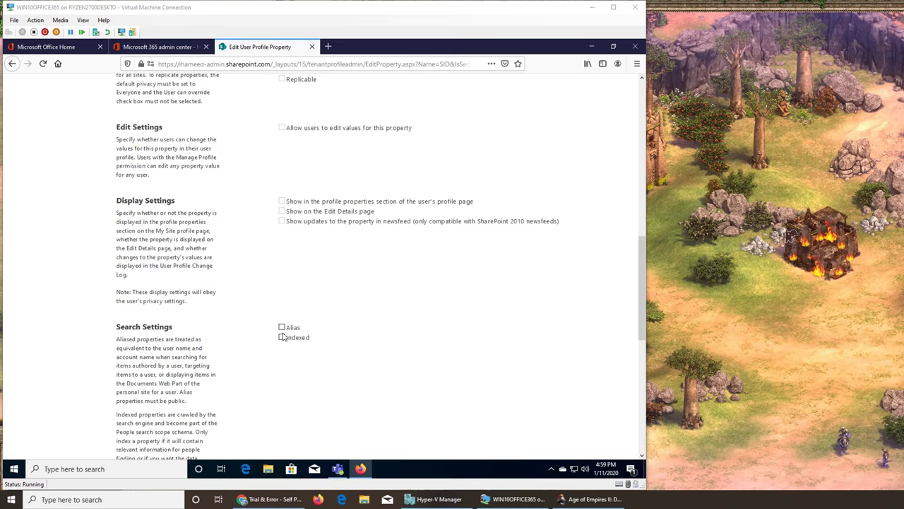
scroll(382, 339, "up", 5)
scroll(383, 340, "up", 3)
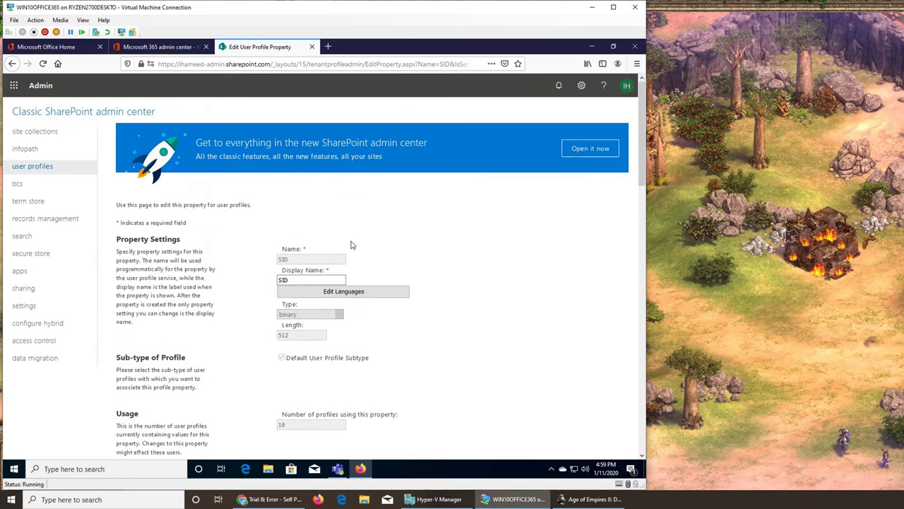
scroll(404, 240, "down", 10)
scroll(405, 247, "down", 2)
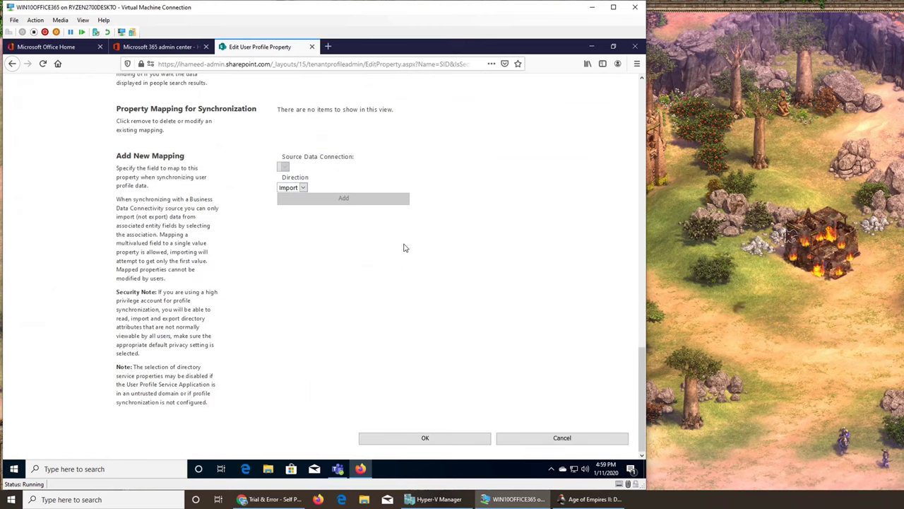
- Cancel the SID edit without saving and scroll the property list down to MemberOf
left_click(575, 439)
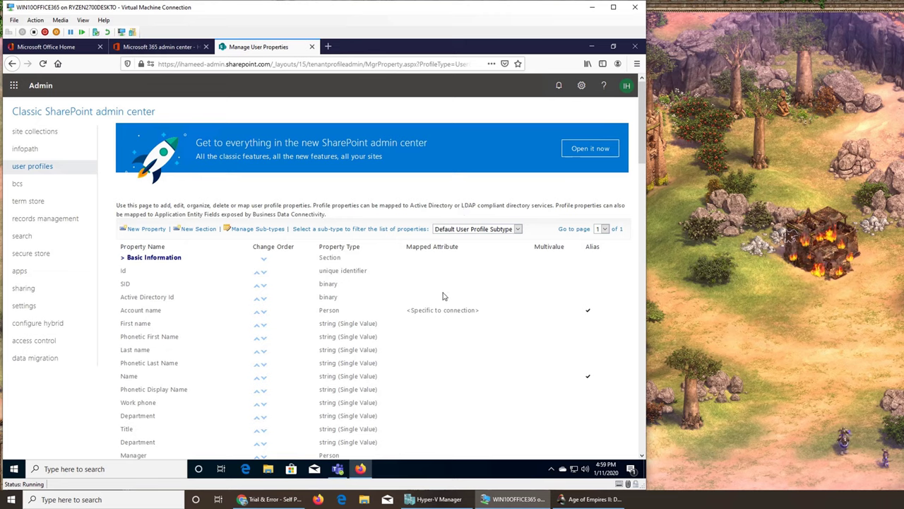
scroll(408, 200, "down", 3)
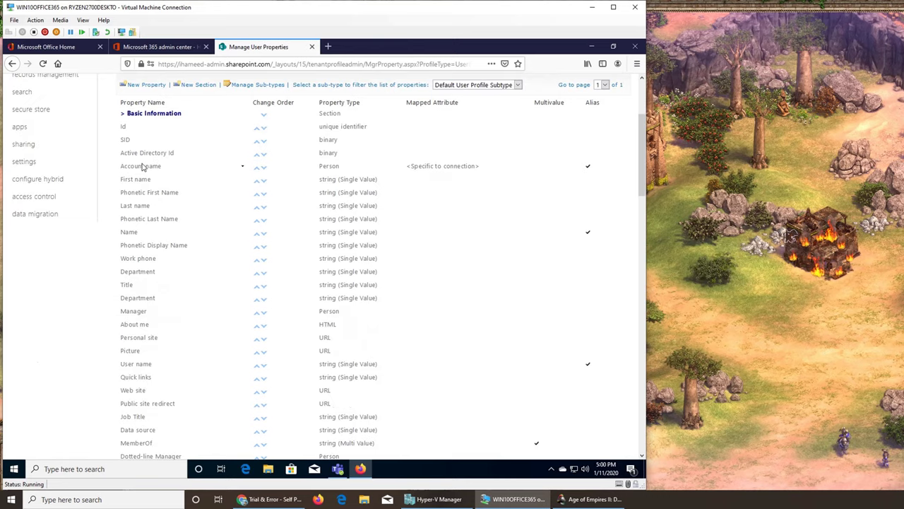
- Choose Edit from the Account name row's menu, retrying when the page doesn't load
left_click(243, 166)
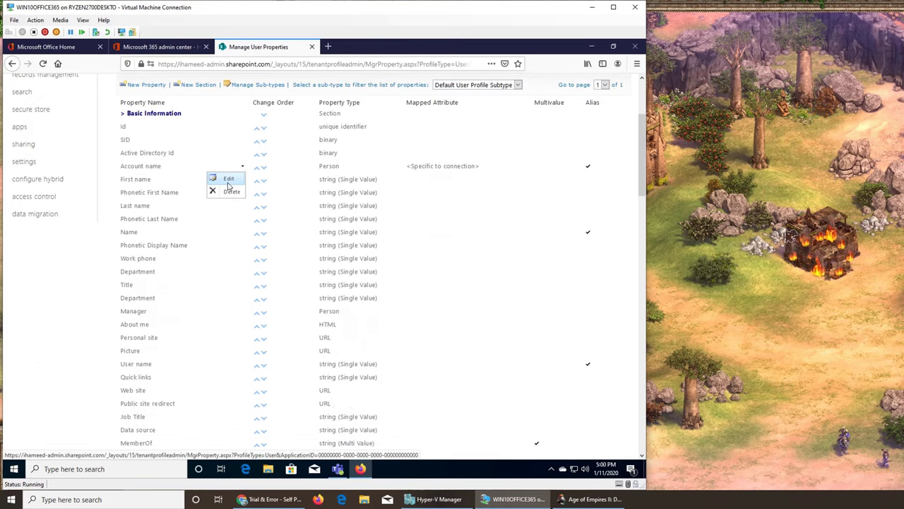
left_click(228, 182)
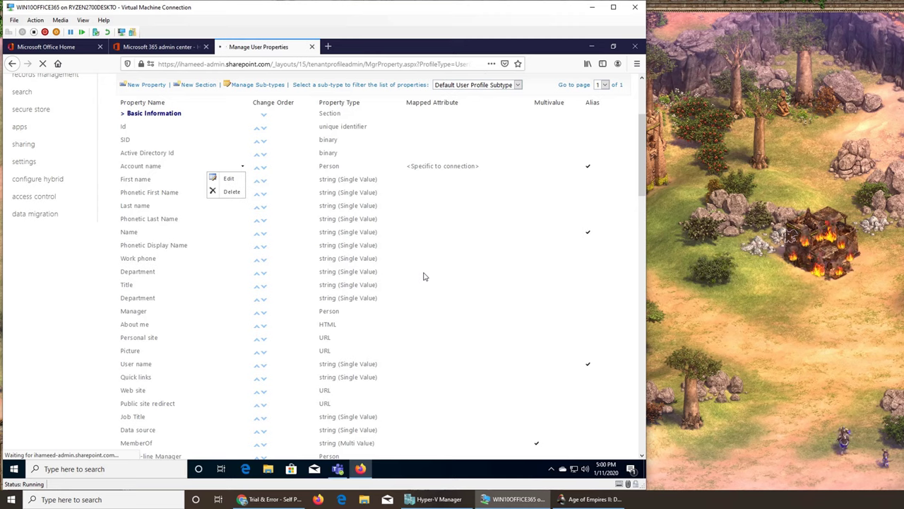
left_click(216, 184)
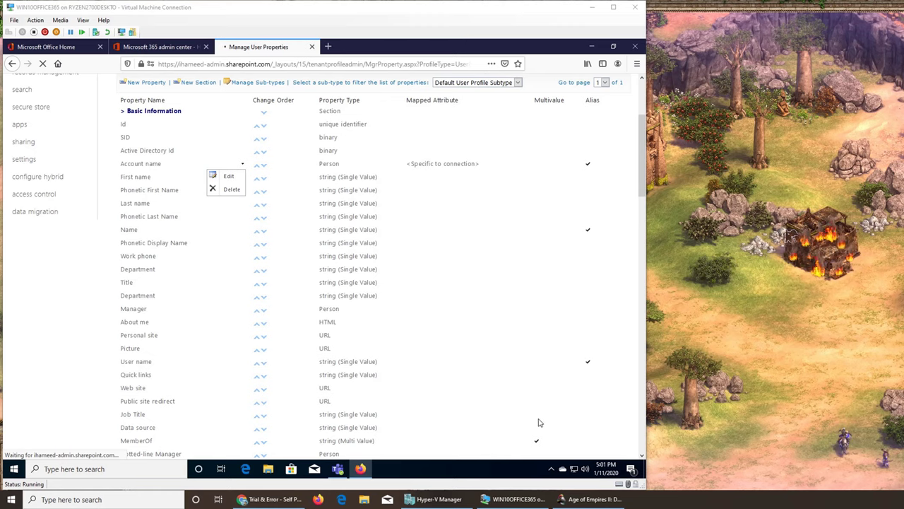
- Resize the VM window and scroll the Account name edit page showing its Person type
left_click(641, 212)
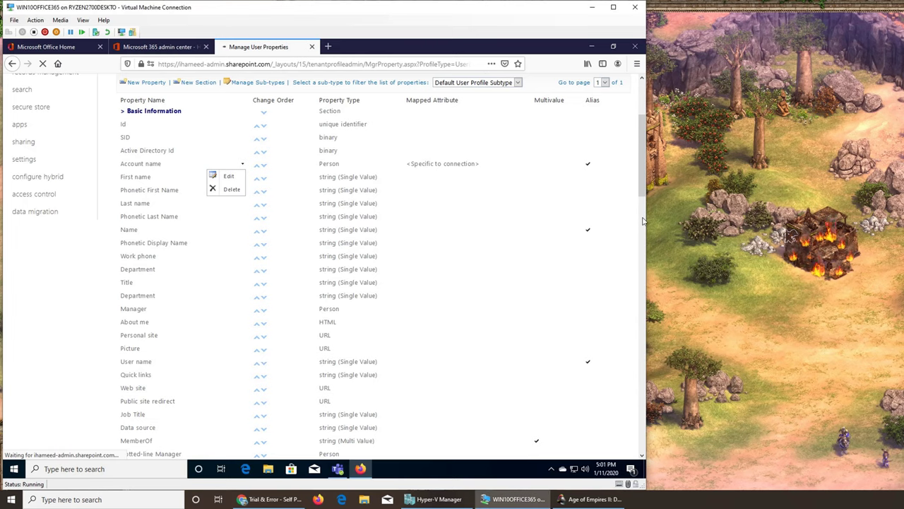
left_click_drag(644, 189, 622, 374)
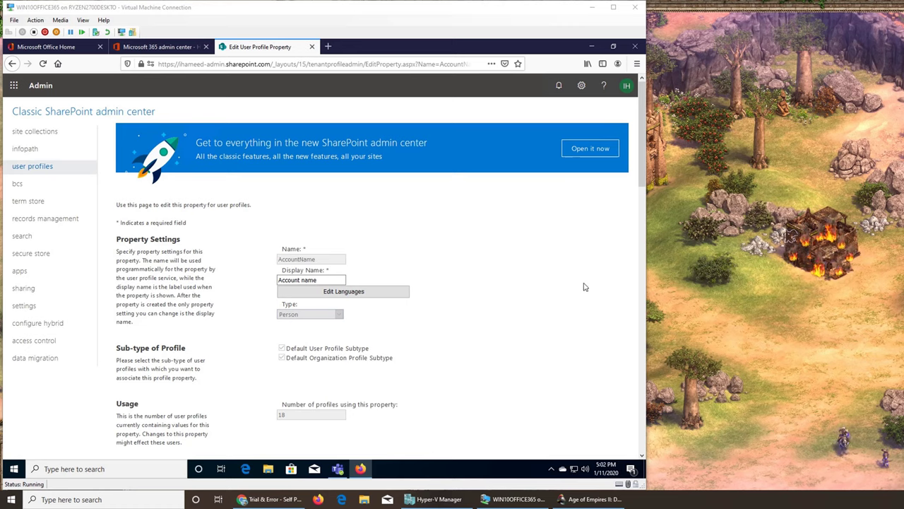
left_click_drag(650, 157, 642, 159)
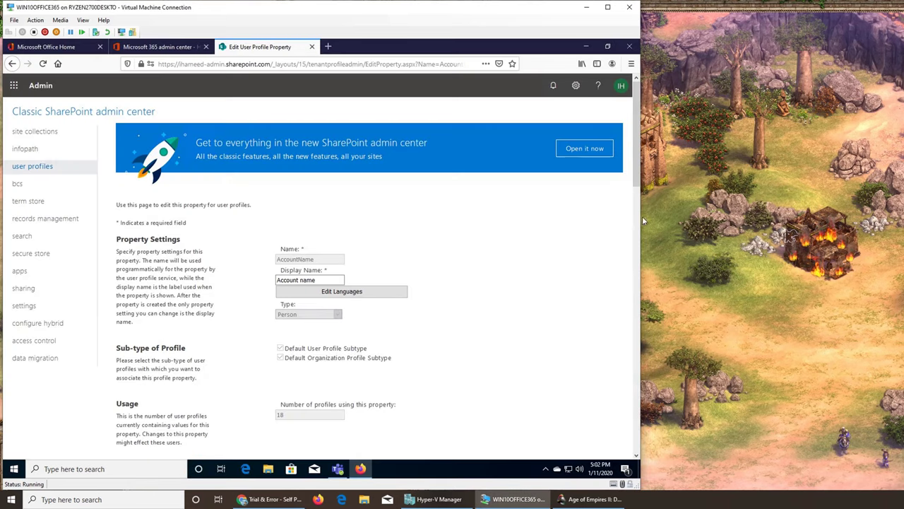
left_click_drag(643, 214, 651, 217)
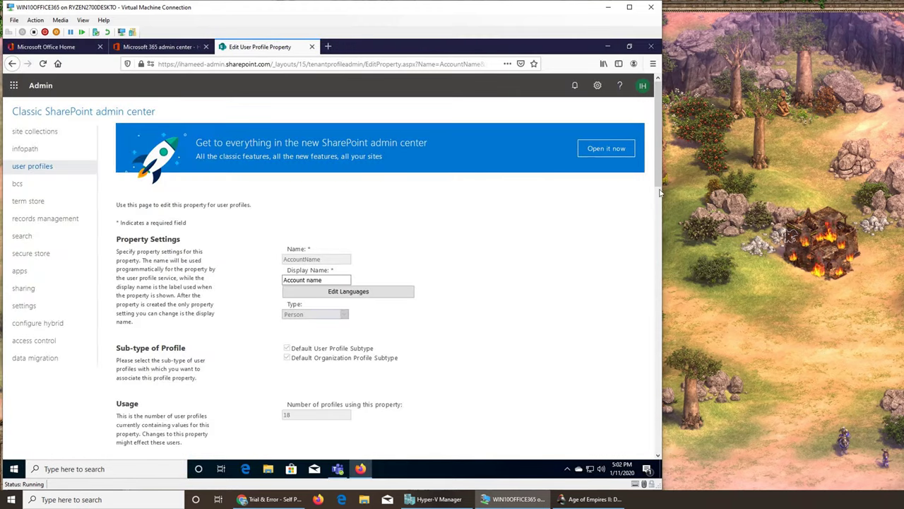
scroll(660, 194, "down", 2)
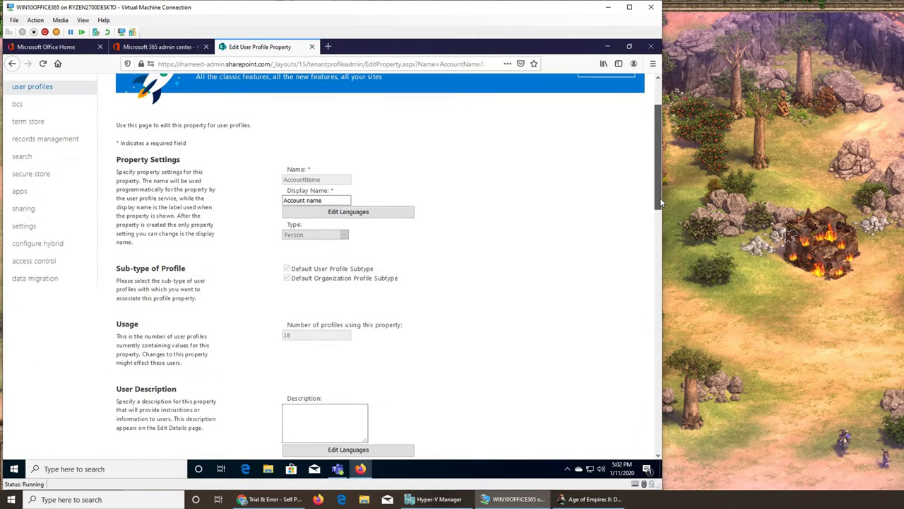
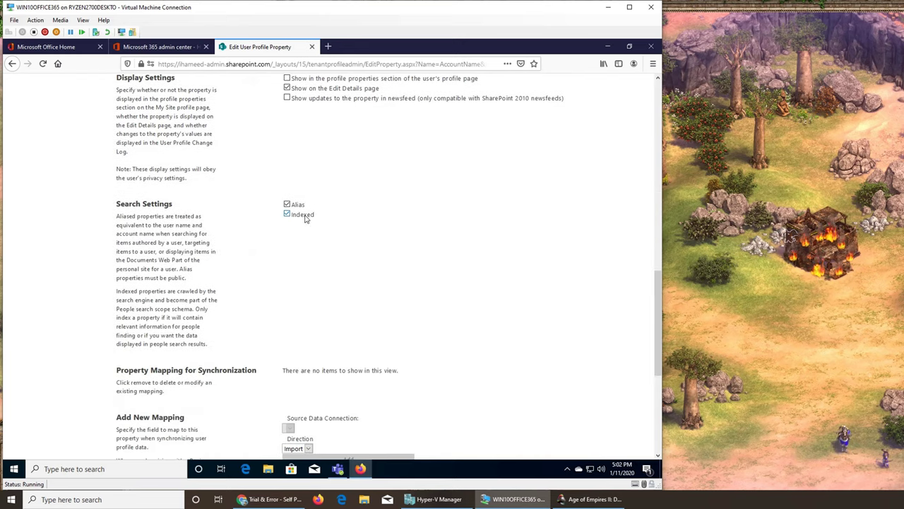
- Go back from the Account name edit page to the Manage User Properties list
left_click_drag(655, 364, 657, 148)
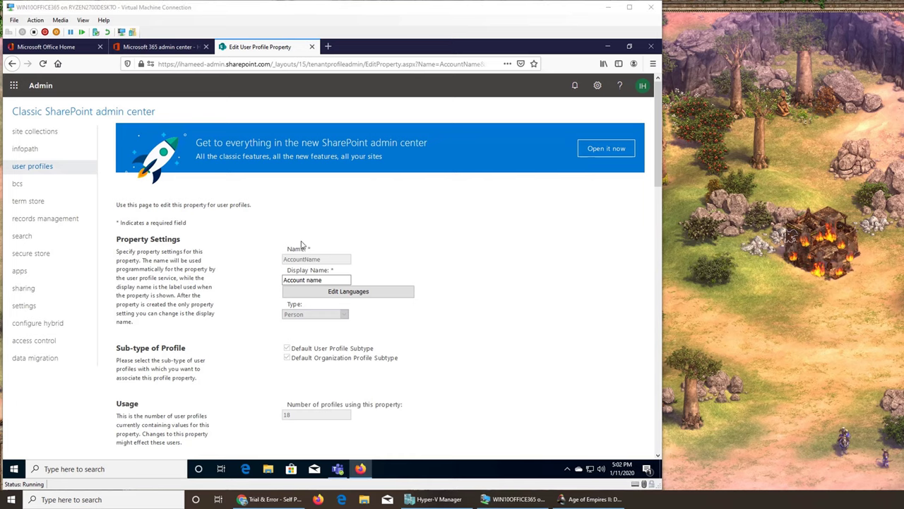
right_click(421, 205)
left_click(434, 214)
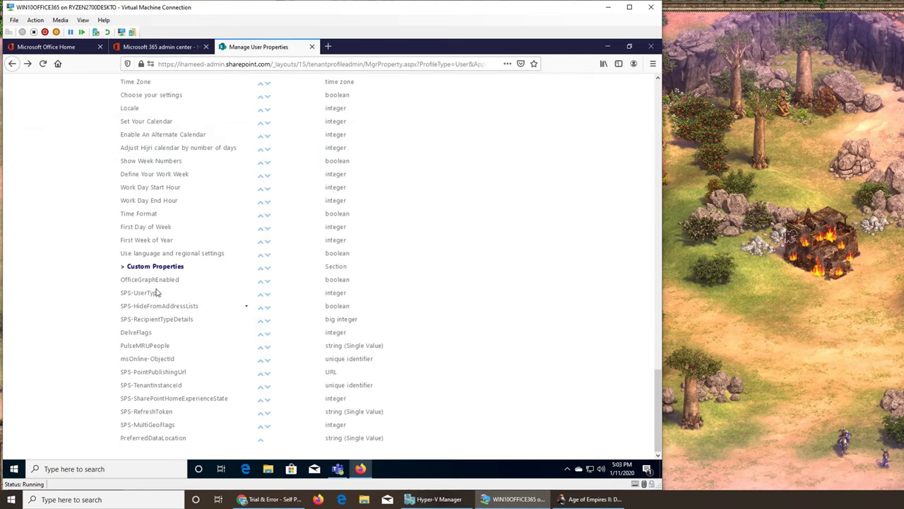
scroll(383, 329, "up", 15)
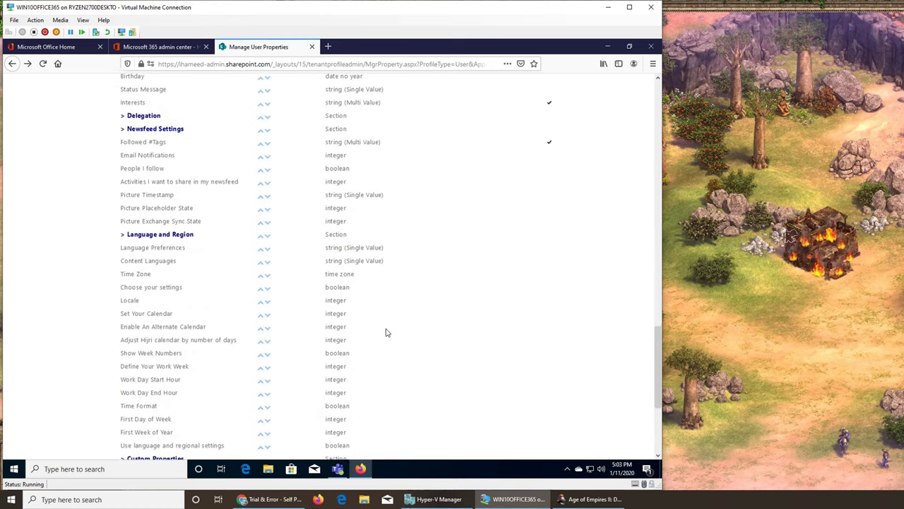
scroll(393, 332, "up", 10)
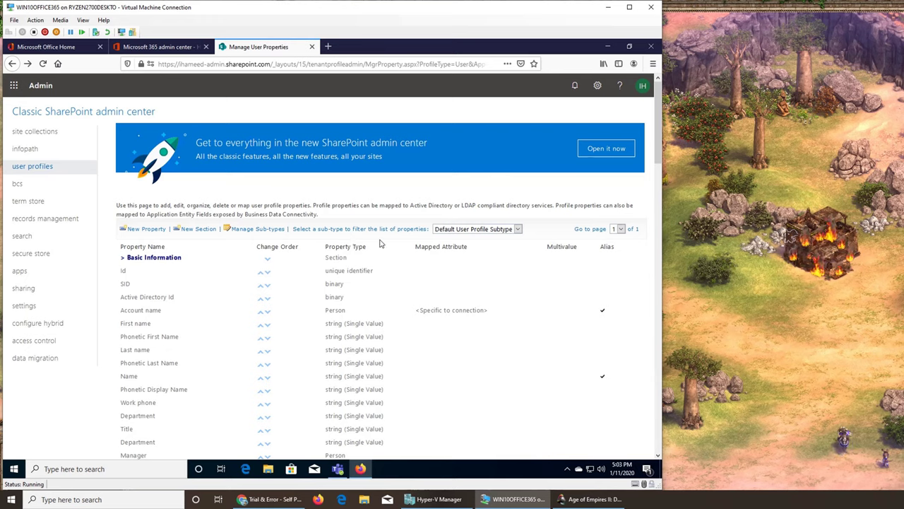
left_click(146, 229)
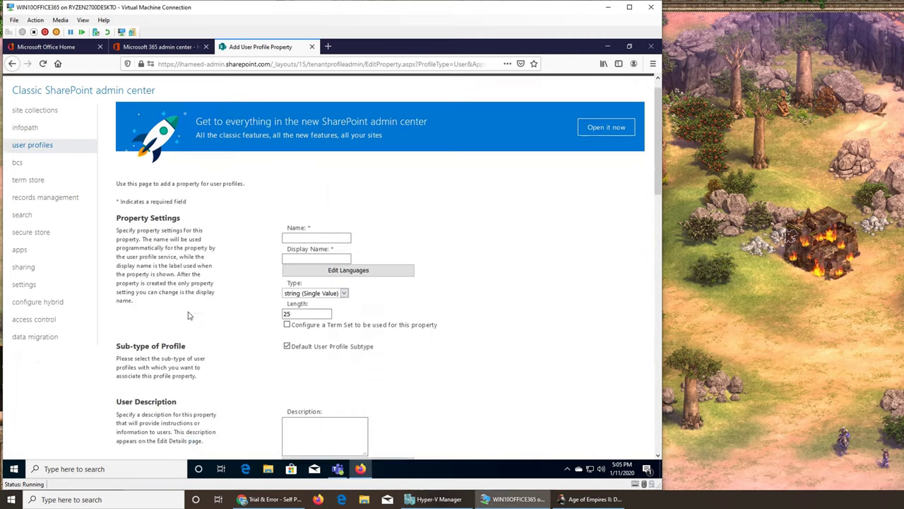
scroll(185, 316, "down", 5)
scroll(189, 316, "up", 5)
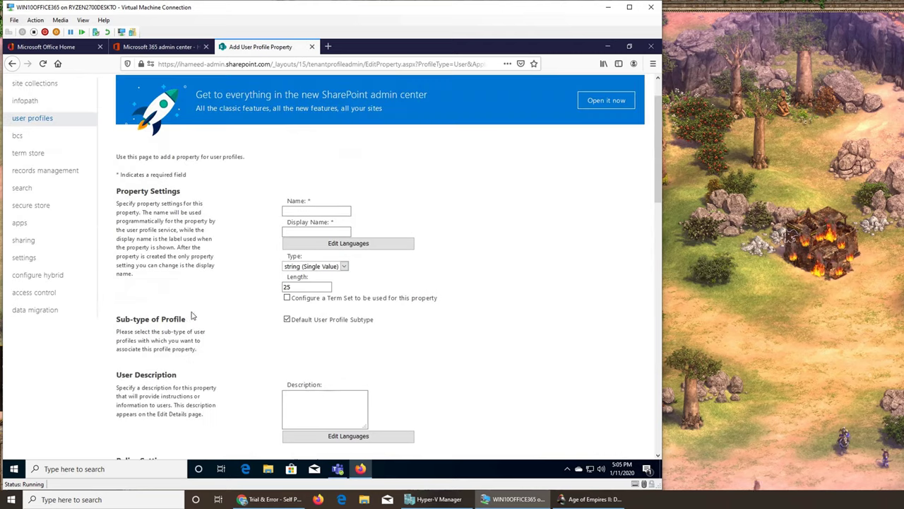
left_click(311, 212)
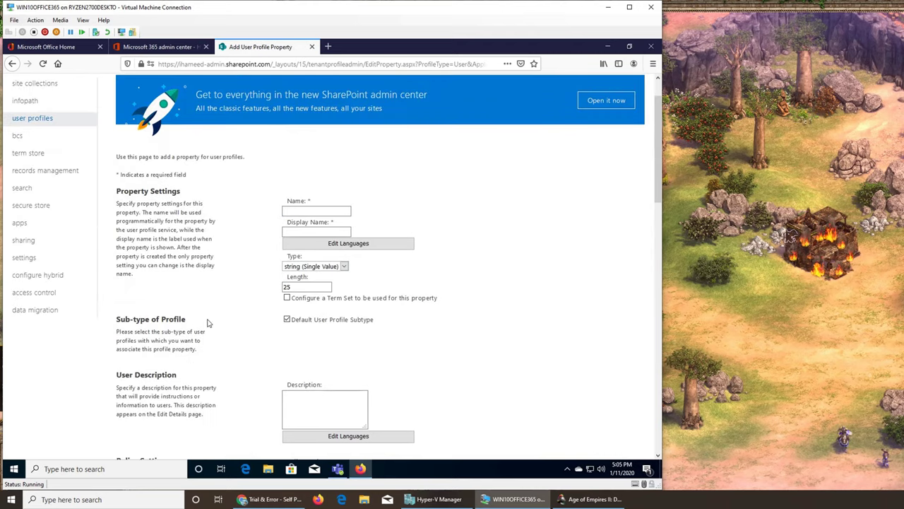
scroll(413, 349, "down", 10)
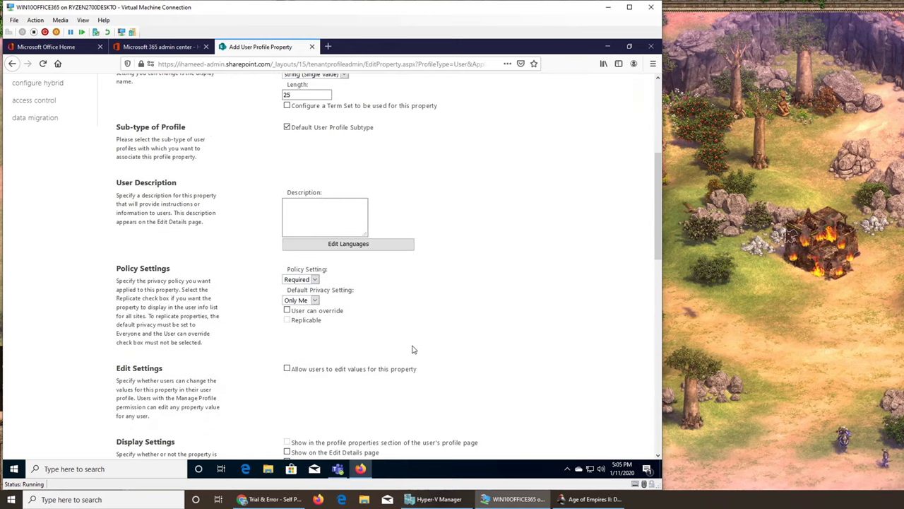
scroll(414, 349, "down", 5)
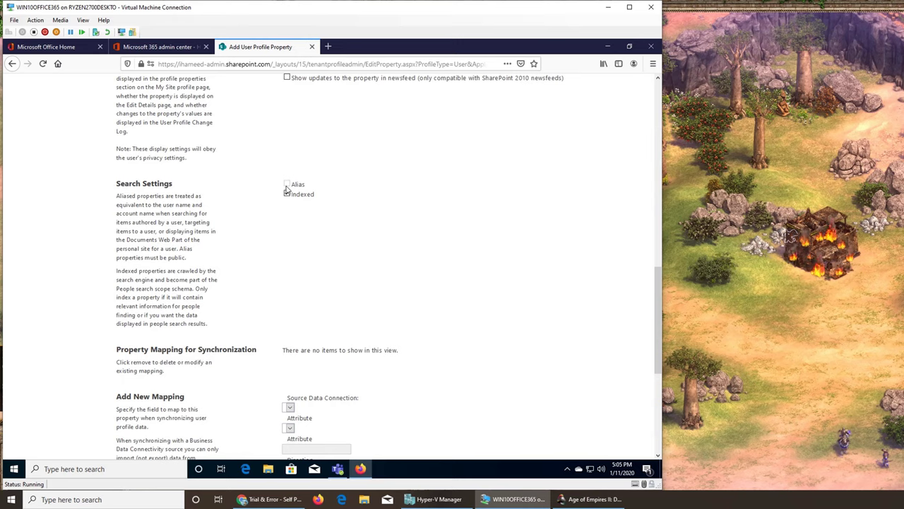
scroll(414, 234, "down", 5)
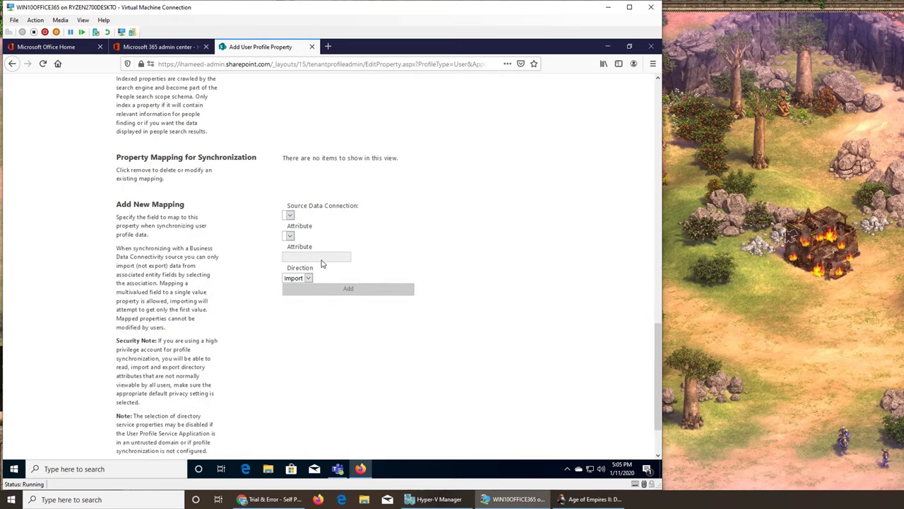
scroll(335, 320, "down", 2)
scroll(333, 317, "up", 15)
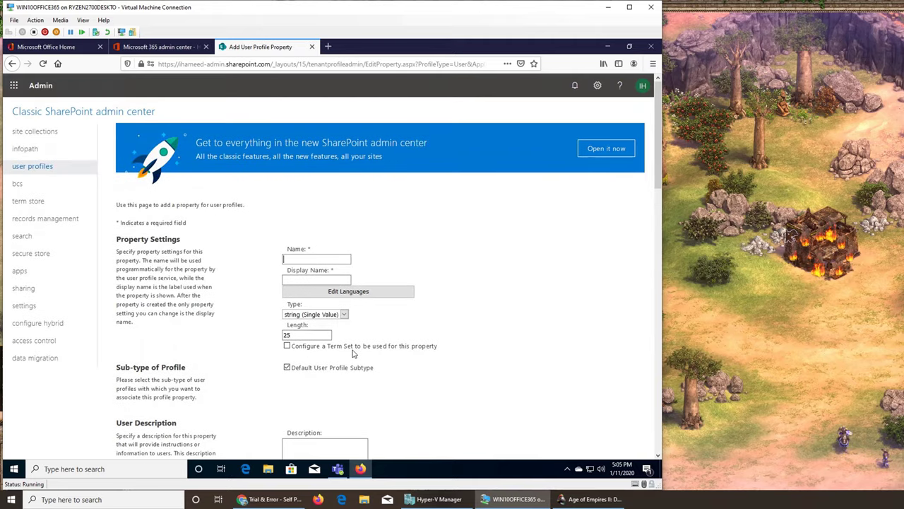
right_click(462, 264)
left_click(472, 271)
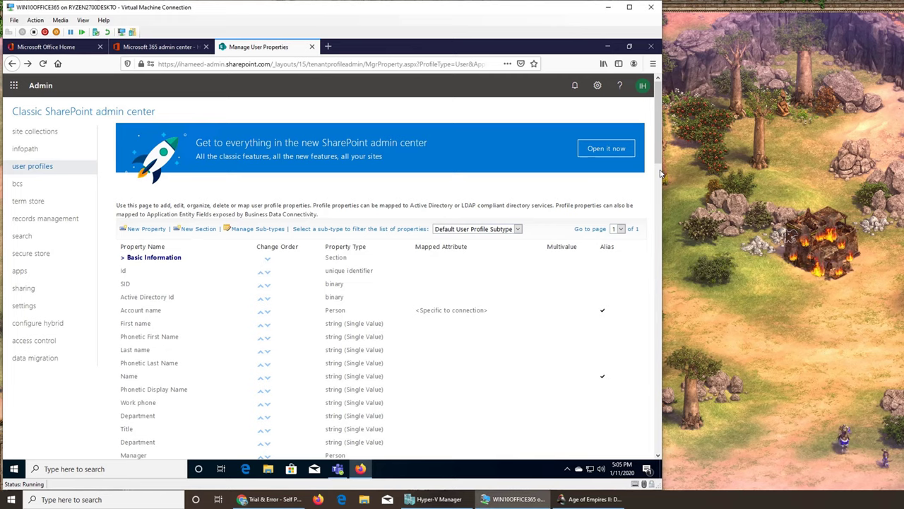
left_click_drag(657, 157, 659, 179)
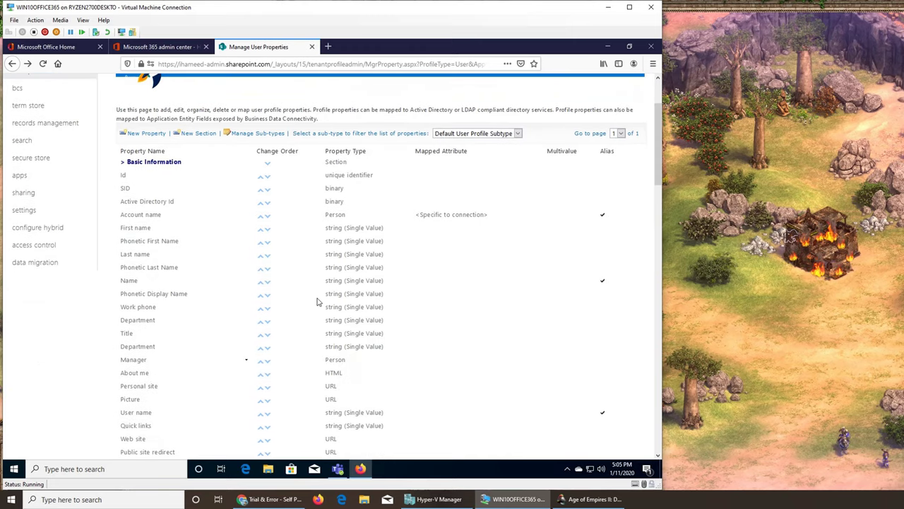
left_click(658, 455)
left_click_drag(658, 456, 658, 456)
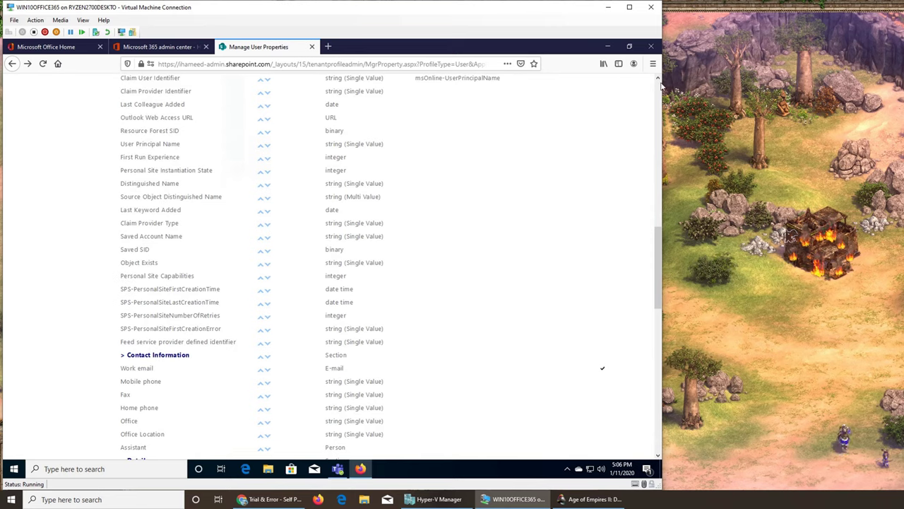
left_click(658, 456)
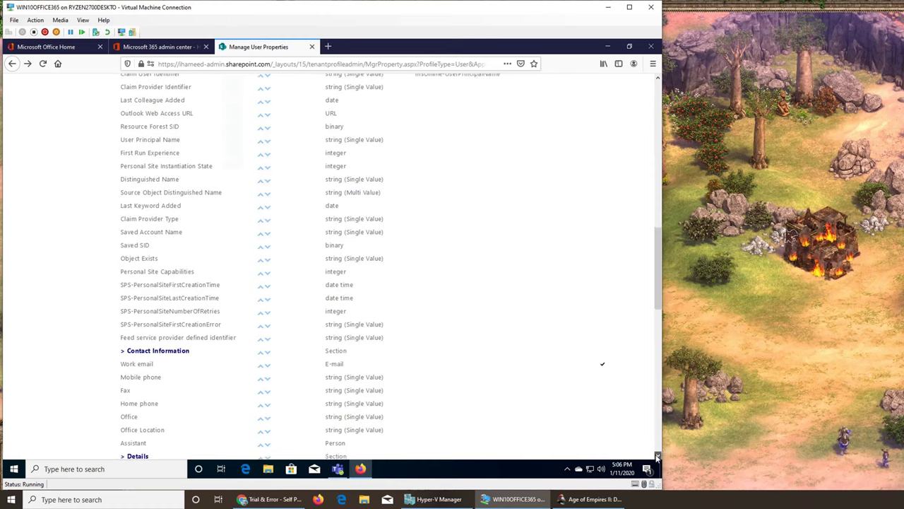
scroll(657, 456, "down", 4)
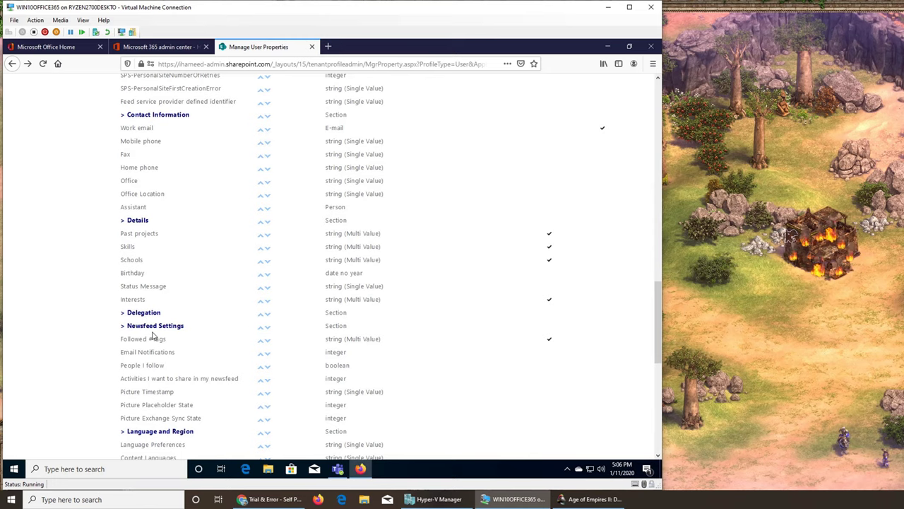
left_click(659, 267)
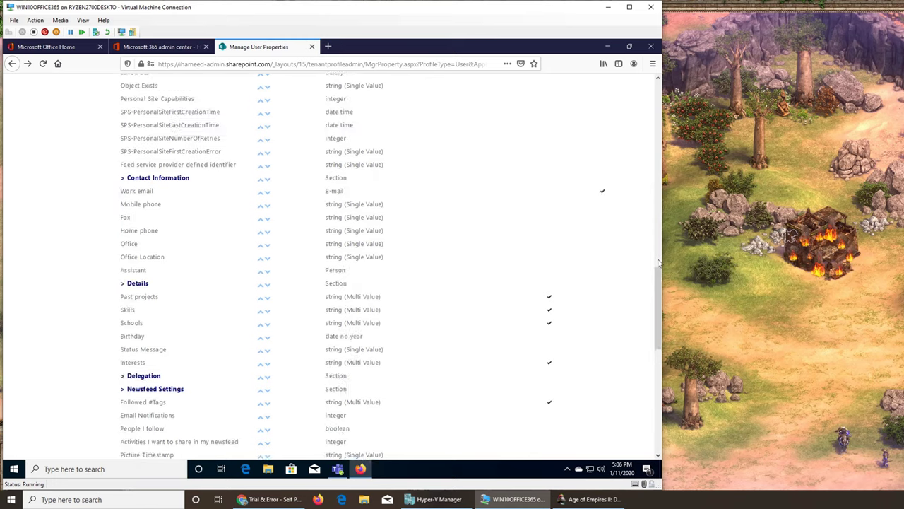
left_click(659, 89)
left_click(659, 88)
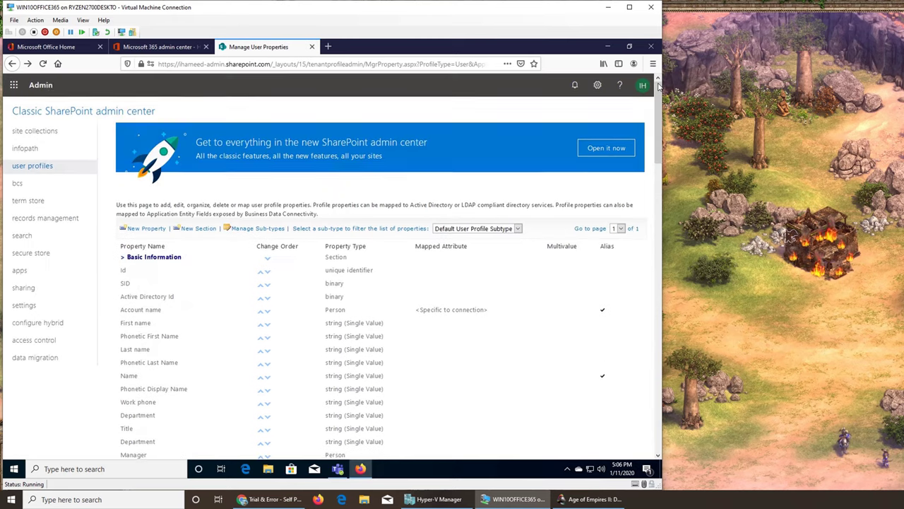
- Create a new section named Test with display name 'tesing' and bring up its language settings
left_click(192, 231)
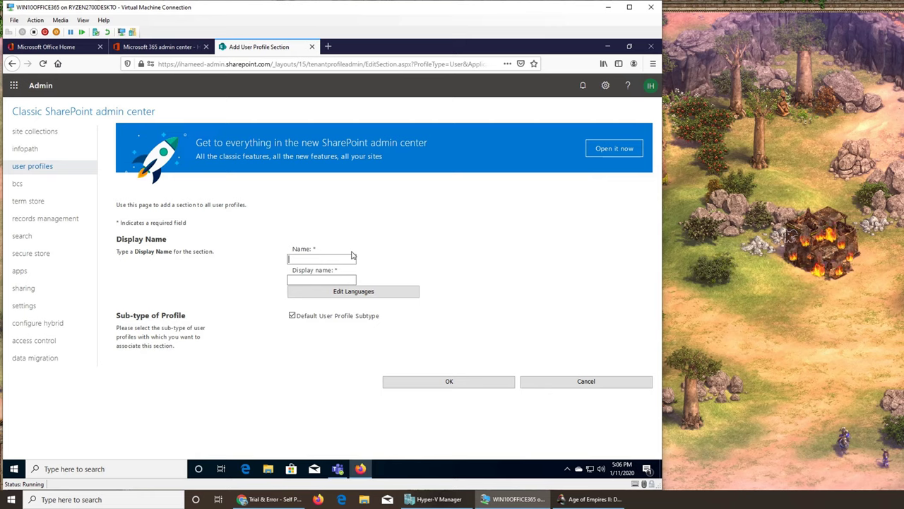
key("Tab")
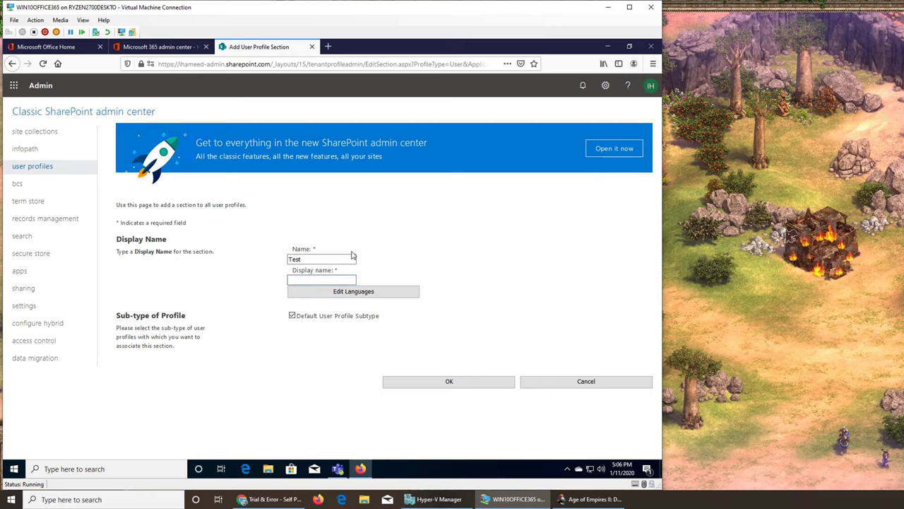
type("test")
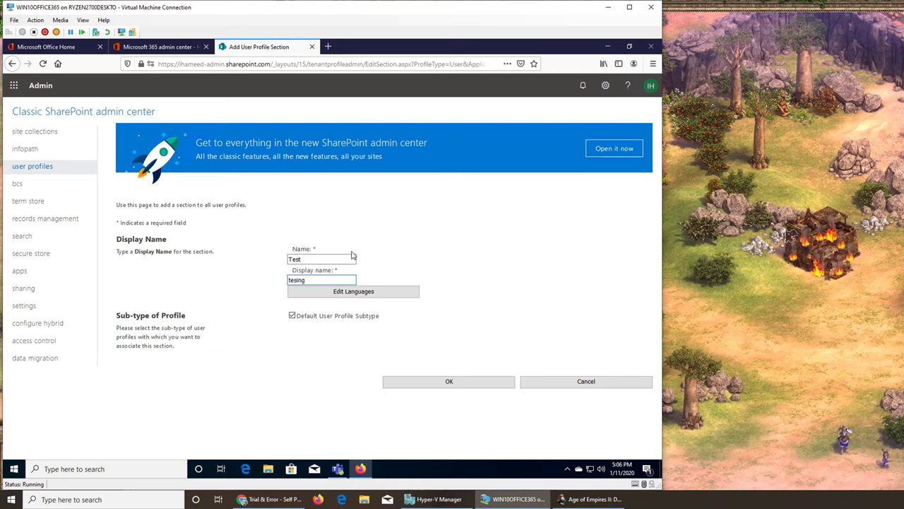
left_click(353, 291)
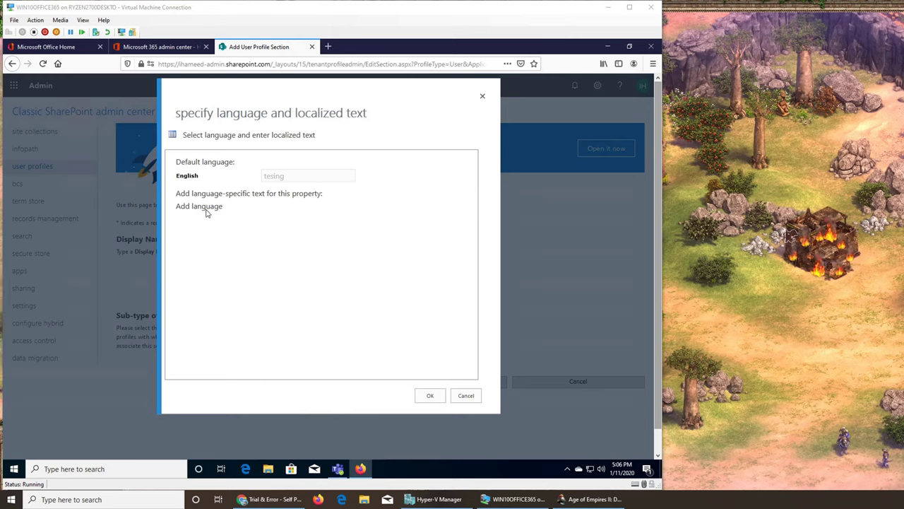
- Cancel the language dialog, save the Test section with OK, and scroll down the property list
left_click(207, 209)
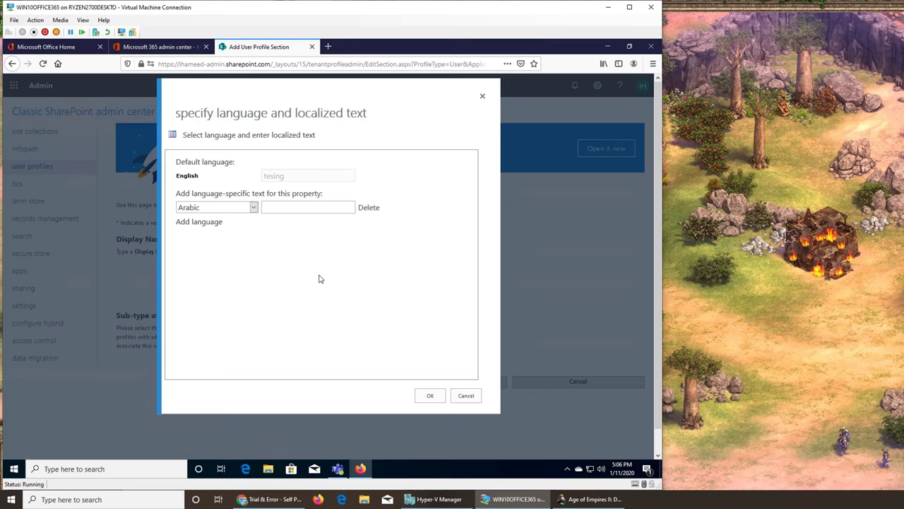
left_click(253, 207)
left_click(464, 394)
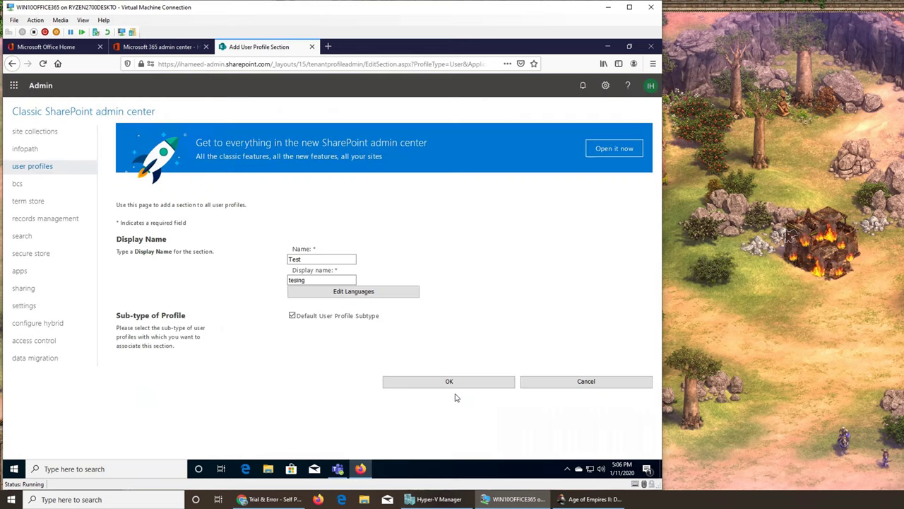
left_click(474, 388)
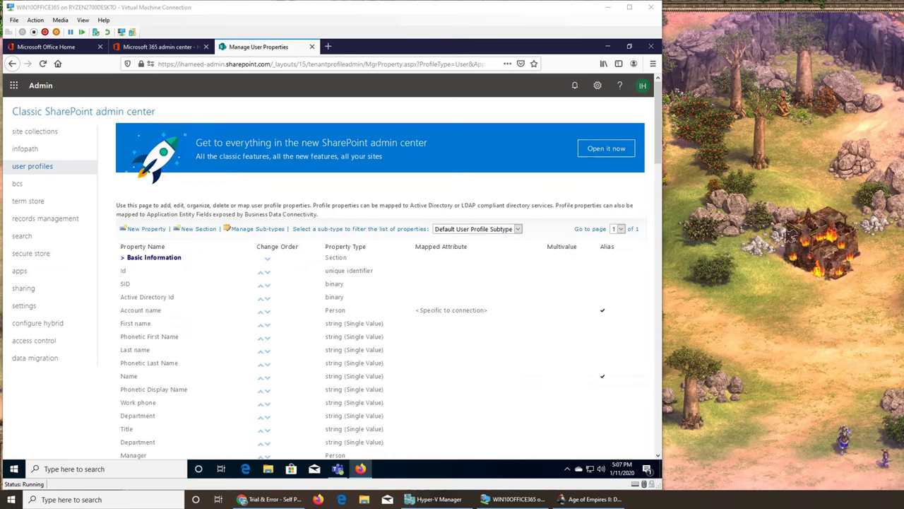
left_click(658, 163)
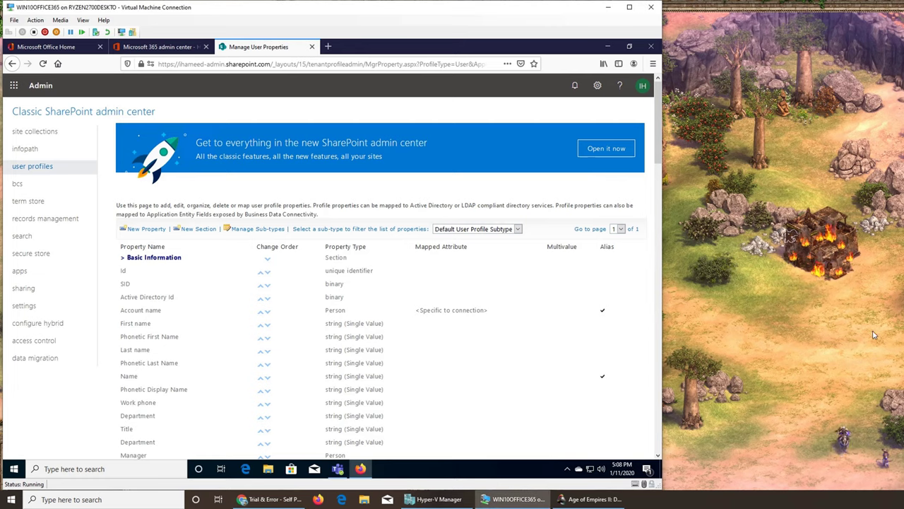
left_click(658, 456)
left_click(657, 455)
left_click(658, 456)
left_click(658, 456)
left_click(658, 456)
left_click(657, 456)
left_click(658, 456)
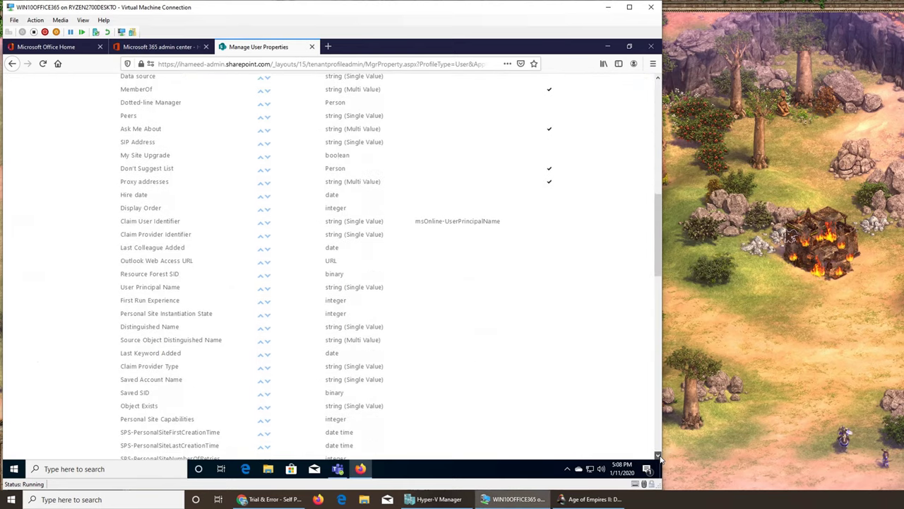
left_click(658, 455)
left_click(658, 455)
left_click(658, 456)
left_click(657, 456)
left_click(658, 456)
left_click(658, 455)
left_click(657, 456)
left_click(658, 456)
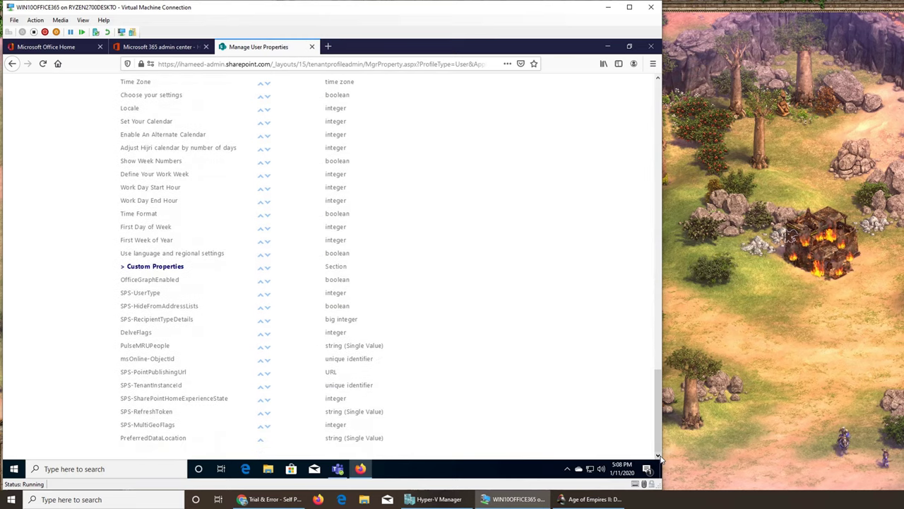
scroll(601, 373, "up", 5)
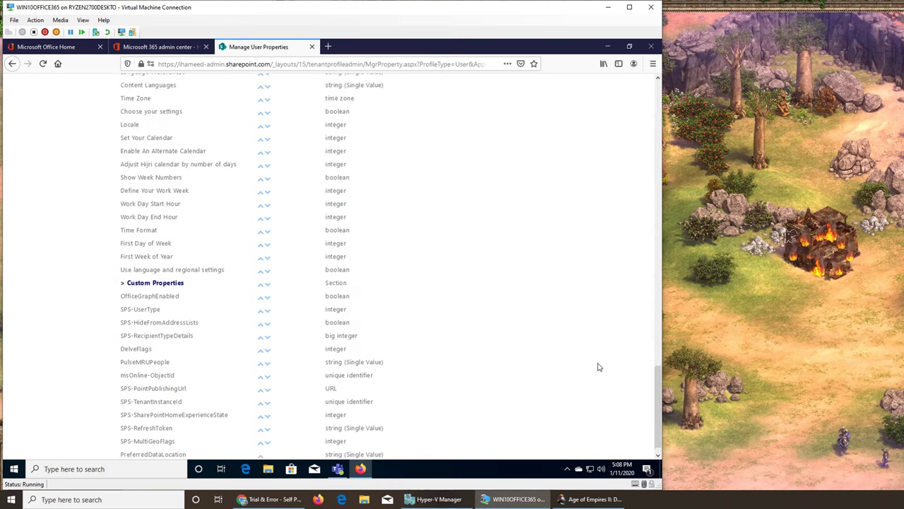
scroll(602, 366, "up", 5)
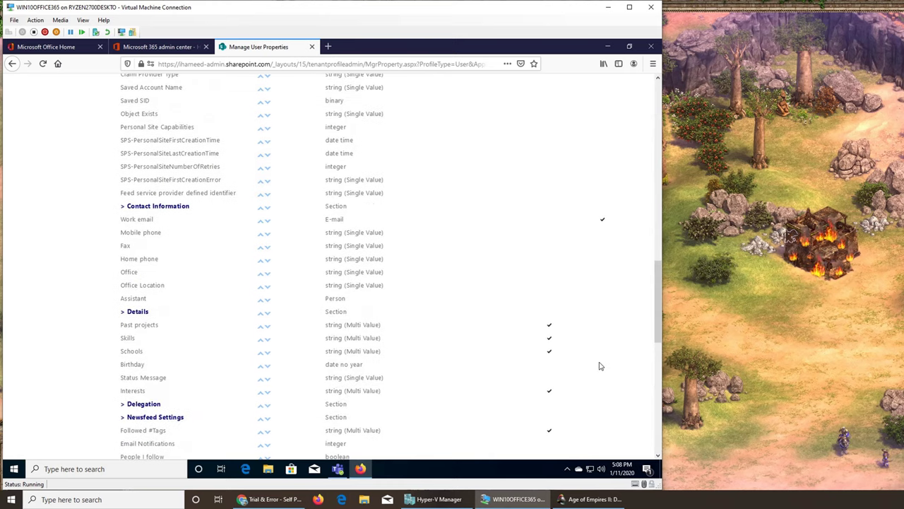
scroll(600, 366, "up", 10)
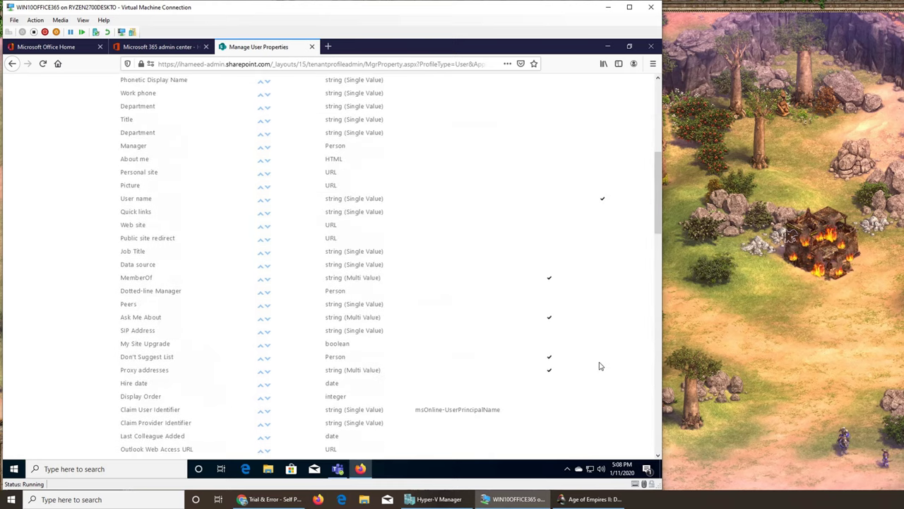
scroll(600, 366, "up", 4)
scroll(600, 366, "up", 3)
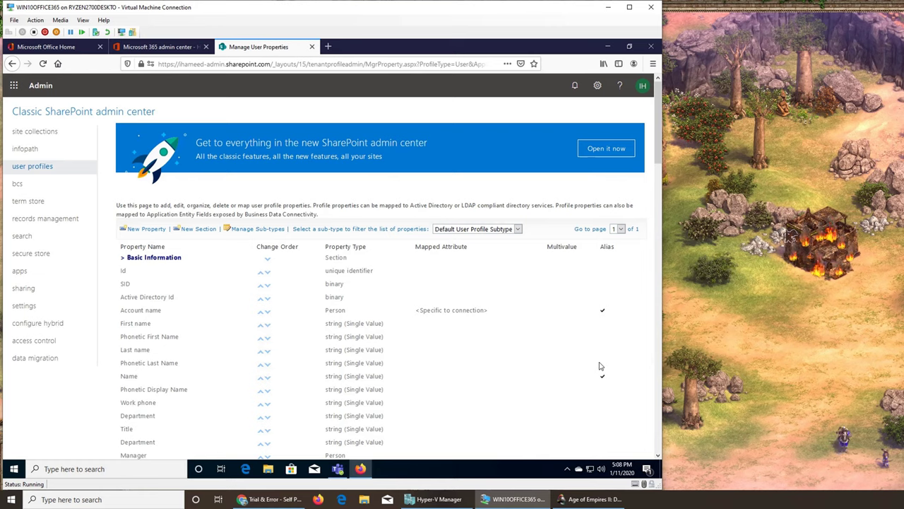
- Search the page for 'tes', reload Manage User Properties, and check the Go to page dropdown
key("ctrl+f")
type("test")
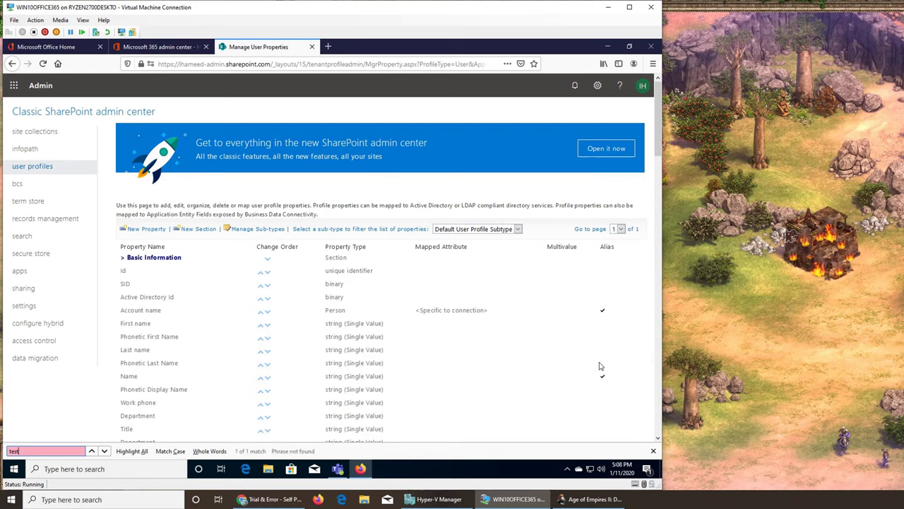
key("BackSpace")
key("BackSpace")
key("BackSpace")
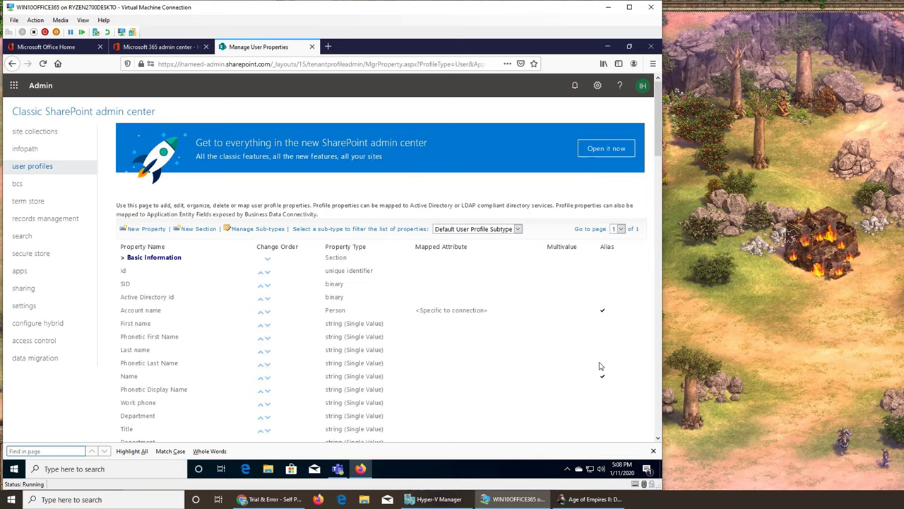
left_click(42, 64)
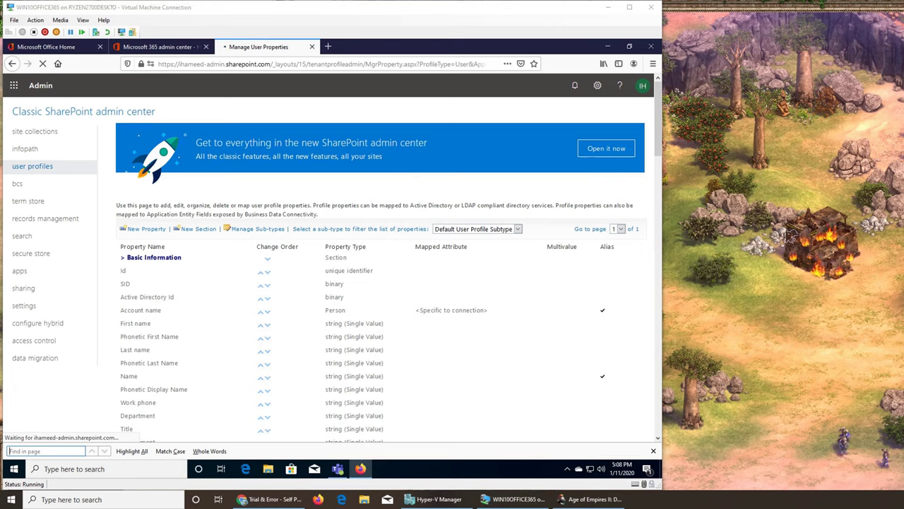
left_click(653, 450)
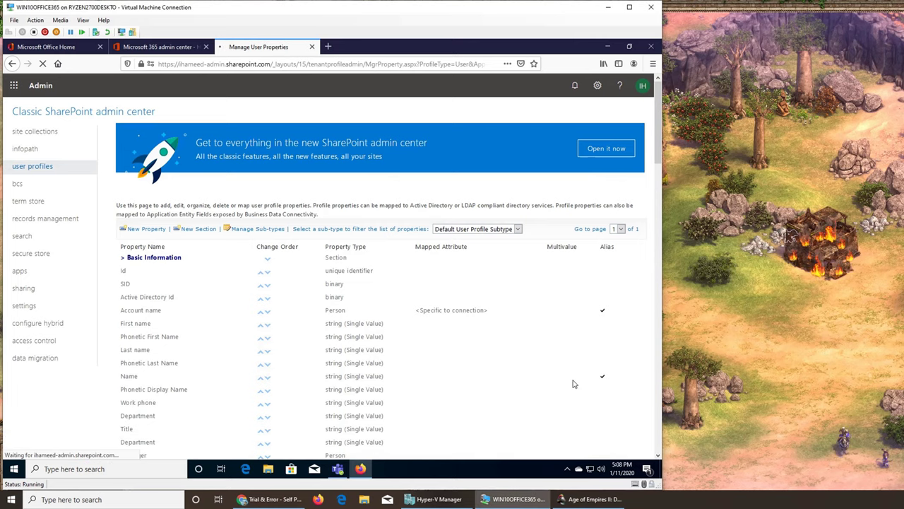
left_click(621, 229)
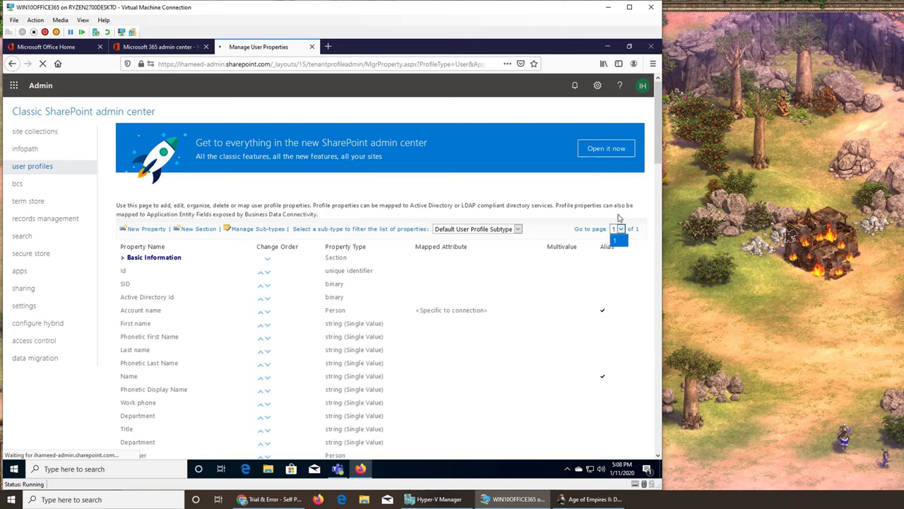
left_click(621, 227)
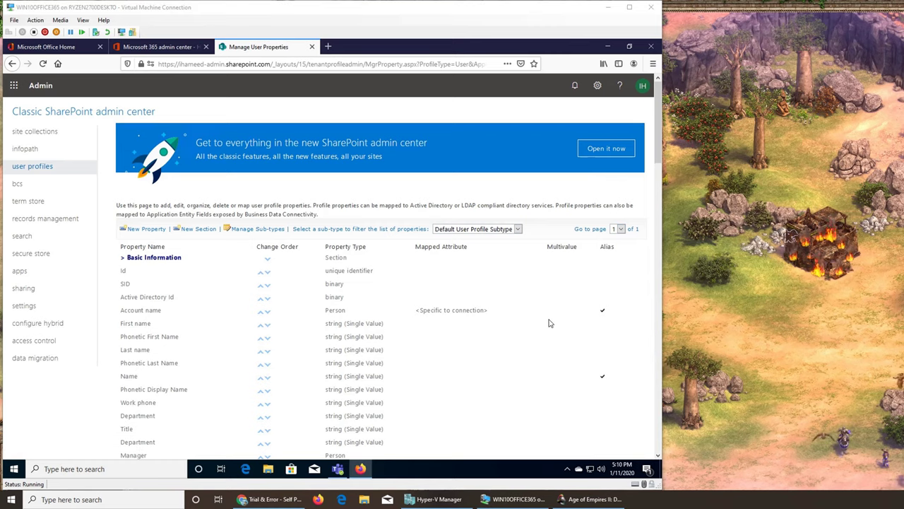
left_click(656, 162)
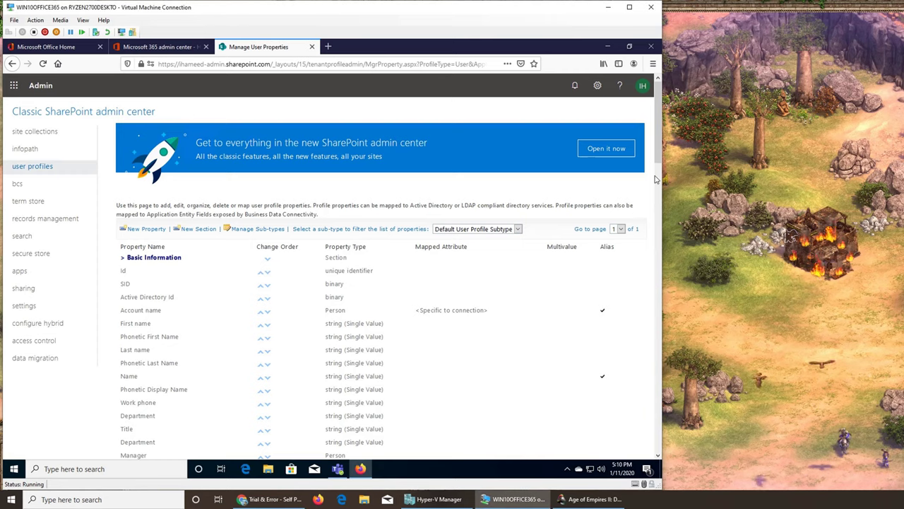
left_click(656, 179)
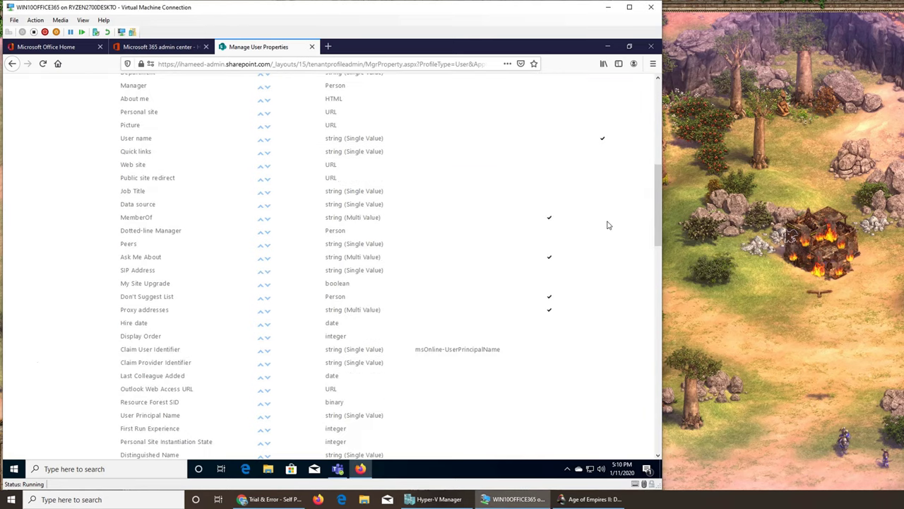
scroll(613, 226, "down", 2)
scroll(612, 226, "down", 5)
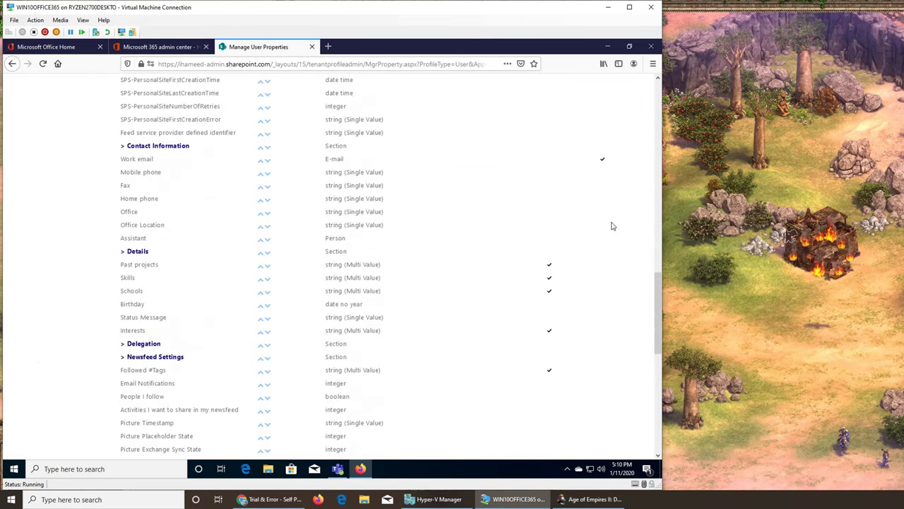
scroll(613, 227, "down", 3)
scroll(613, 226, "down", 4)
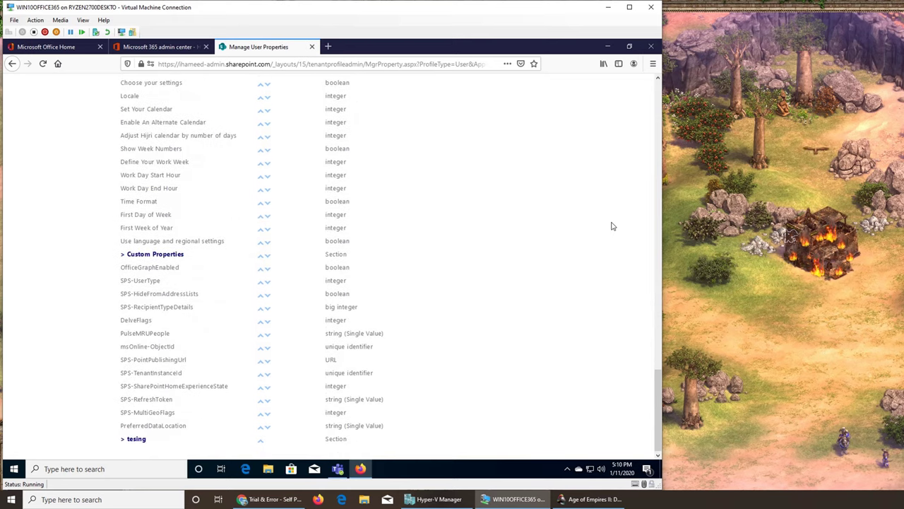
left_click(136, 439)
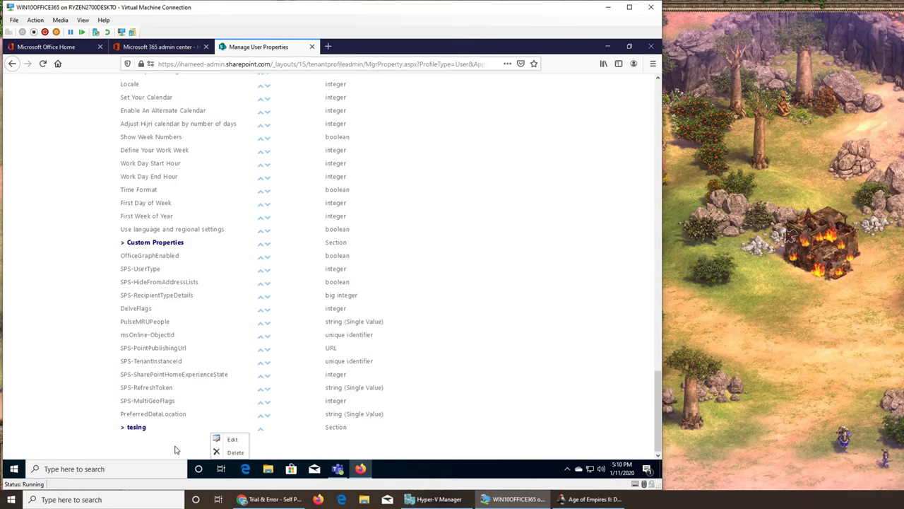
scroll(390, 401, "up", 20)
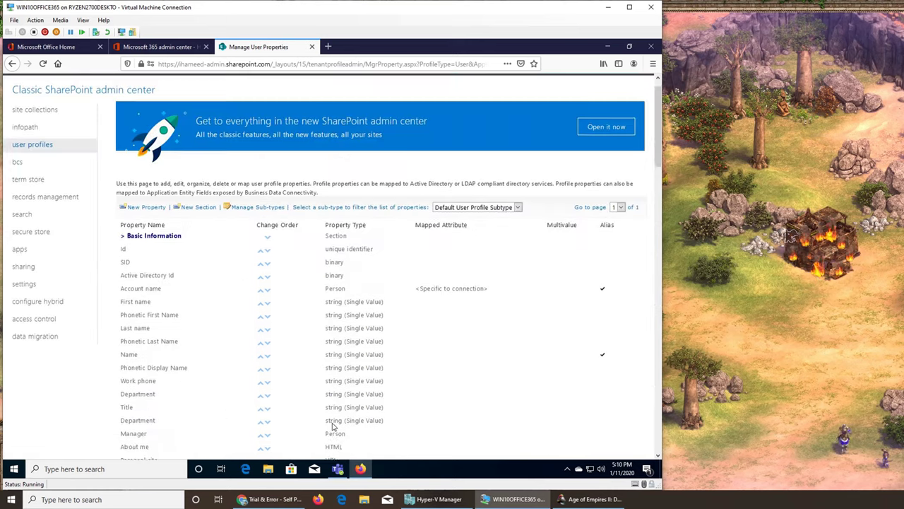
left_click(258, 231)
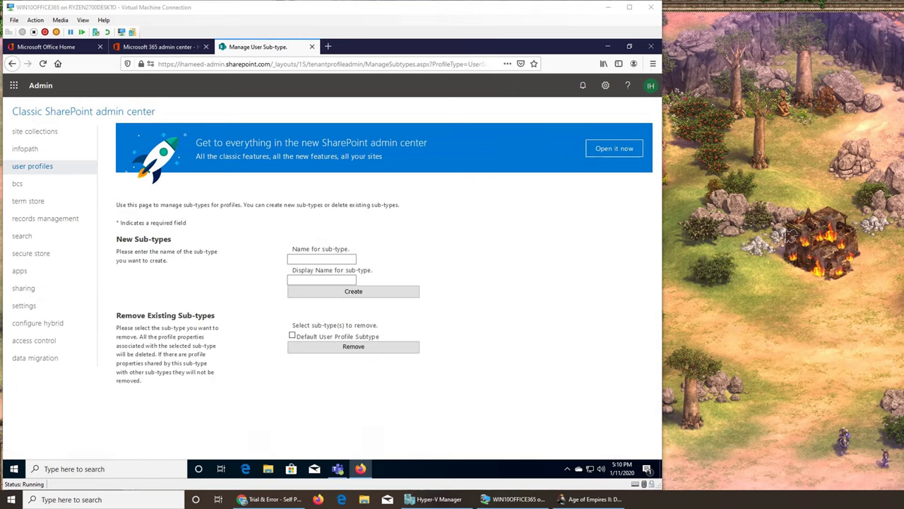
left_click(334, 260)
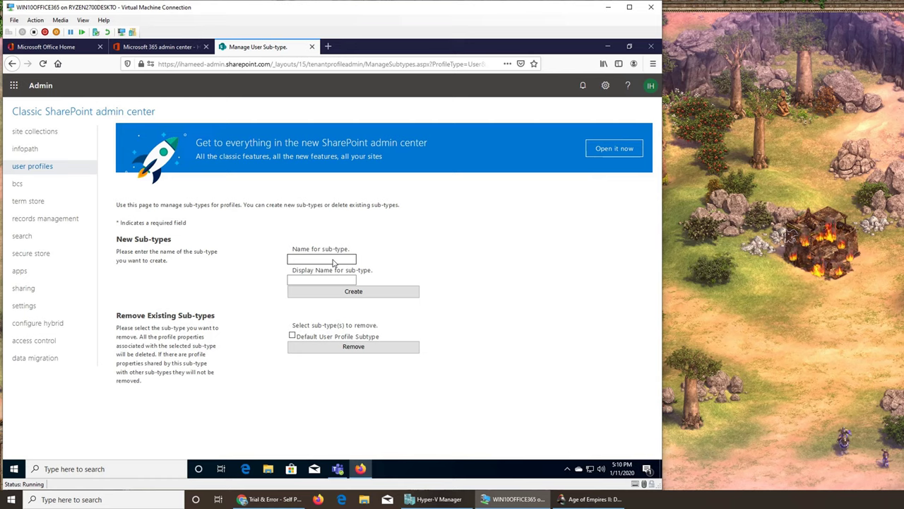
left_click(341, 293)
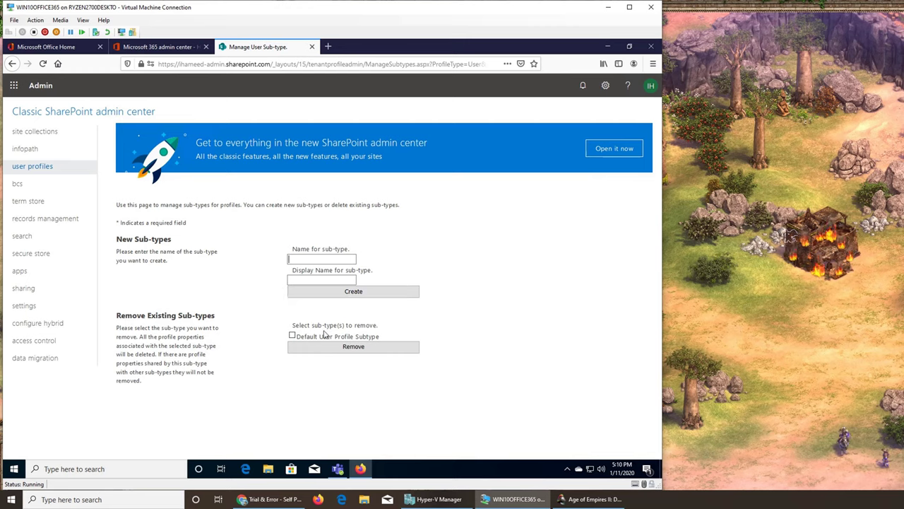
left_click(316, 260)
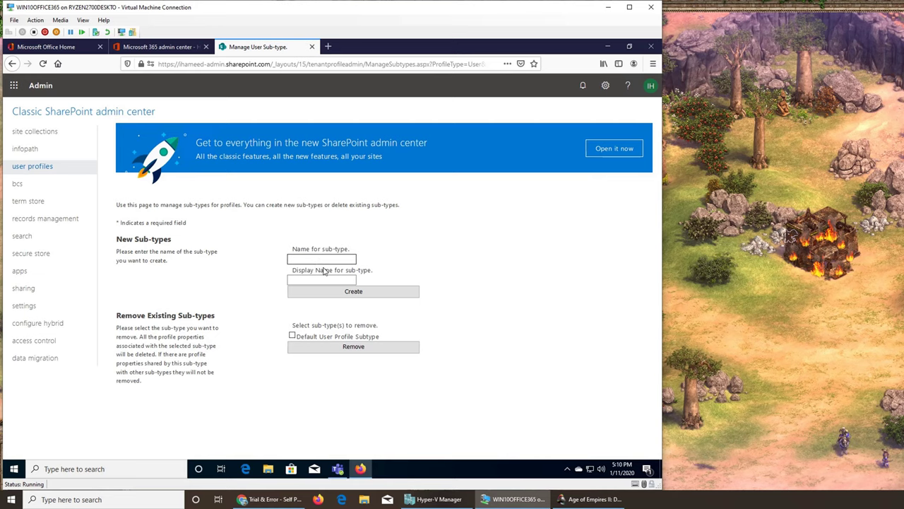
right_click(450, 225)
left_click(459, 234)
- Open Edit for the tesing section at the bottom of the property list, then Cancel
scroll(458, 240, "down", 5)
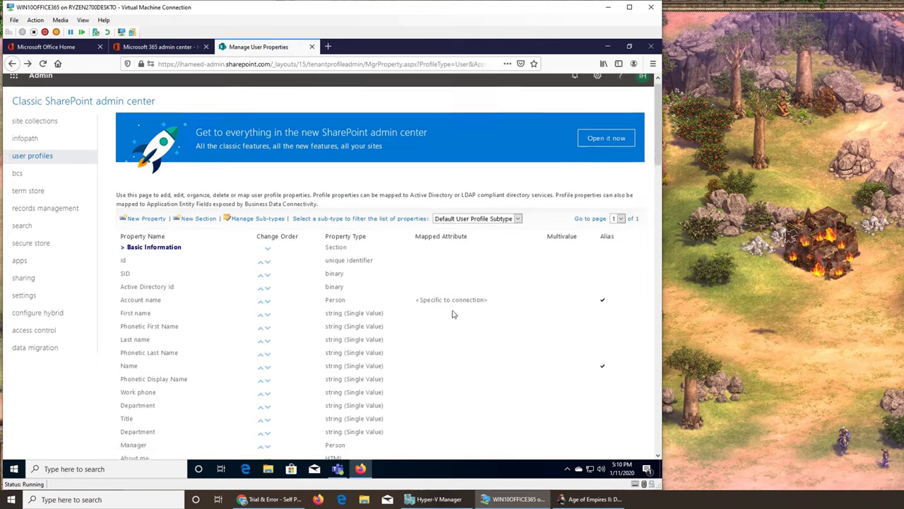
scroll(461, 313, "down", 20)
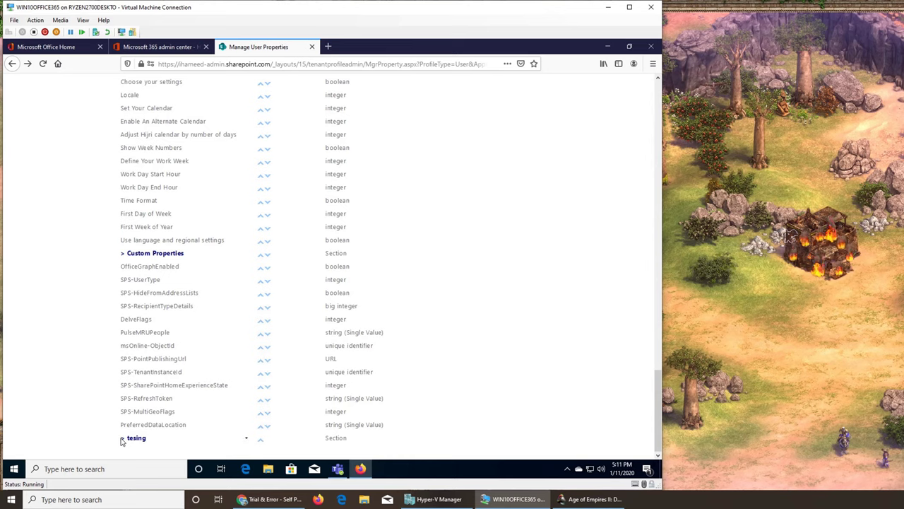
scroll(254, 381, "down", 1)
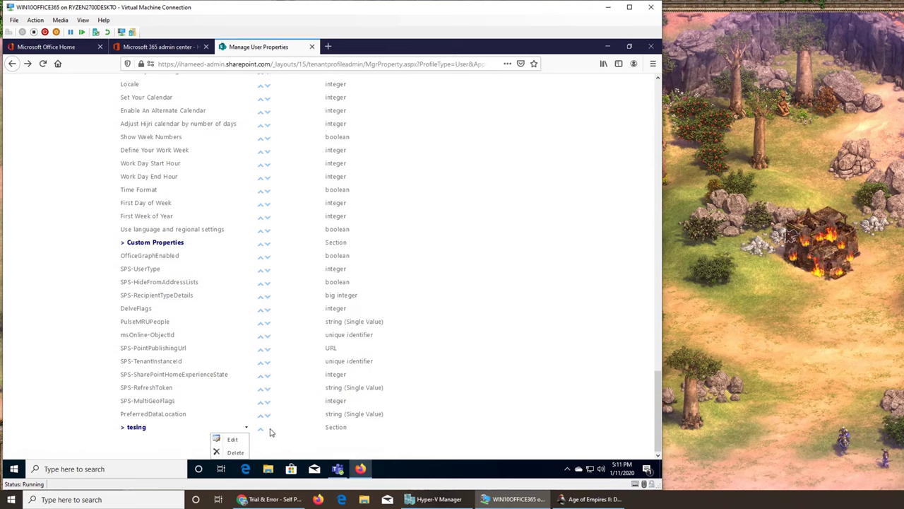
left_click(237, 441)
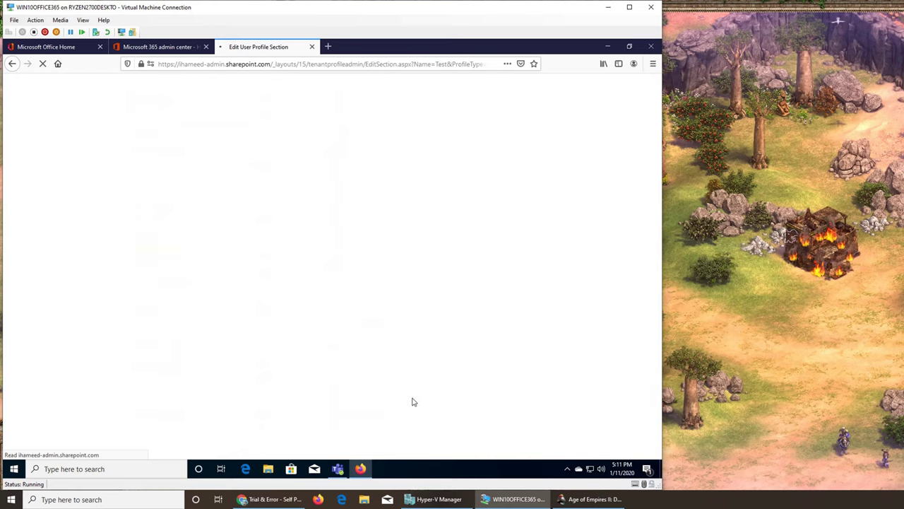
left_click(557, 384)
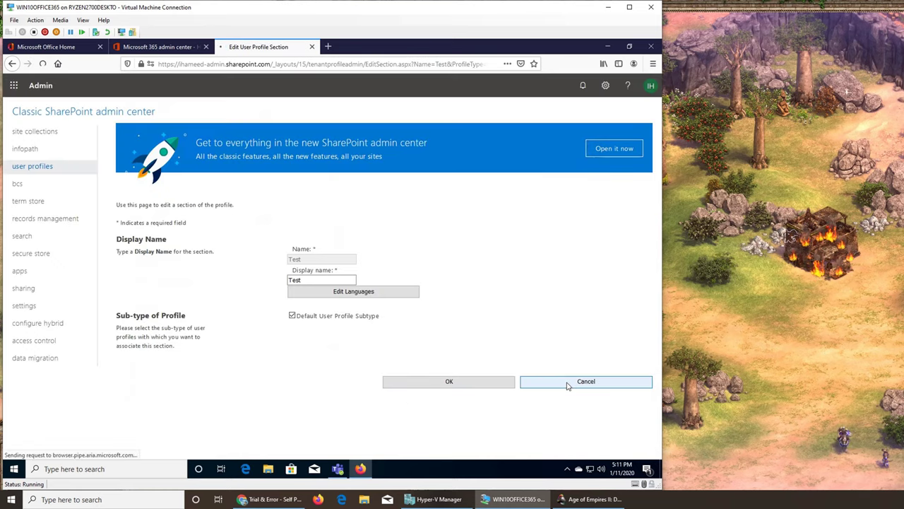
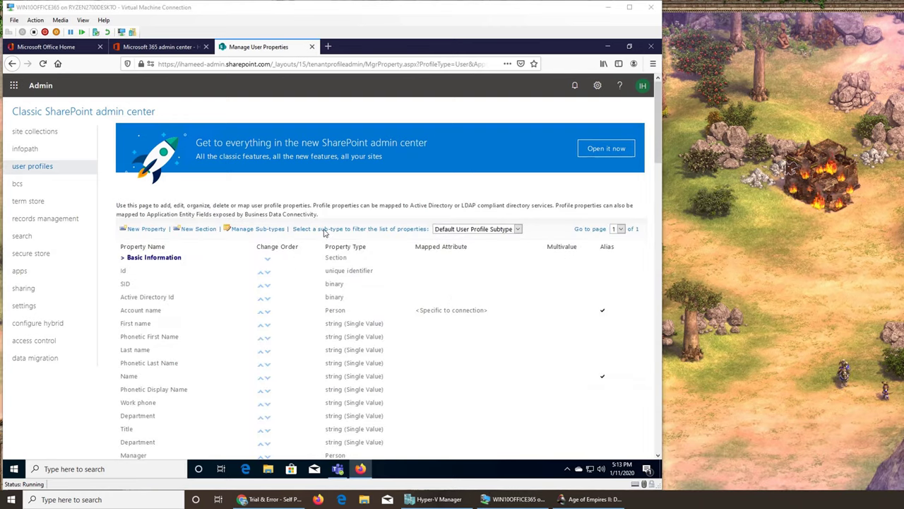
- Review the profile sub-type filter list several times, keep the default, and check Basic Information's edit options
left_click(448, 229)
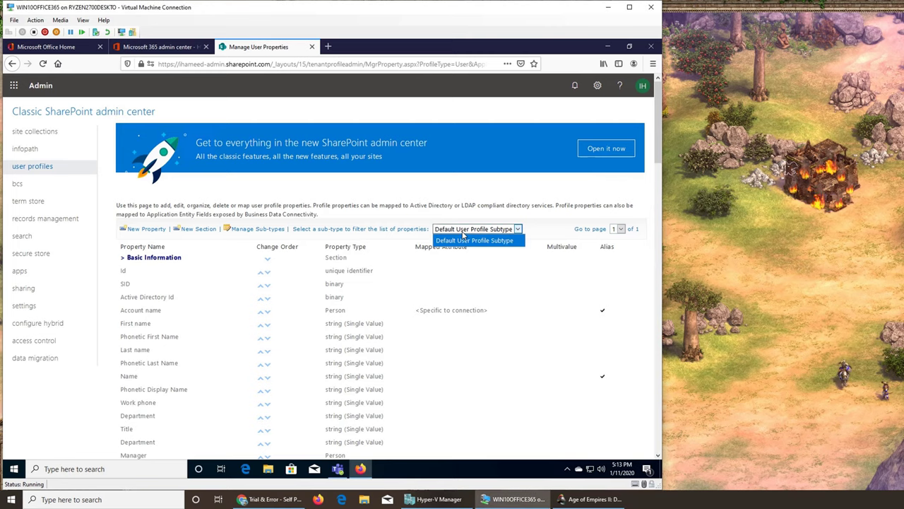
left_click(470, 239)
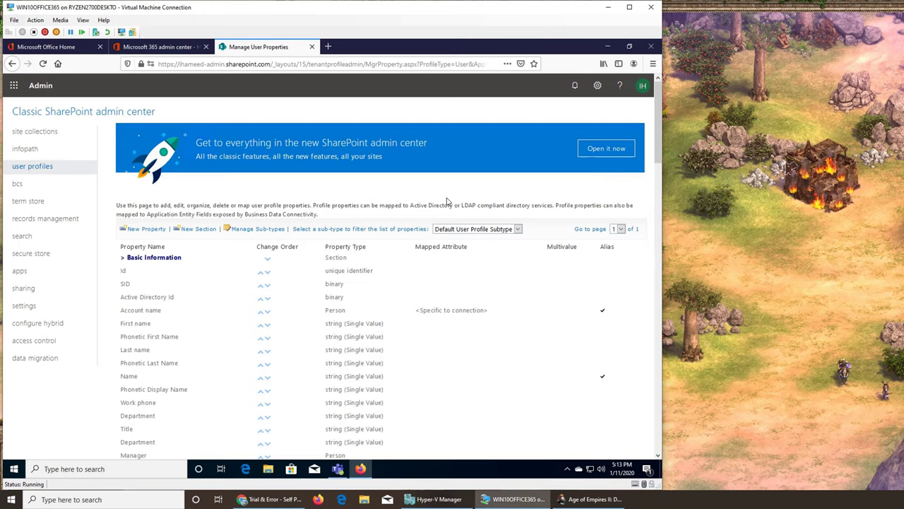
left_click(149, 258)
left_click(455, 228)
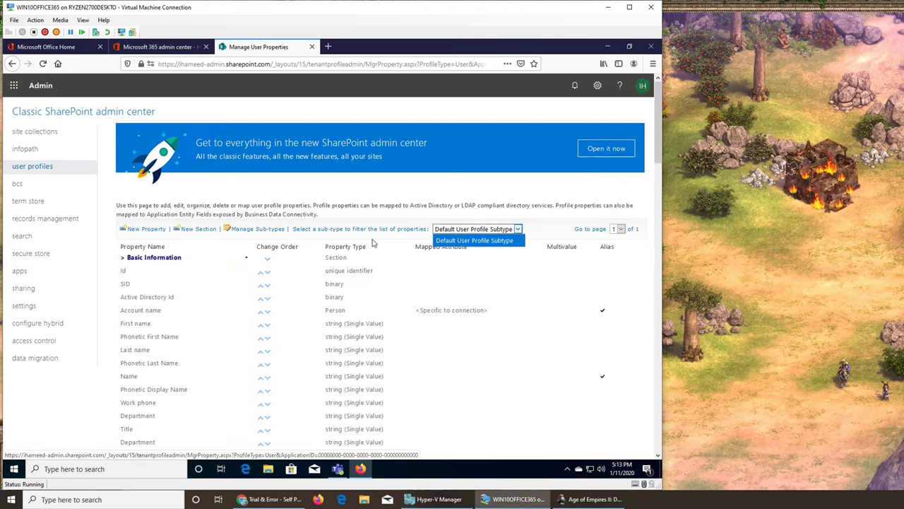
left_click(470, 239)
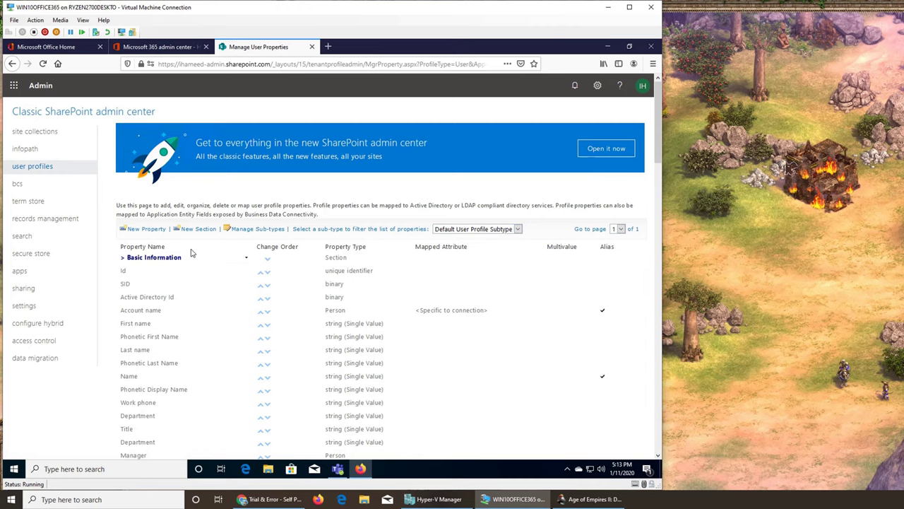
left_click(465, 228)
left_click(465, 229)
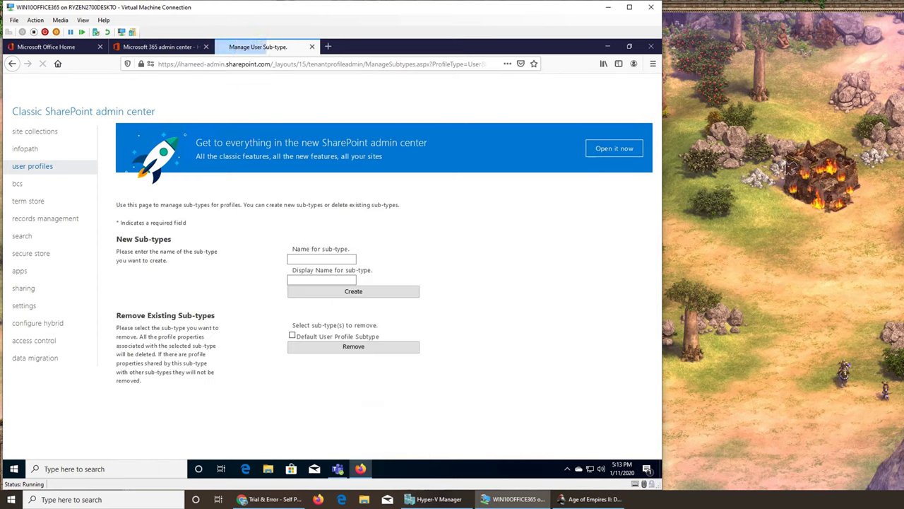
- Create the sub-type 'Test sub type' with the display name 'testing sub type'
left_click(340, 260)
type("T")
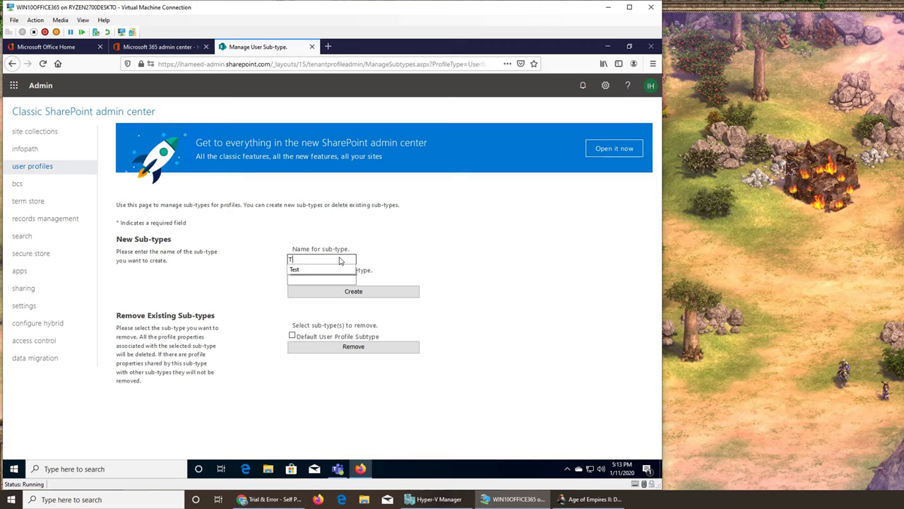
type("est sub type")
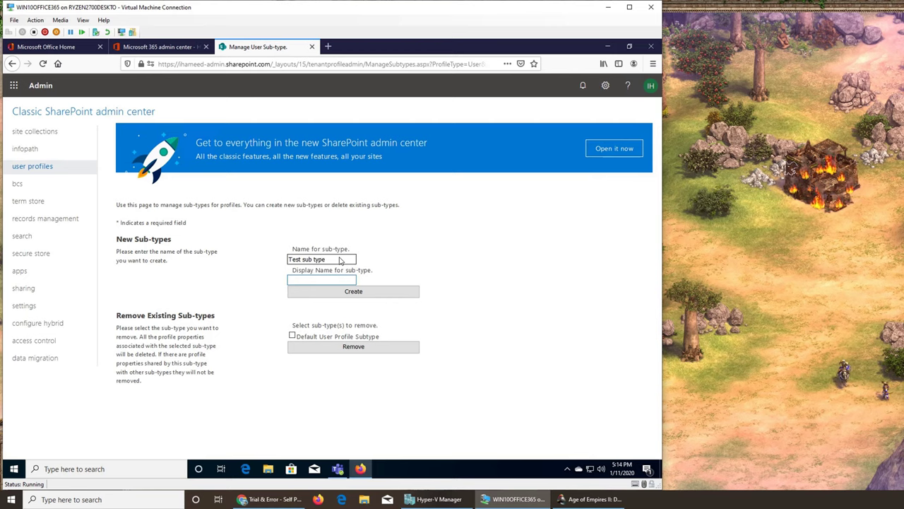
type("test")
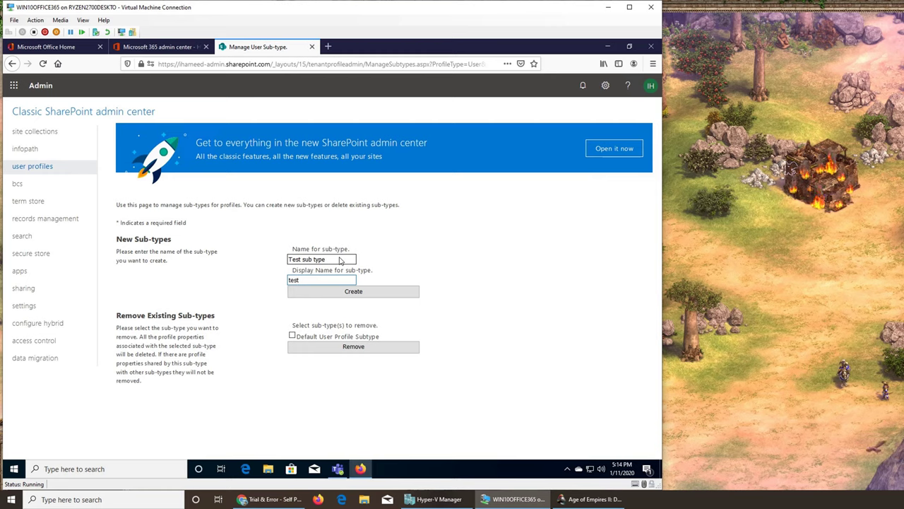
type("ing bu")
key("BackSpace")
key("BackSpace")
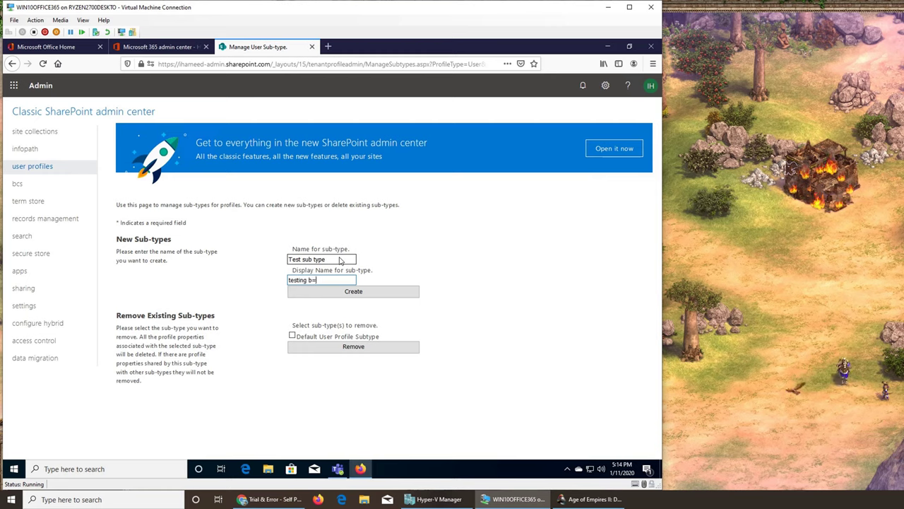
type("sub type")
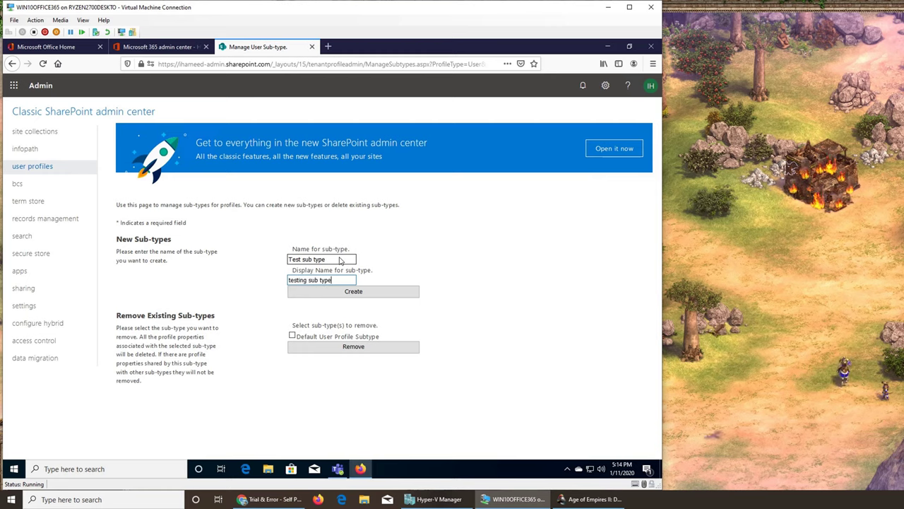
left_click(354, 293)
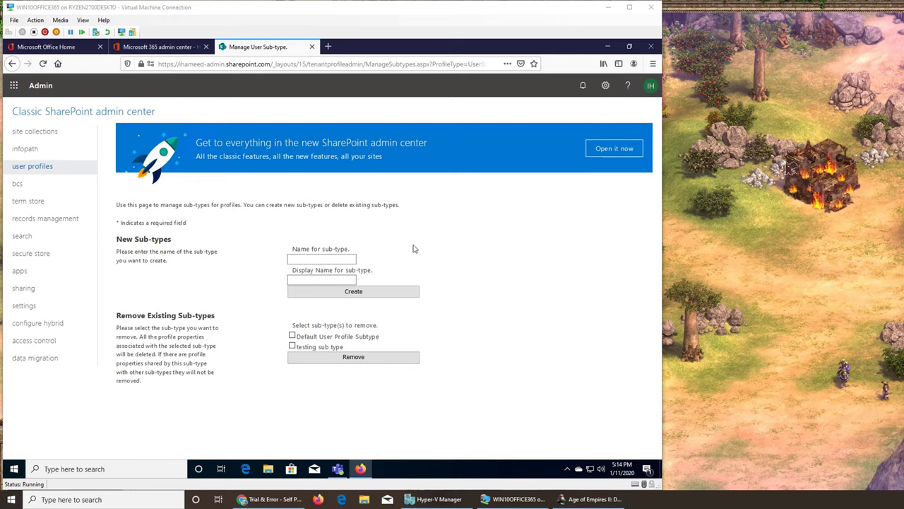
right_click(464, 230)
- Go back twice in the browser to reach the Manage User Properties page
left_click(472, 238)
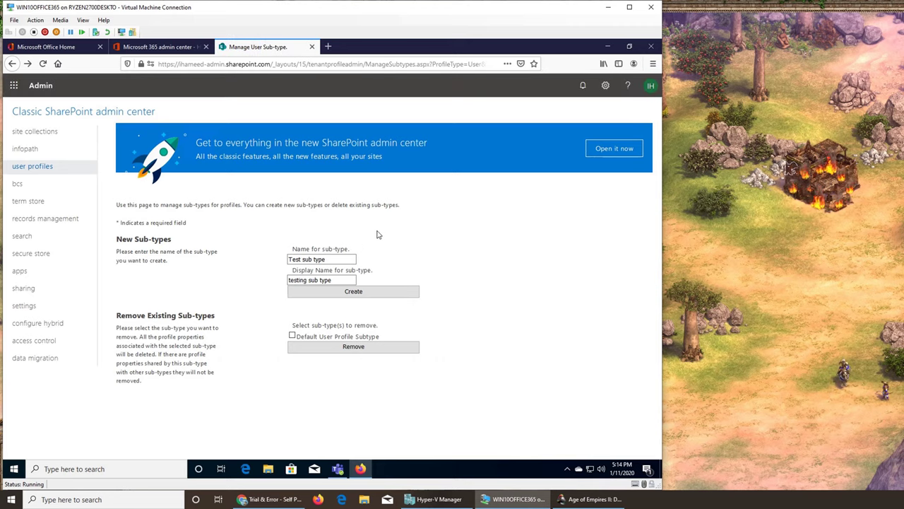
right_click(414, 236)
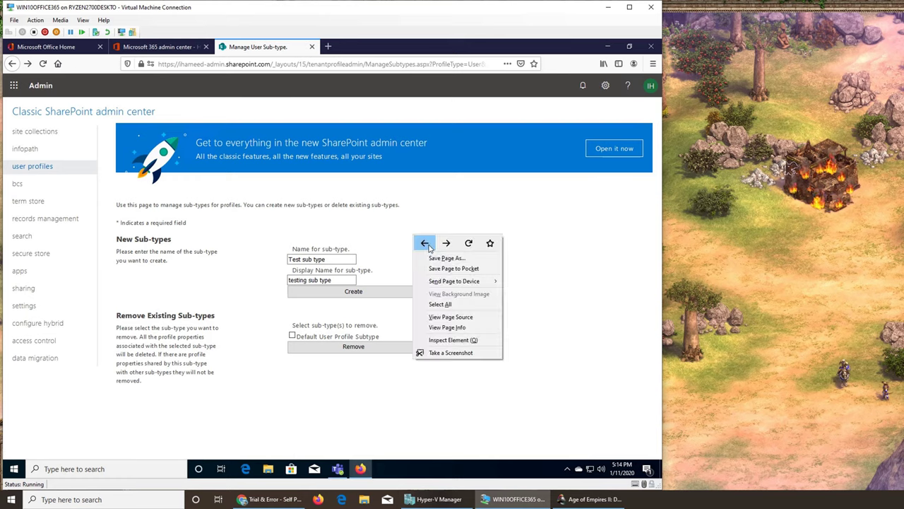
left_click(429, 247)
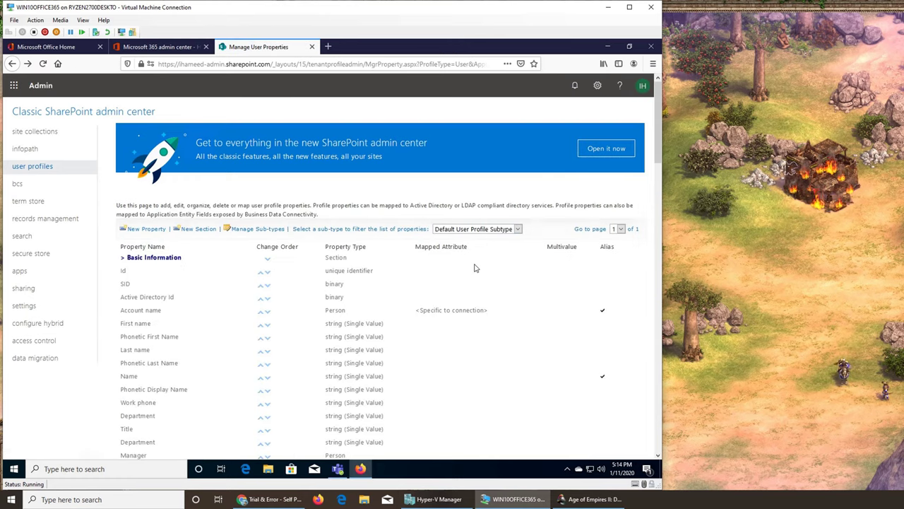
- Reload the user properties list and scroll down to its last section, tesing
scroll(282, 279, "down", 20)
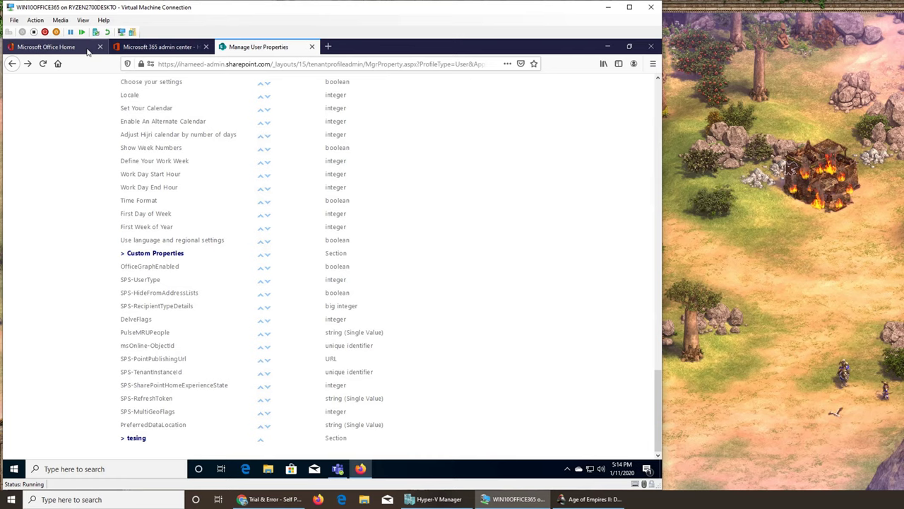
scroll(352, 147, "up", 15)
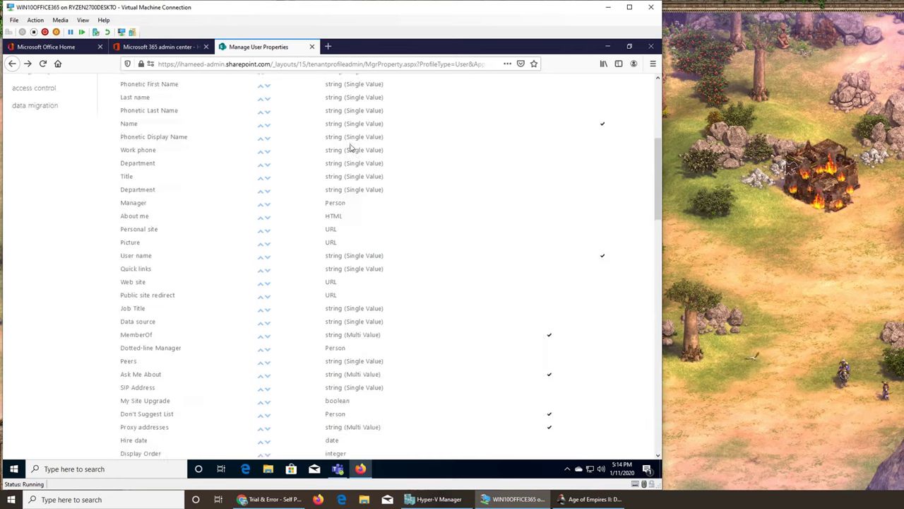
scroll(351, 145, "up", 1)
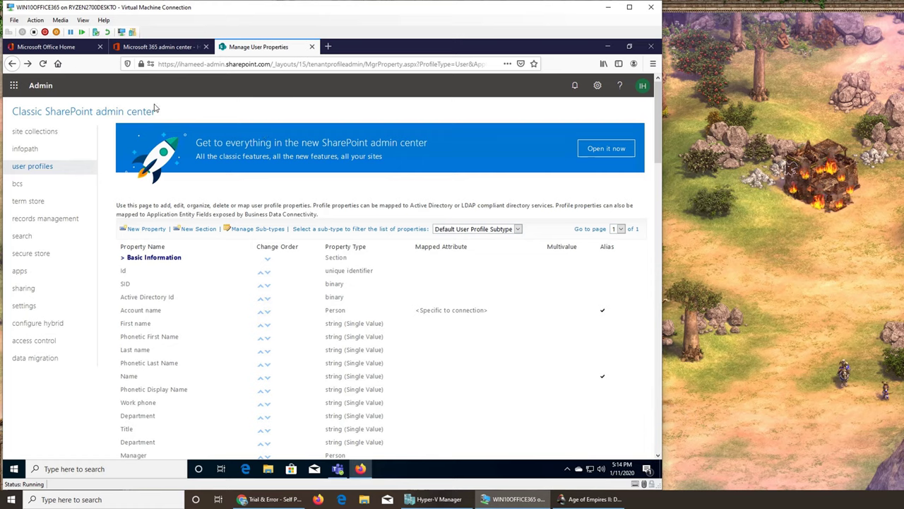
left_click(43, 63)
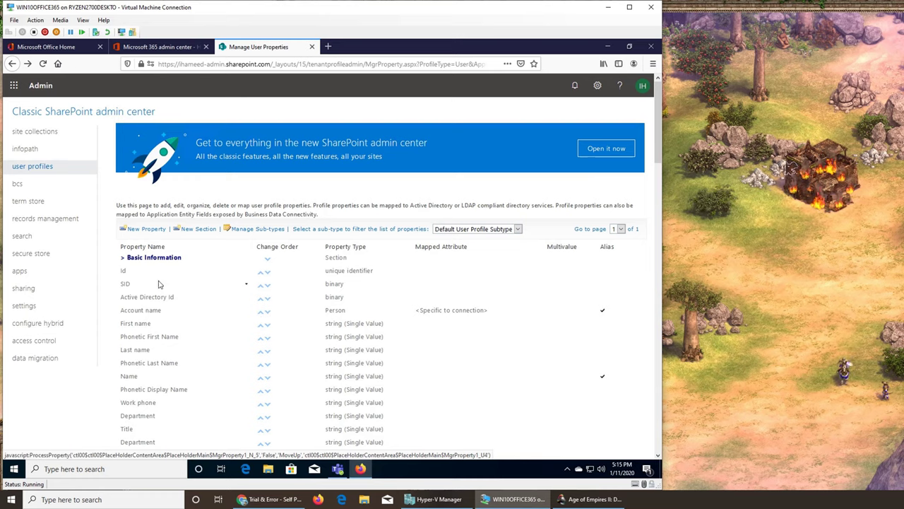
scroll(296, 277, "down", 10)
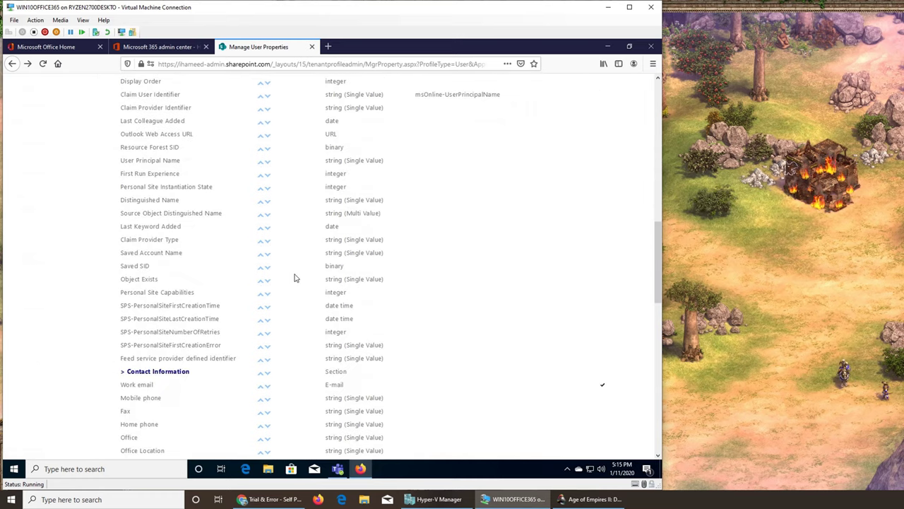
scroll(295, 277, "down", 12)
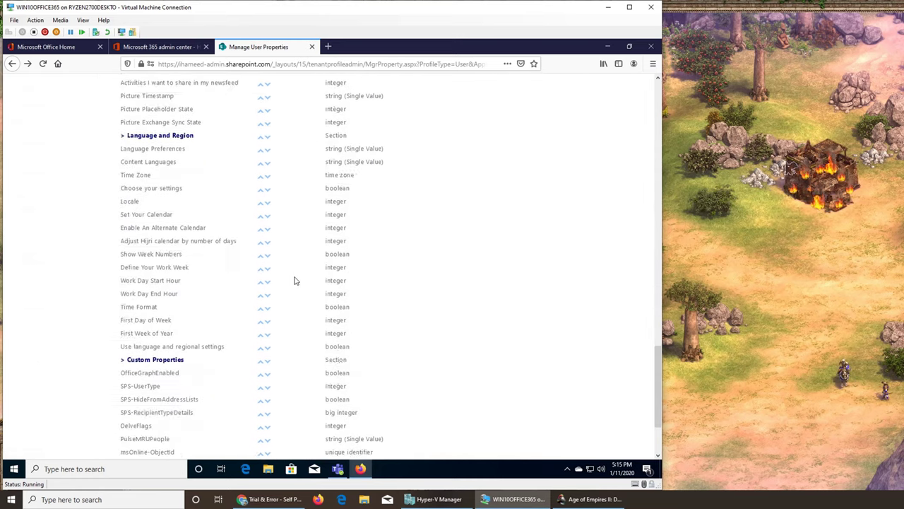
scroll(296, 280, "down", 3)
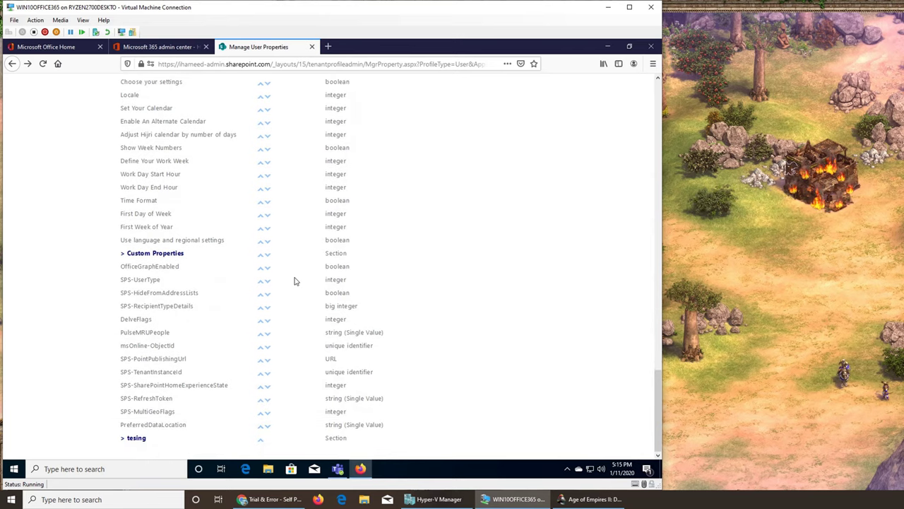
key("ctrl+t")
- Close the stray new tab, search the properties page for 'testin', and reload it
type("est")
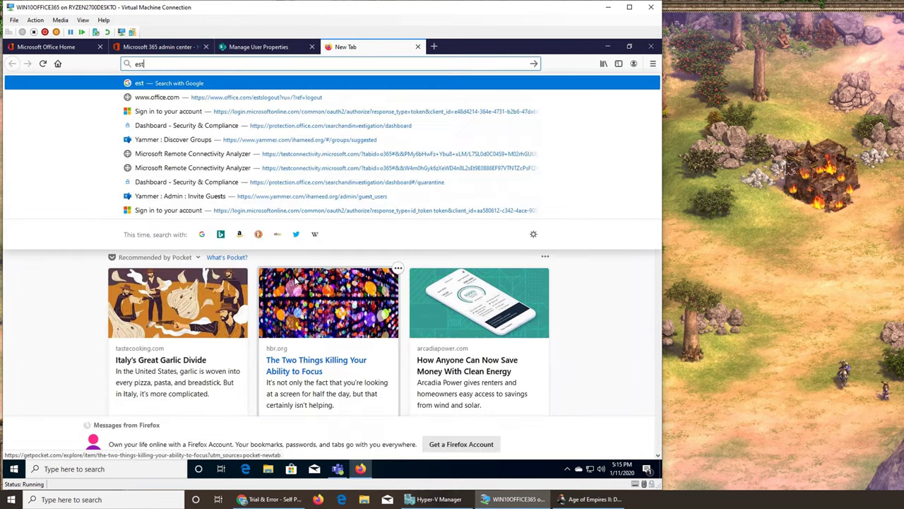
left_click(417, 47)
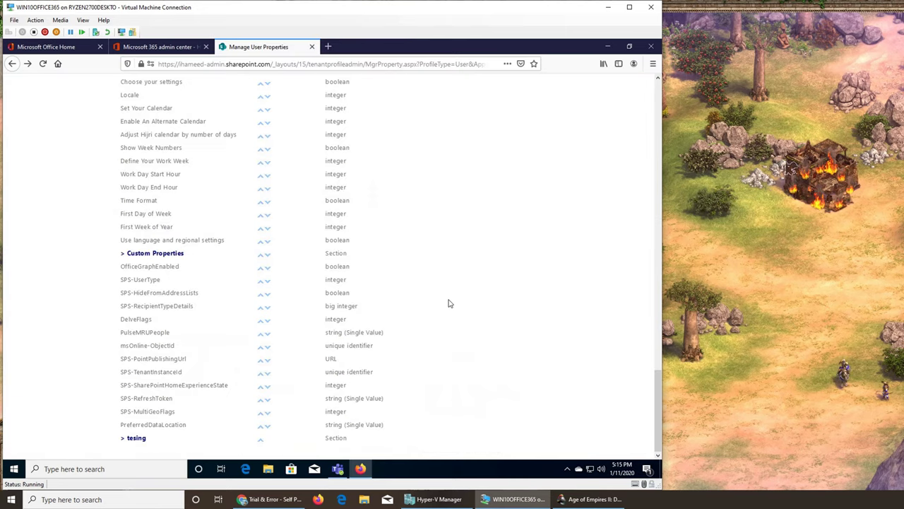
key("ctrl+f")
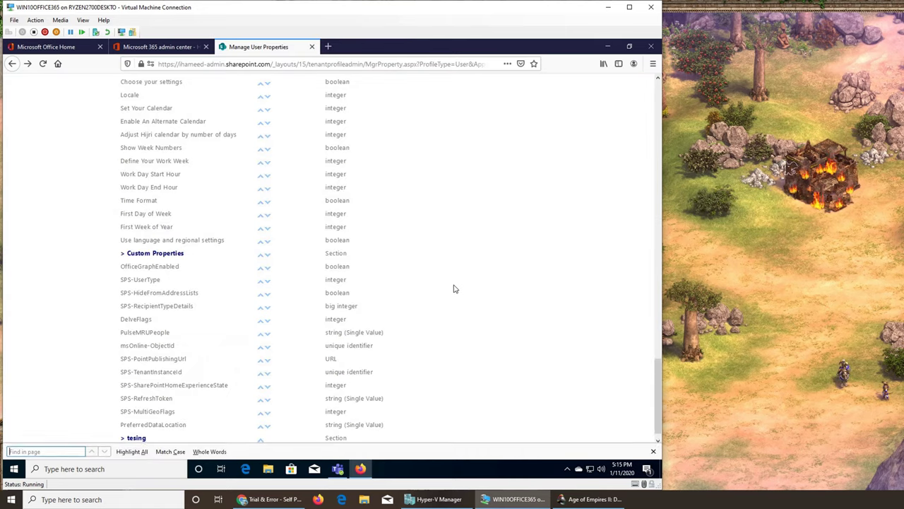
type("testin")
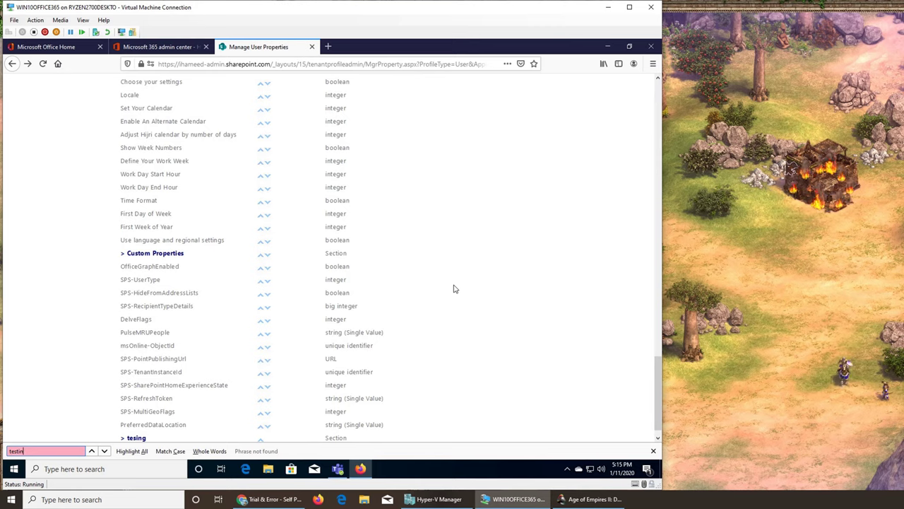
key("BackSpace")
key("BackSpace")
key("BackSpace")
key("BackSpace")
key("BackSpace")
key("BackSpace")
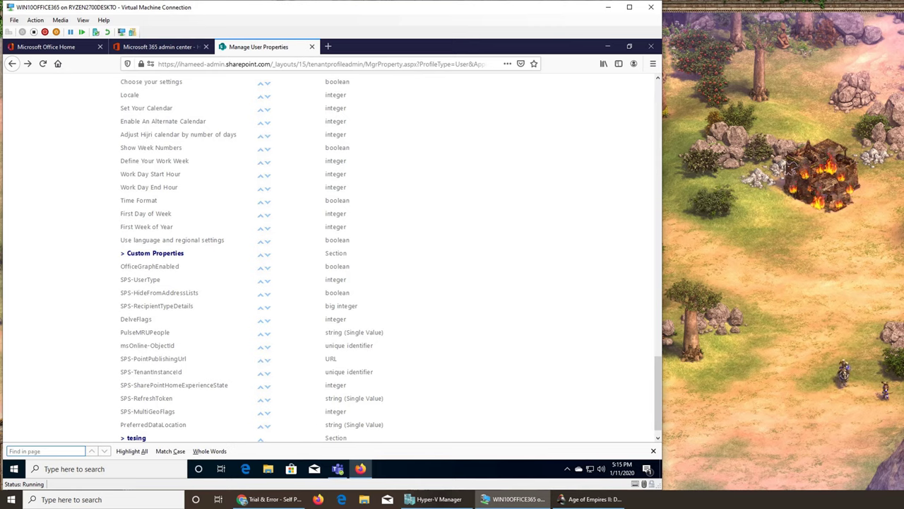
key("F5")
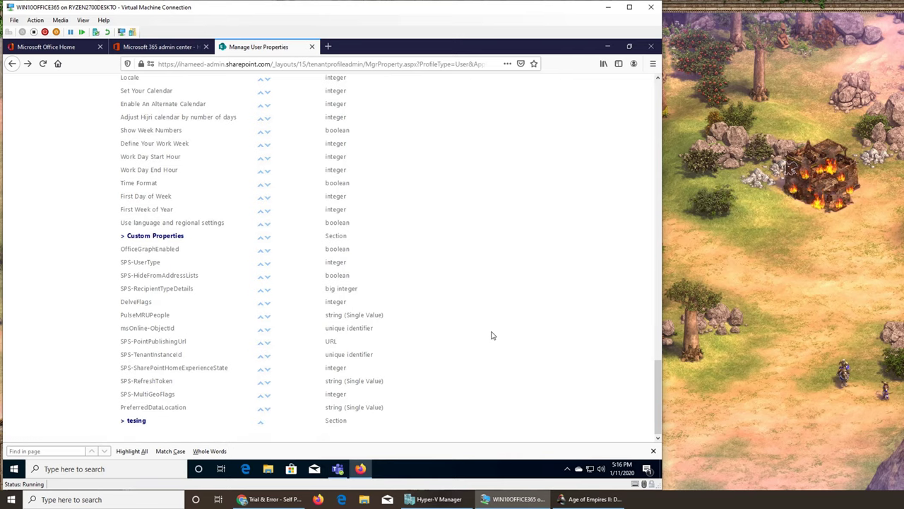
- Scroll to the top of Manage User Properties and open Manage Sub-types
scroll(492, 336, "up", 15)
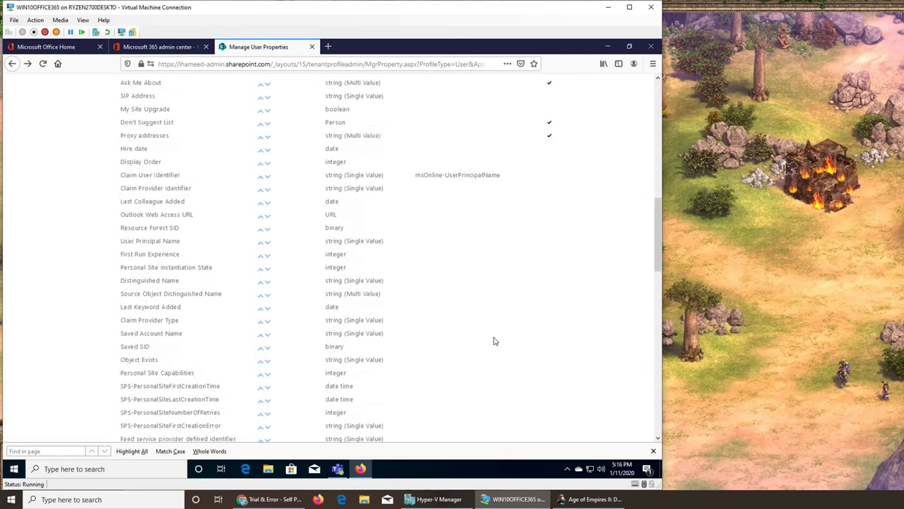
scroll(494, 341, "up", 5)
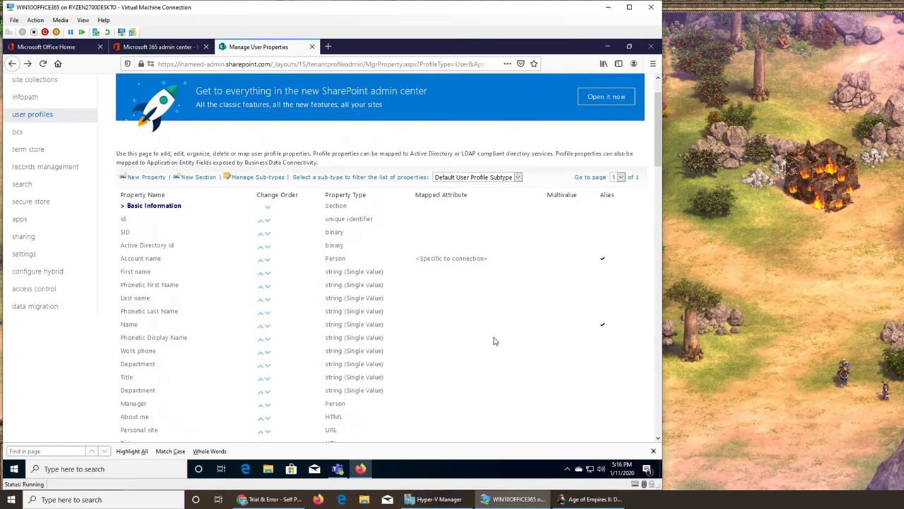
type("test sub")
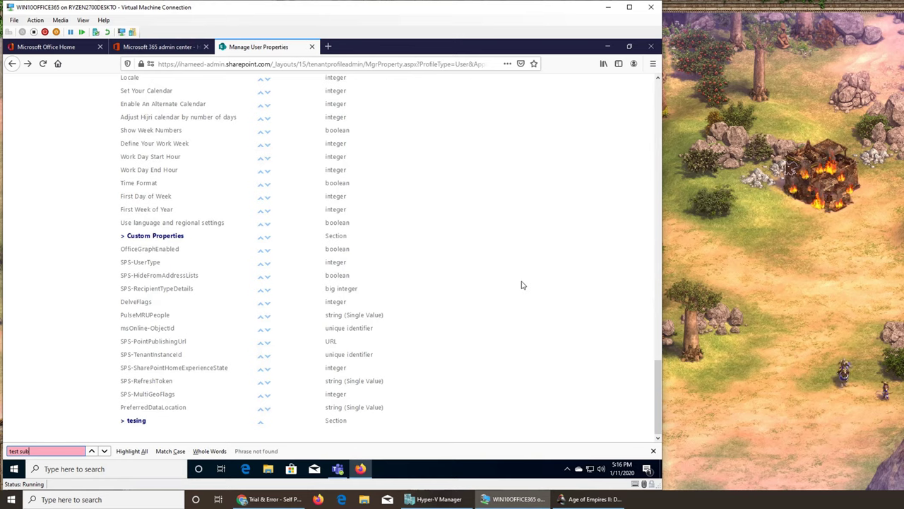
scroll(519, 235, "up", 10)
scroll(495, 234, "up", 3)
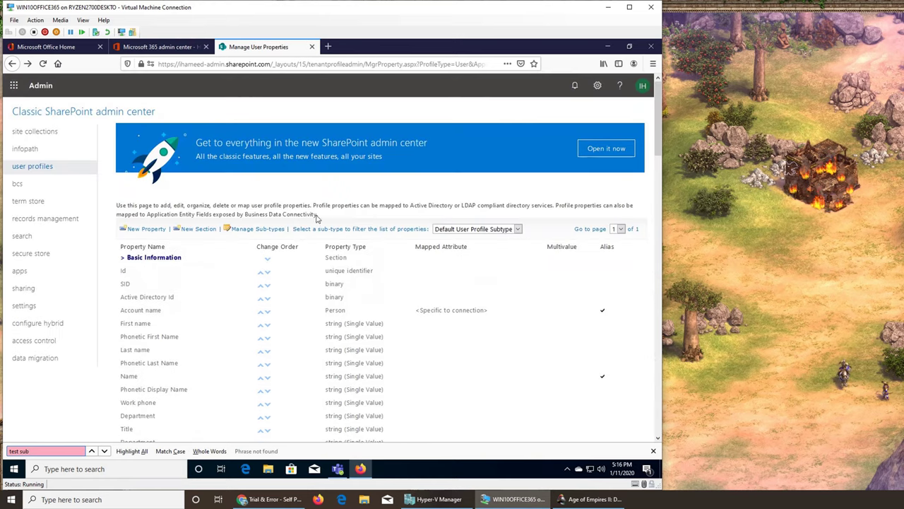
left_click(256, 230)
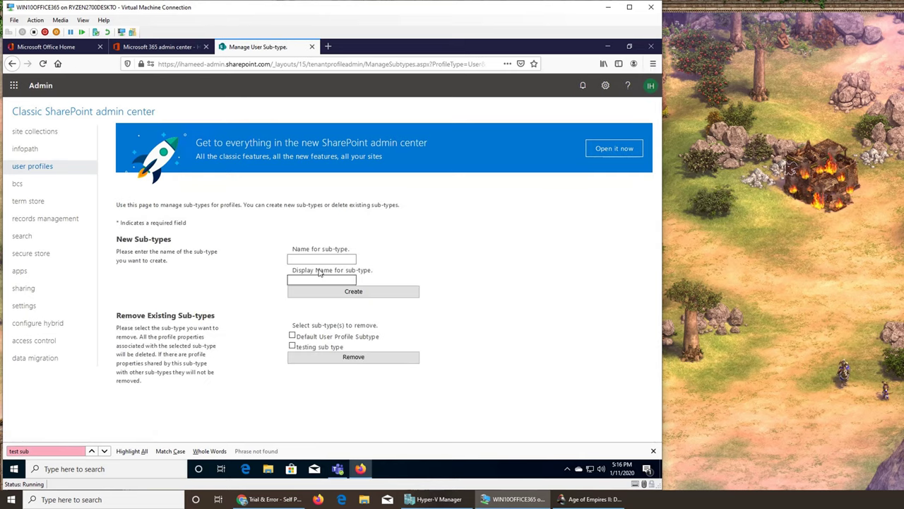
- Fill in 'Test sub type' and display name 'testing sub type' from autocomplete suggestions, then create it
left_click(319, 260)
type("test")
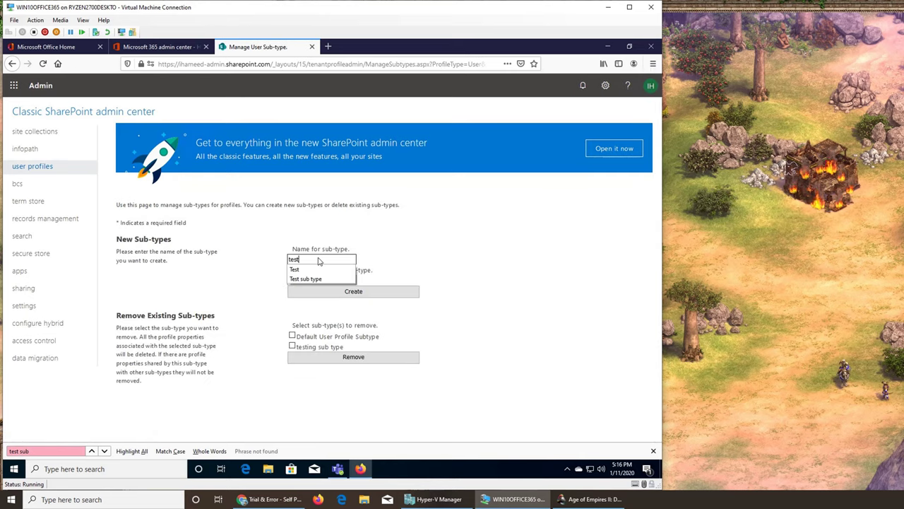
key("Down")
key("Down")
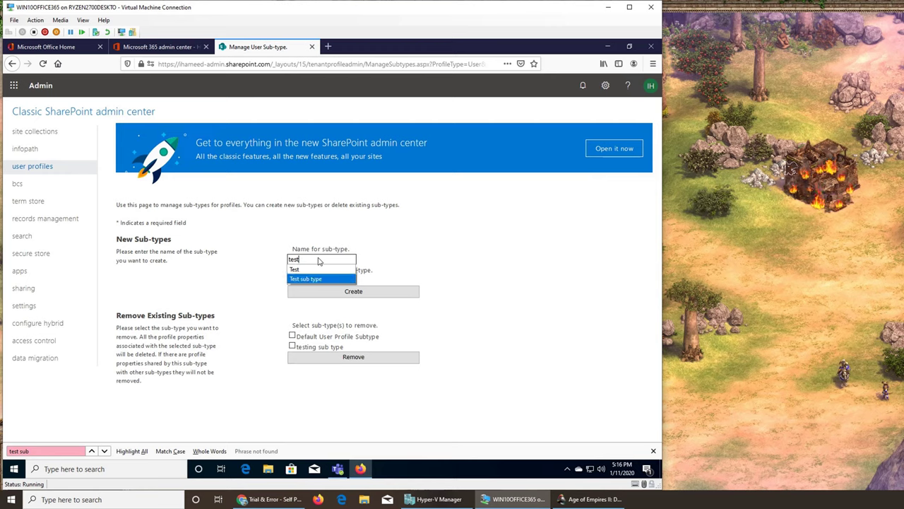
key("Tab")
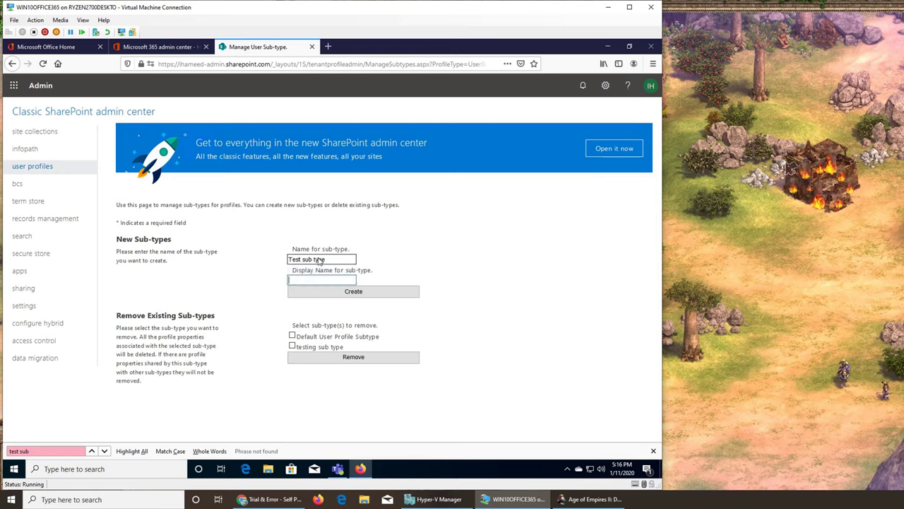
type("T")
key("BackSpace")
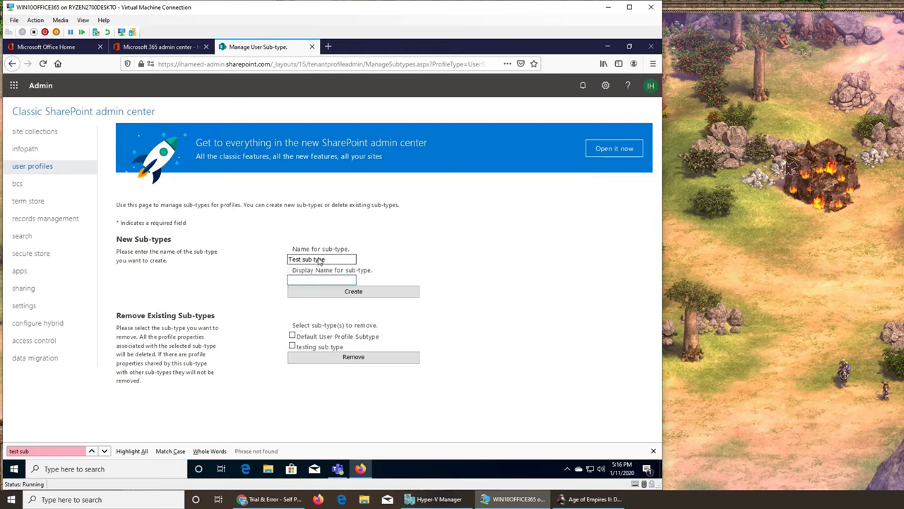
type("test")
key("Down")
key("Down")
key("Return")
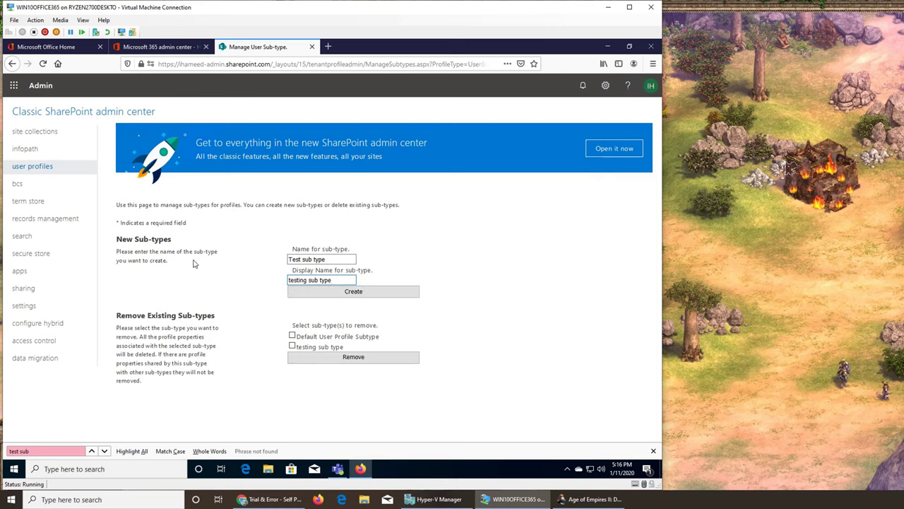
left_click(375, 292)
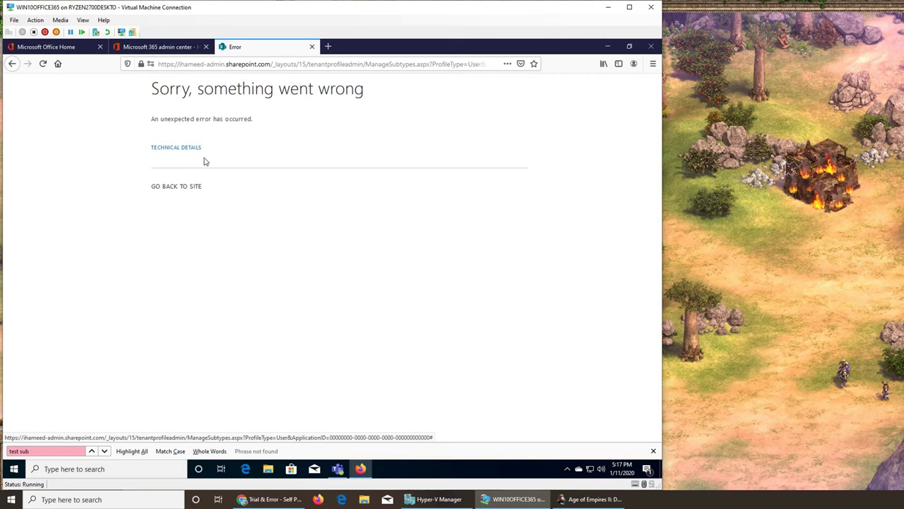
- Leave the error page via Go Back to Site, then navigate user profiles to Manage Sub-types
left_click(188, 187)
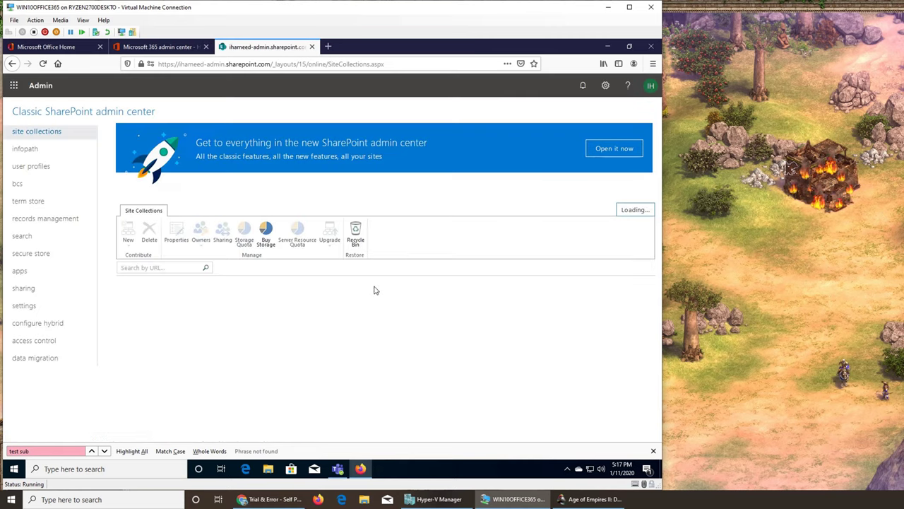
left_click(32, 167)
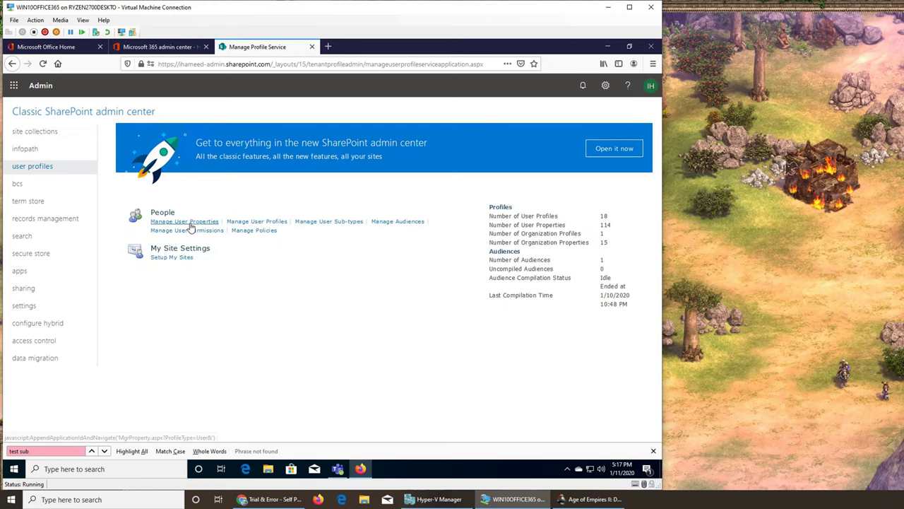
left_click(191, 224)
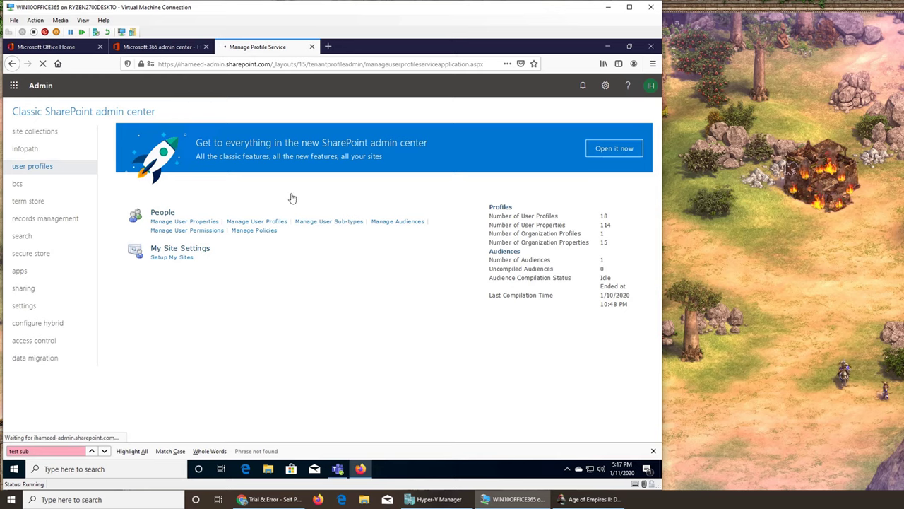
left_click(260, 222)
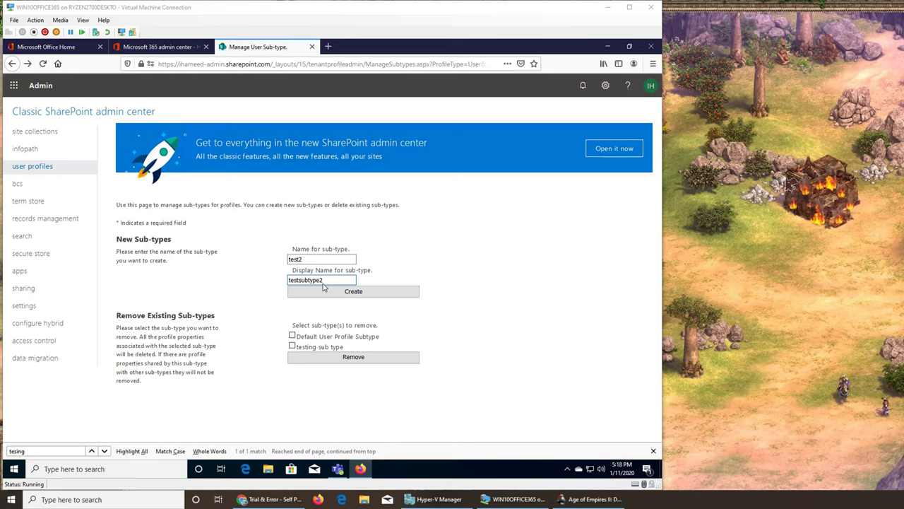
- Create the test2 sub-type, then go through user profiles to Manage User Properties
left_click(330, 292)
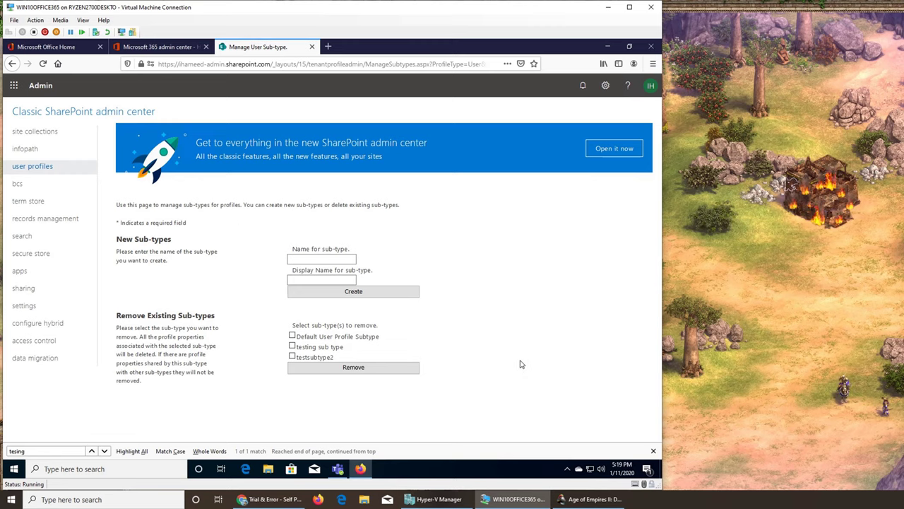
left_click(54, 168)
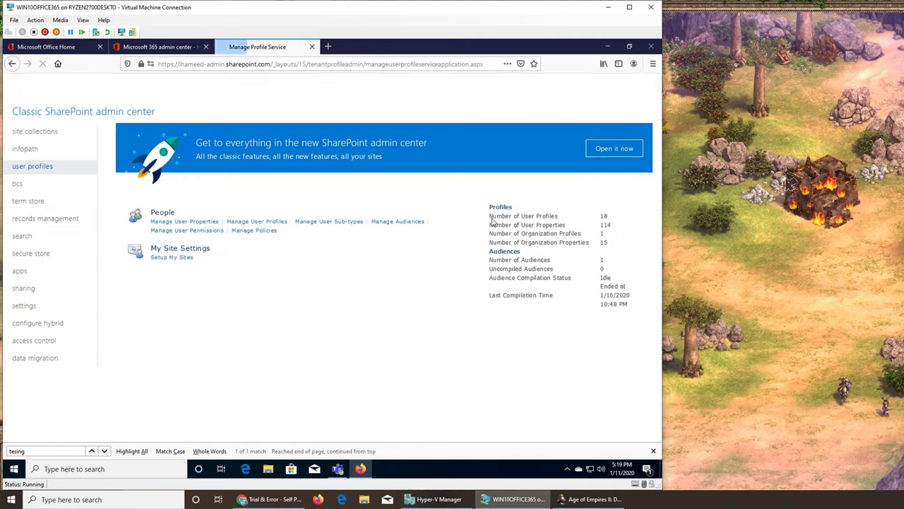
left_click(181, 223)
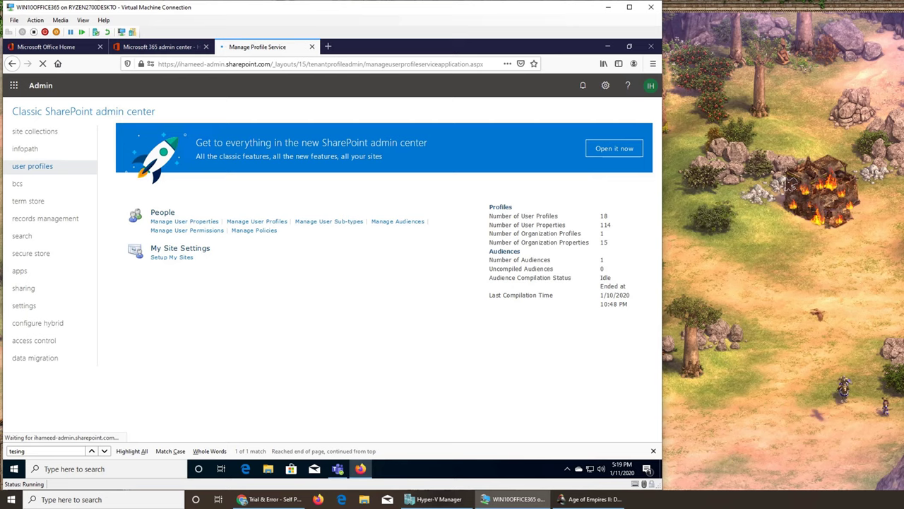
- Scroll down the user properties list to its final tesing section
left_click(745, 345)
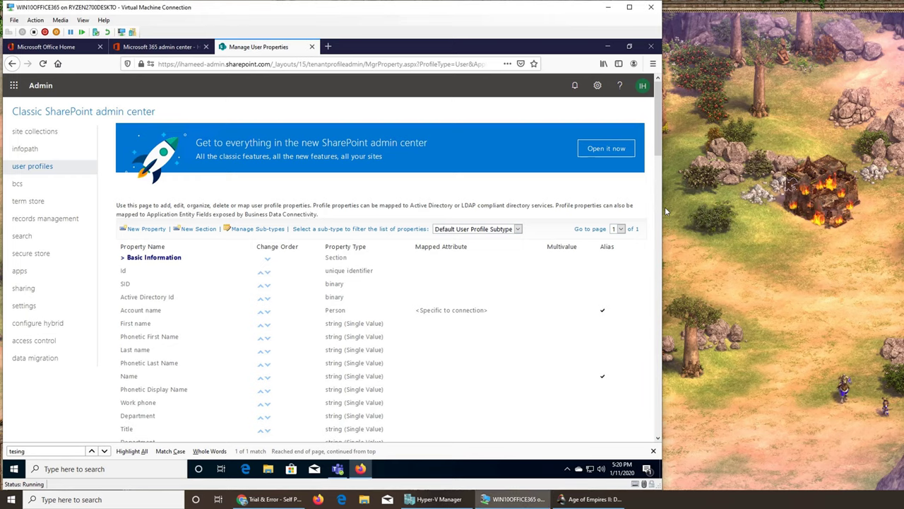
scroll(657, 209, "down", 2)
scroll(657, 209, "down", 5)
scroll(658, 263, "down", 6)
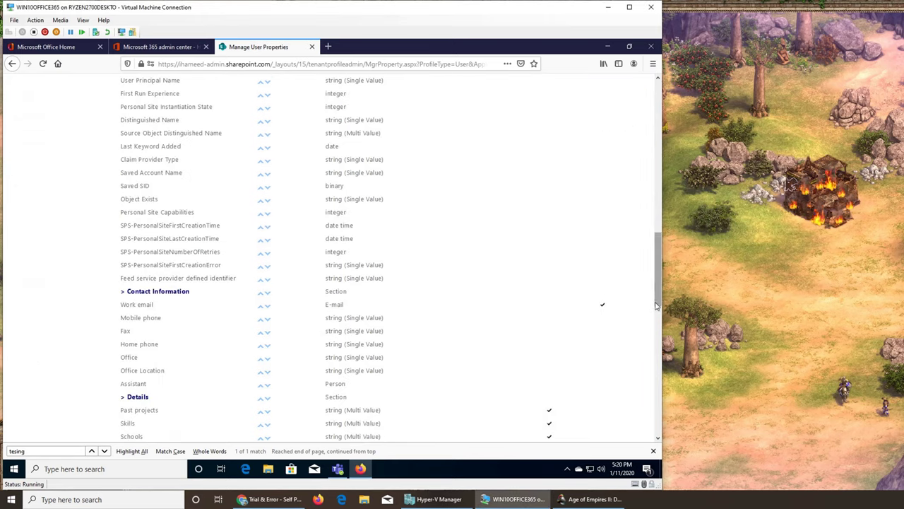
scroll(655, 339, "down", 6)
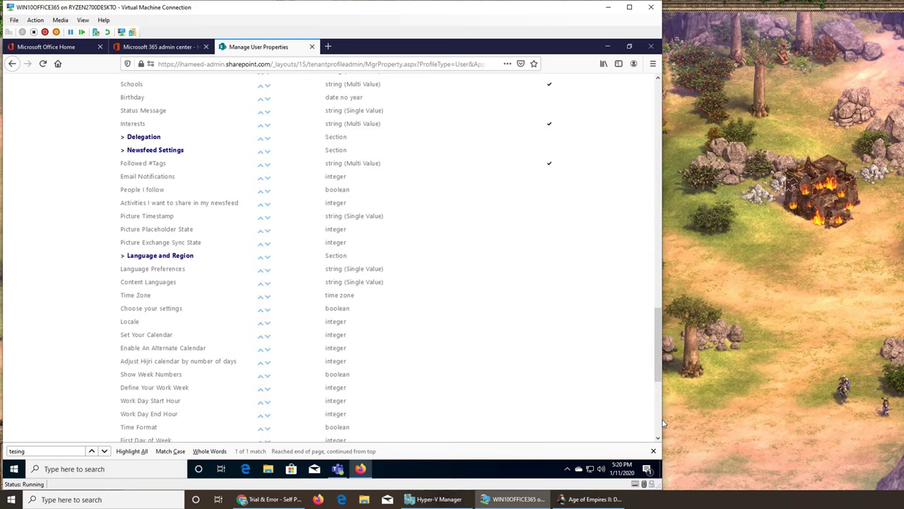
scroll(662, 422, "down", 3)
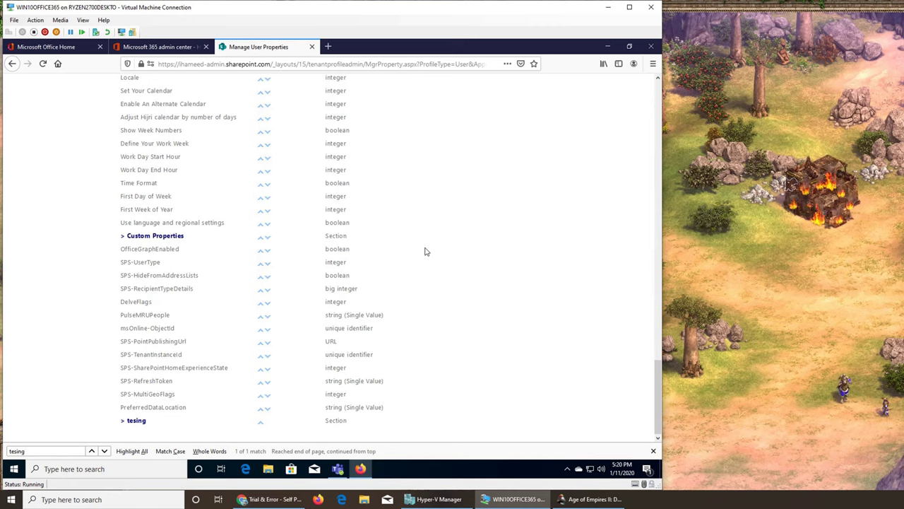
- Replace the page search term with 'test', then close the Find bar
double_click(39, 454)
type("test")
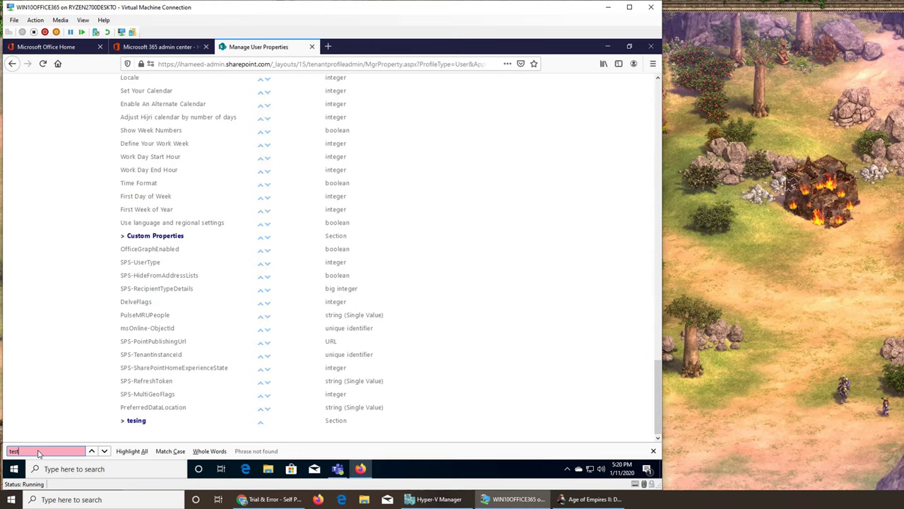
left_click(549, 369)
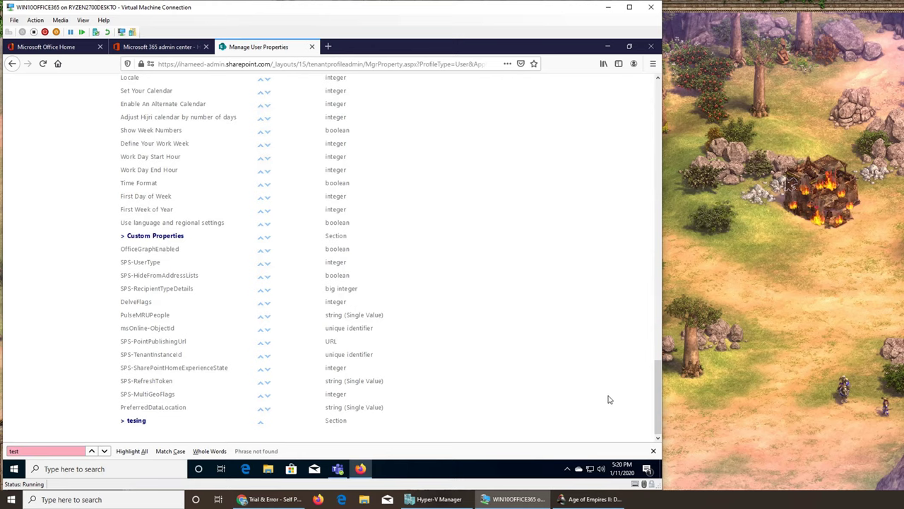
left_click(653, 451)
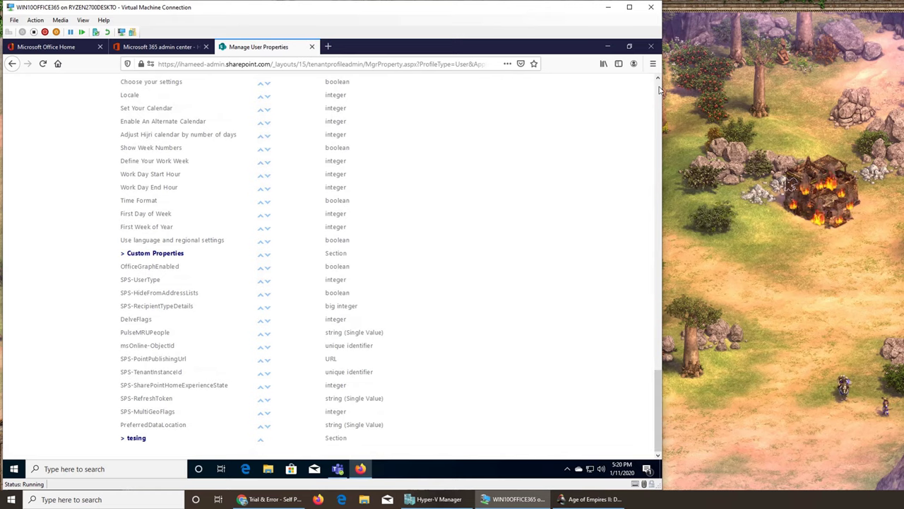
scroll(659, 89, "up", 15)
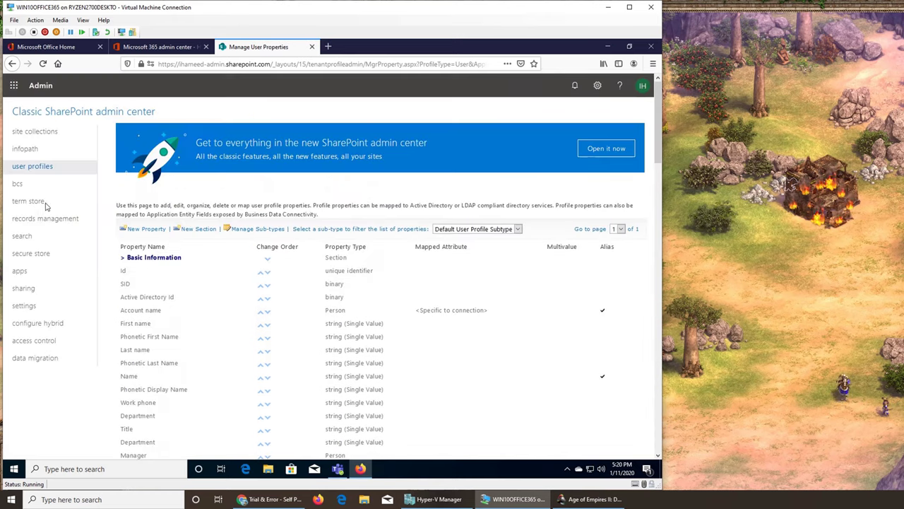
- Go to Manage User Profiles and search for the user by name
left_click(50, 166)
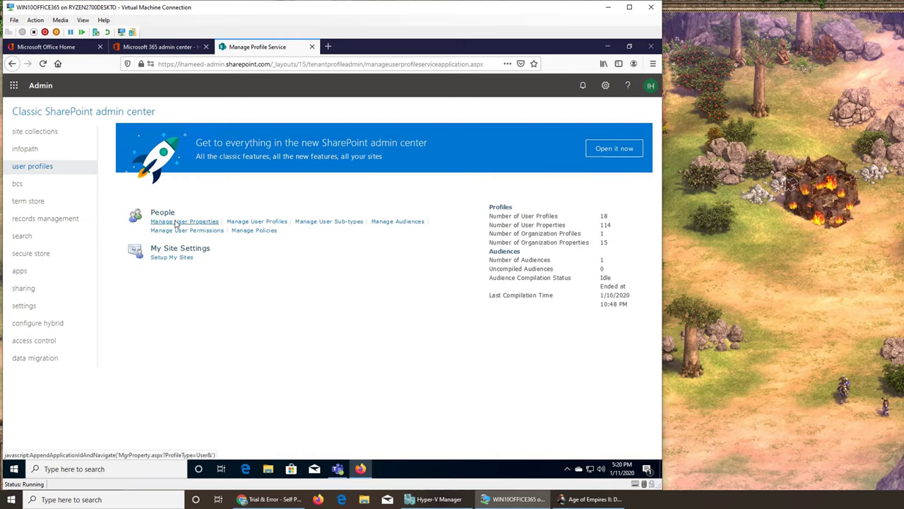
left_click(248, 223)
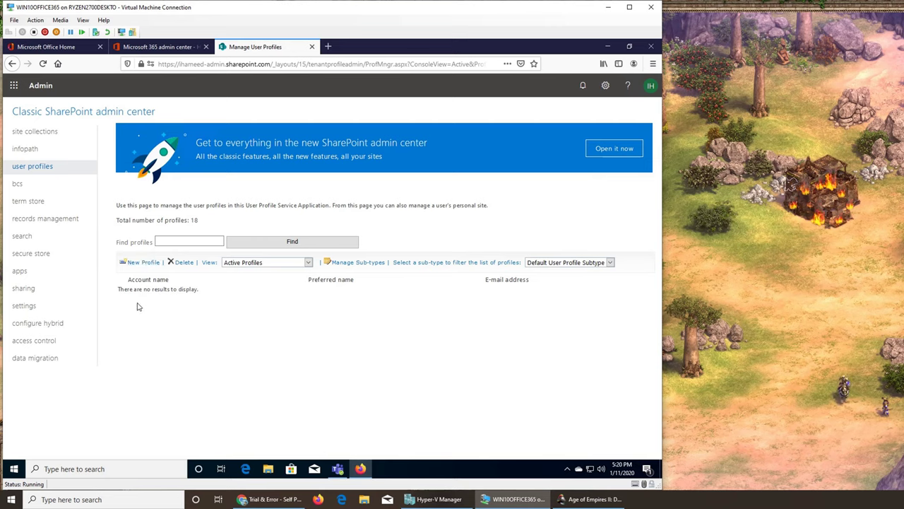
left_click(175, 244)
type("al")
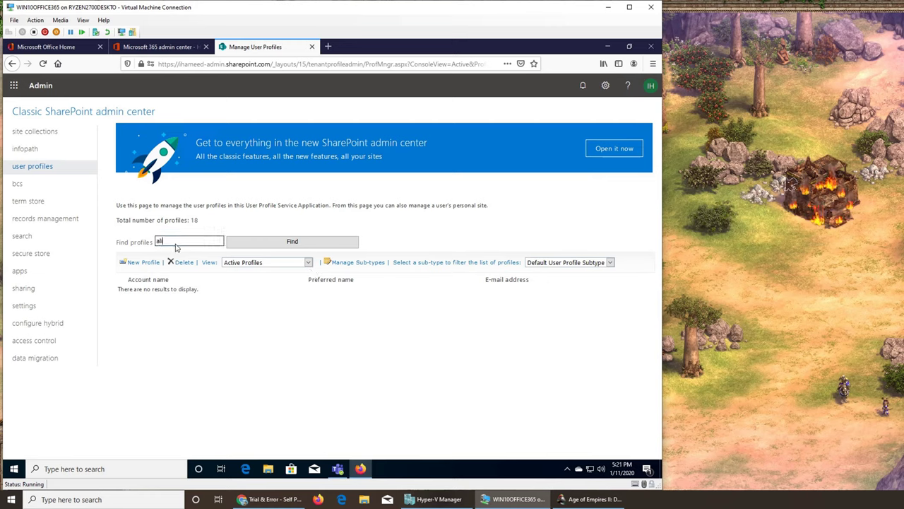
type("i")
left_click(259, 242)
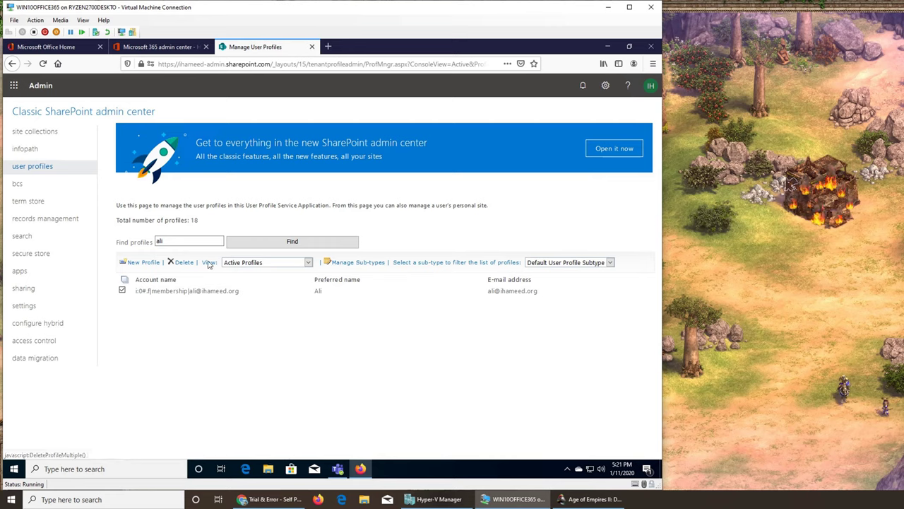
- Open the found profile's action menu and choose Edit My Profile
left_click(243, 263)
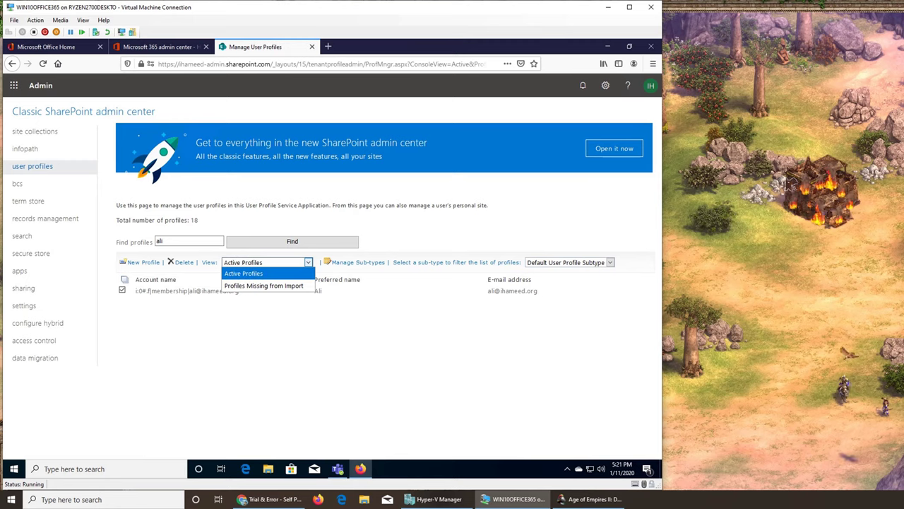
left_click(172, 291)
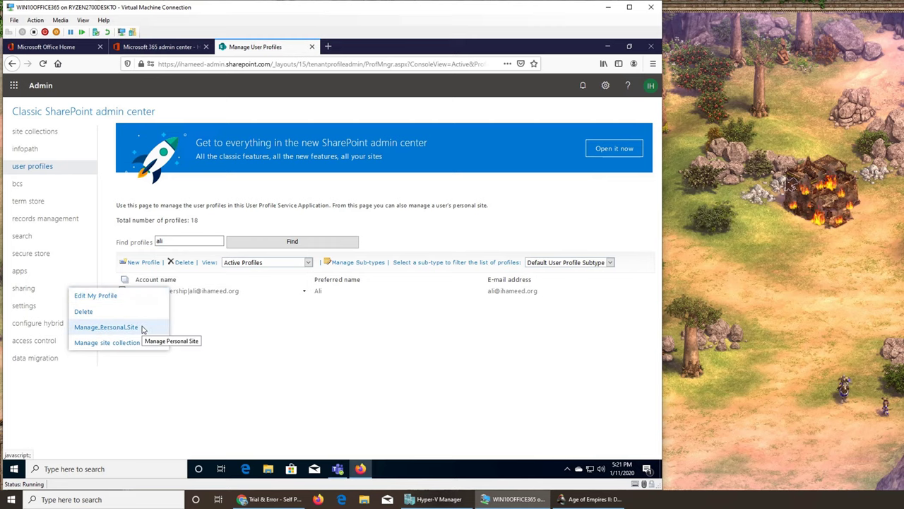
left_click(98, 295)
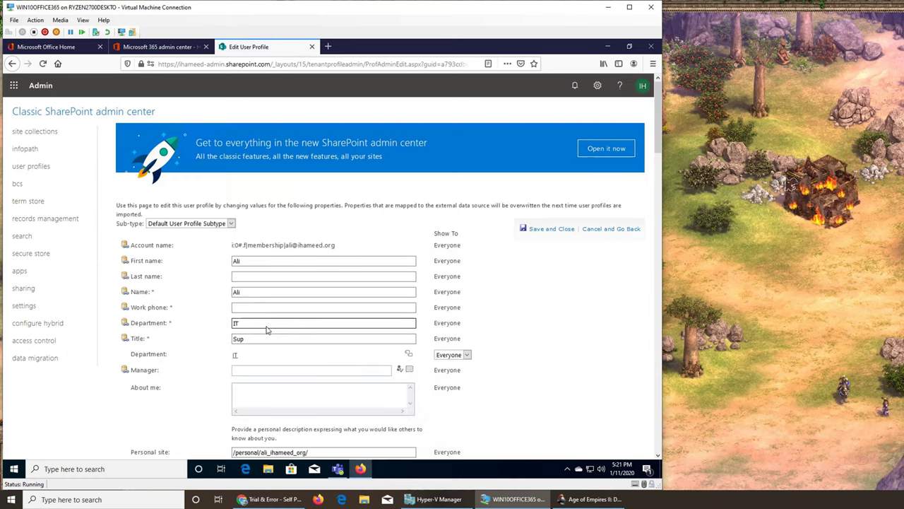
- Scroll through the user's Edit User Profile fields, including the work phone field
scroll(537, 311, "down", 3)
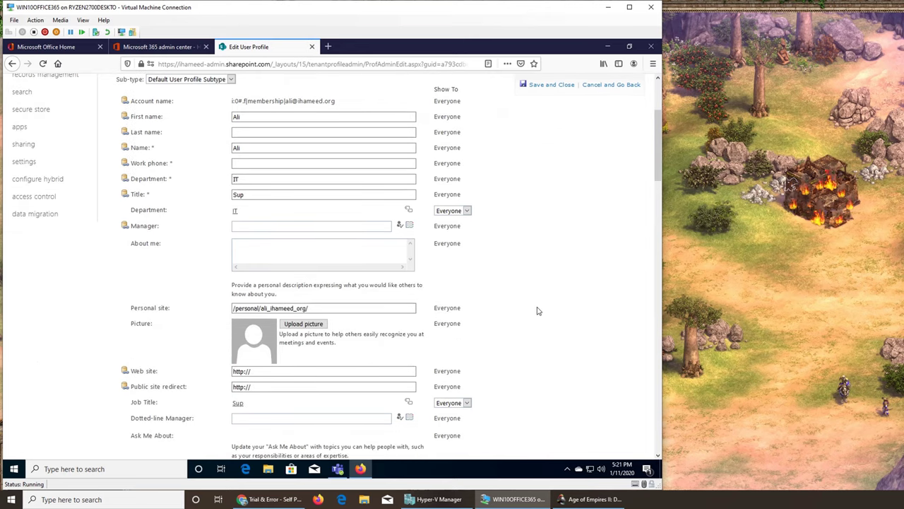
left_click(278, 164)
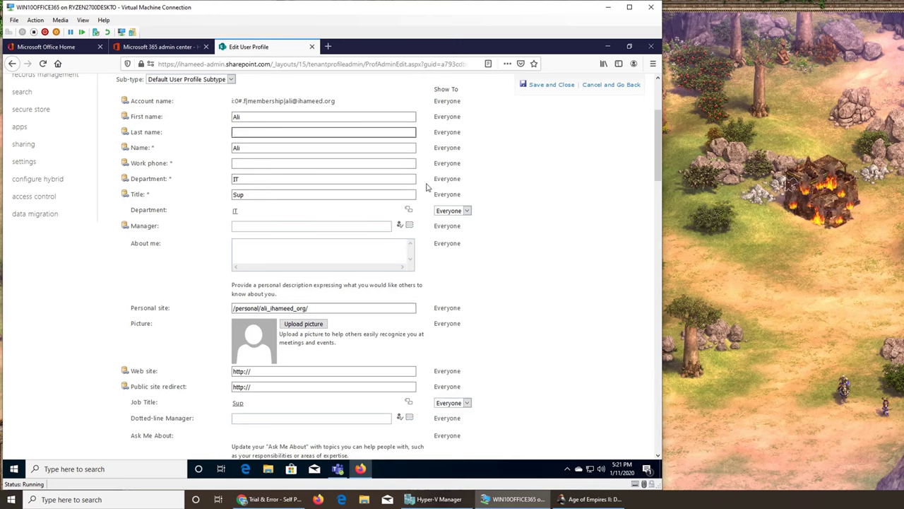
scroll(514, 244, "down", 3)
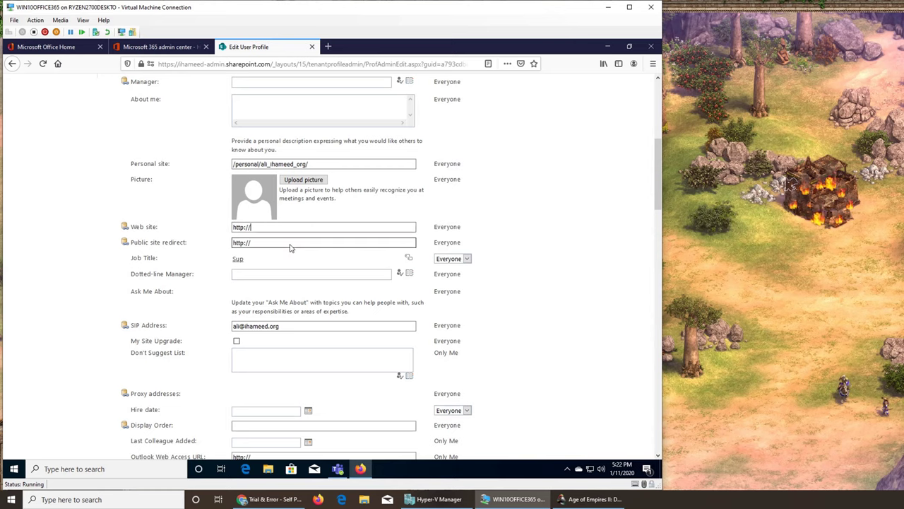
scroll(303, 275, "down", 5)
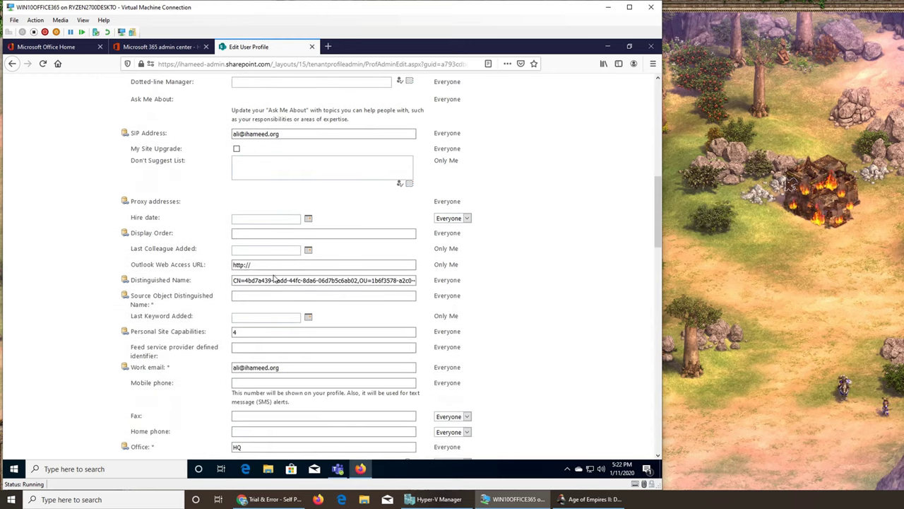
scroll(332, 242, "down", 1)
scroll(332, 243, "down", 6)
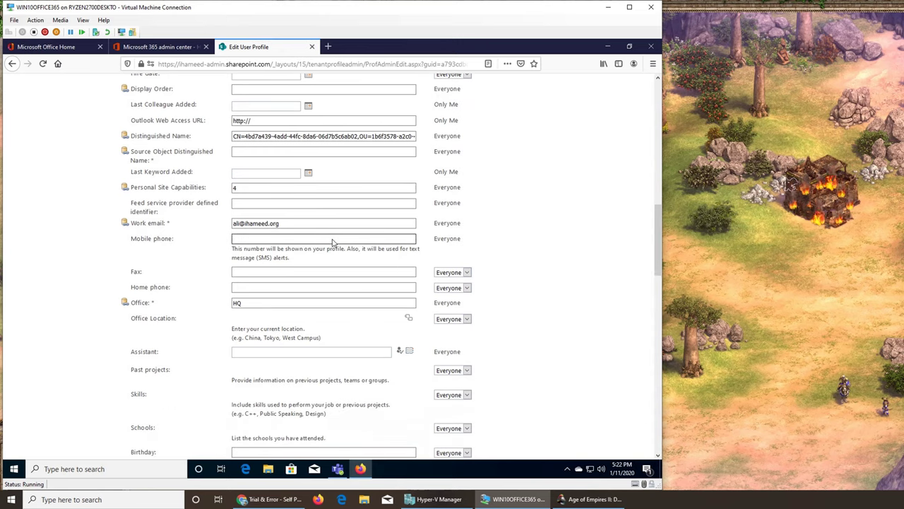
scroll(332, 242, "down", 3)
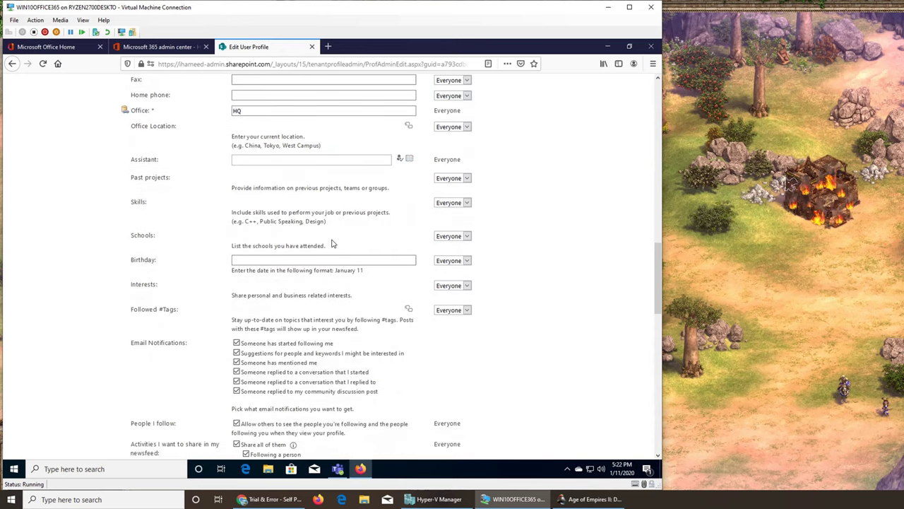
scroll(332, 244, "down", 8)
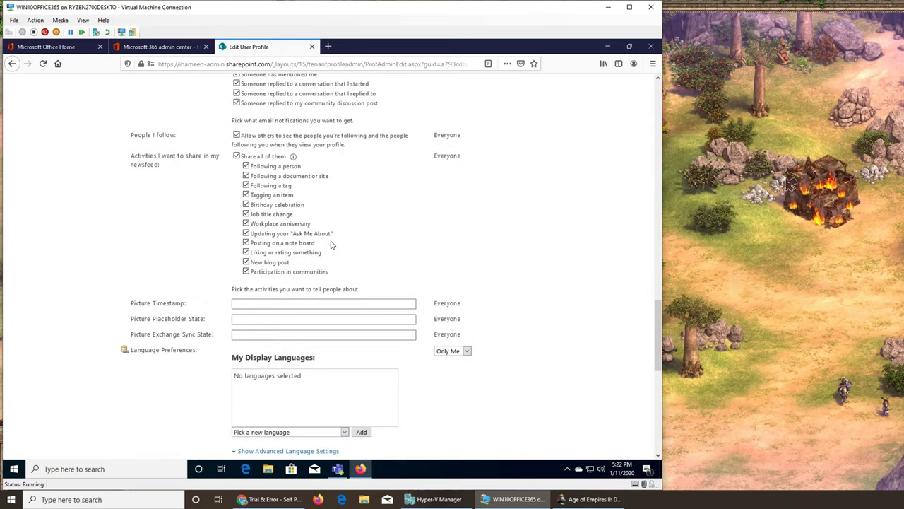
scroll(361, 273, "down", 5)
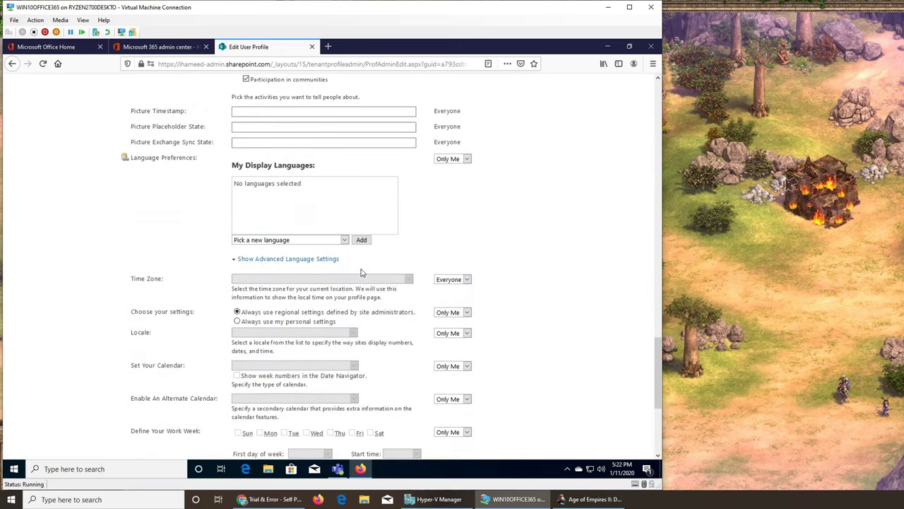
scroll(361, 273, "down", 4)
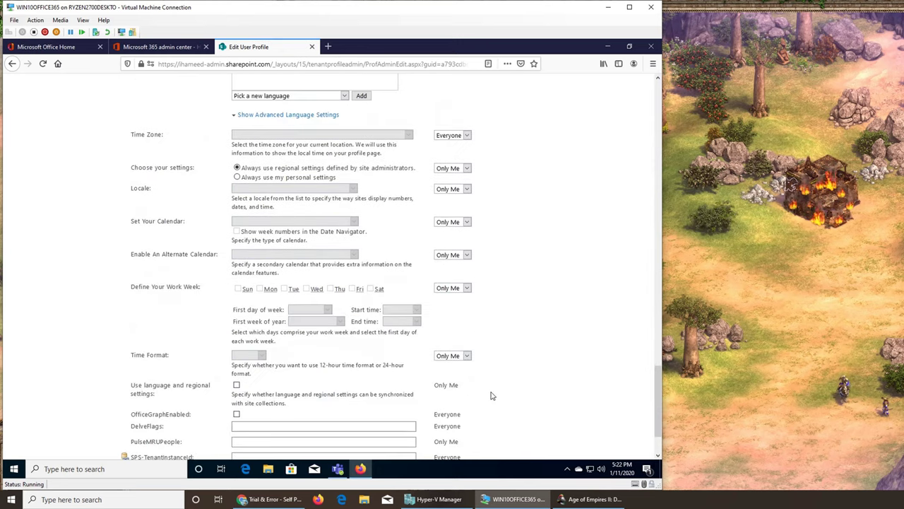
scroll(498, 403, "down", 2)
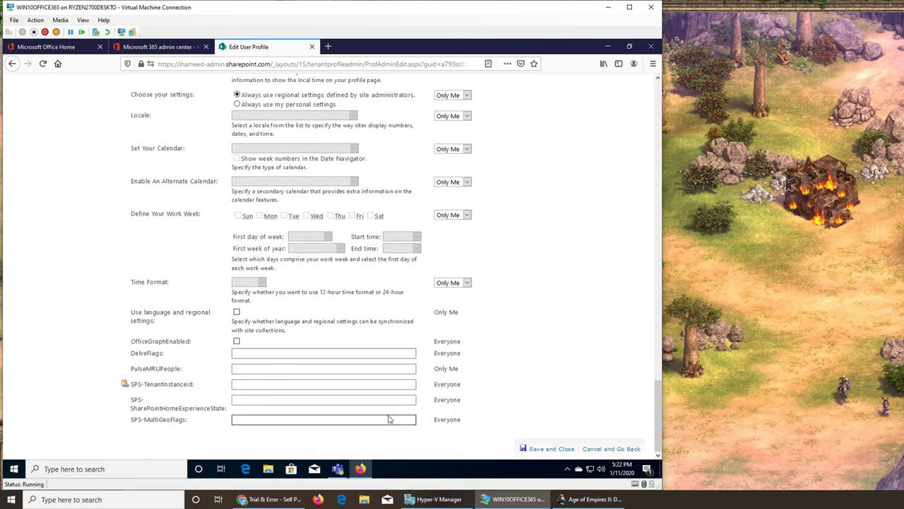
scroll(436, 344, "up", 4)
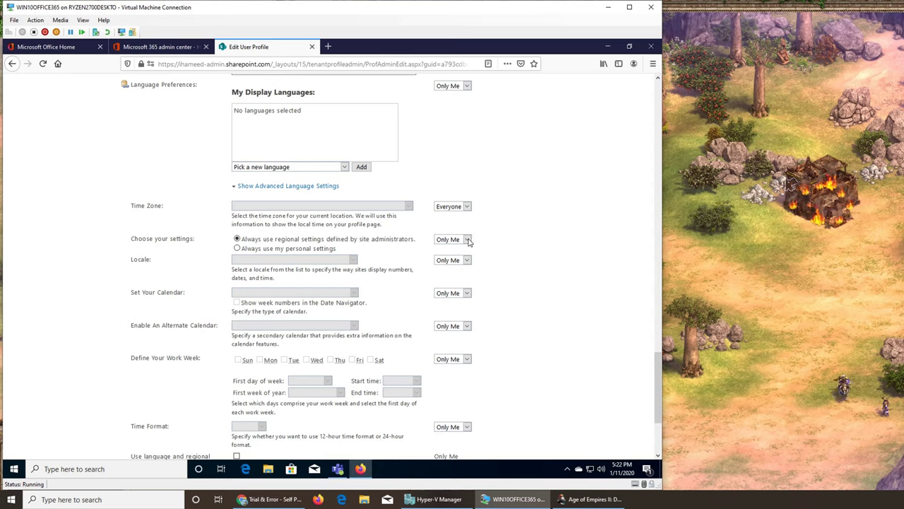
- Check the Choose your settings visibility list, leave it at Only Me, and cancel without saving
left_click(467, 240)
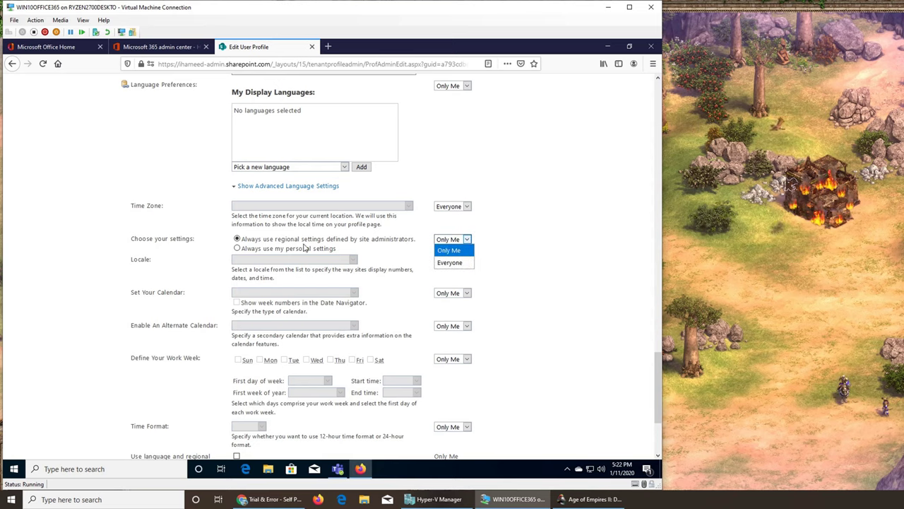
left_click(533, 272)
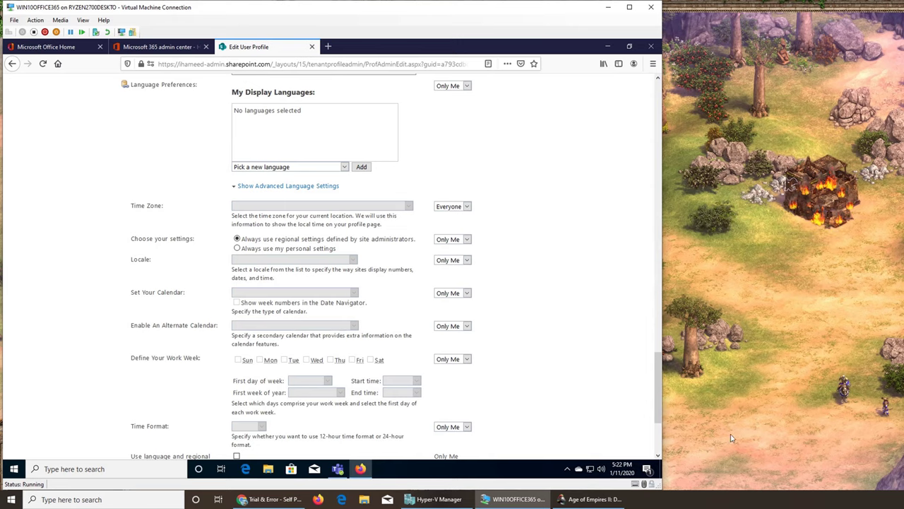
scroll(548, 452, "down", 3)
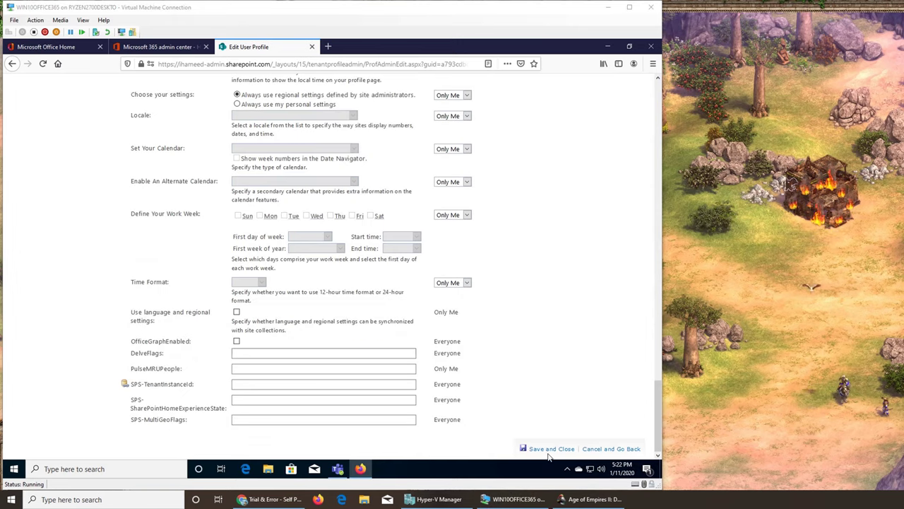
left_click(620, 450)
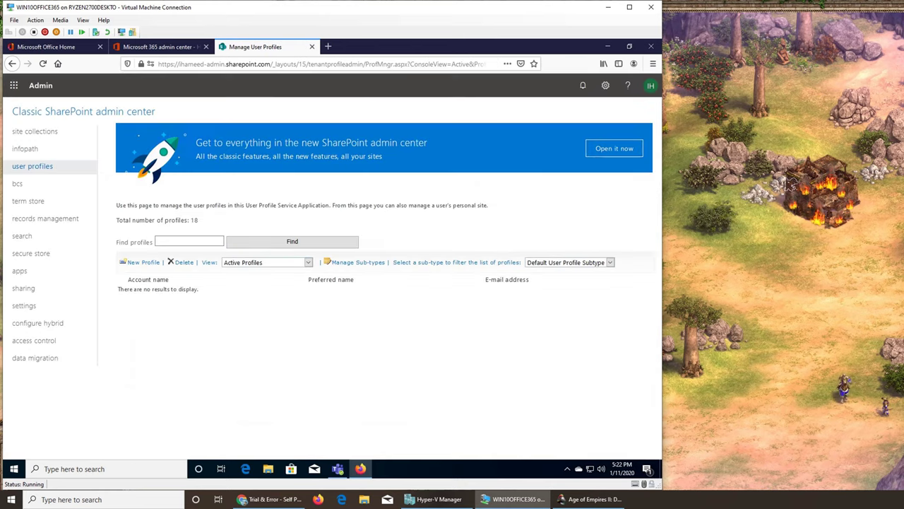
- Open the Add User Profile form with New Profile
left_click(142, 263)
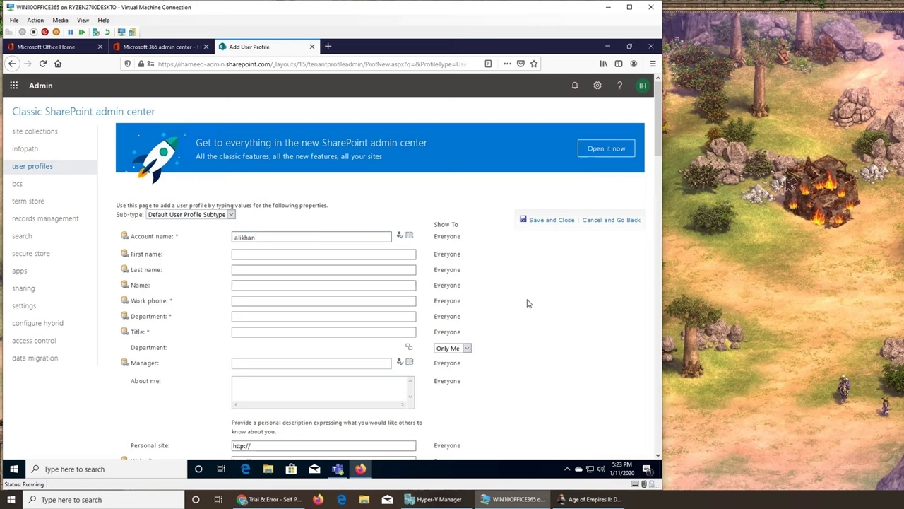
- Try saving the new profile and review the required-fields errors
scroll(527, 303, "down", 15)
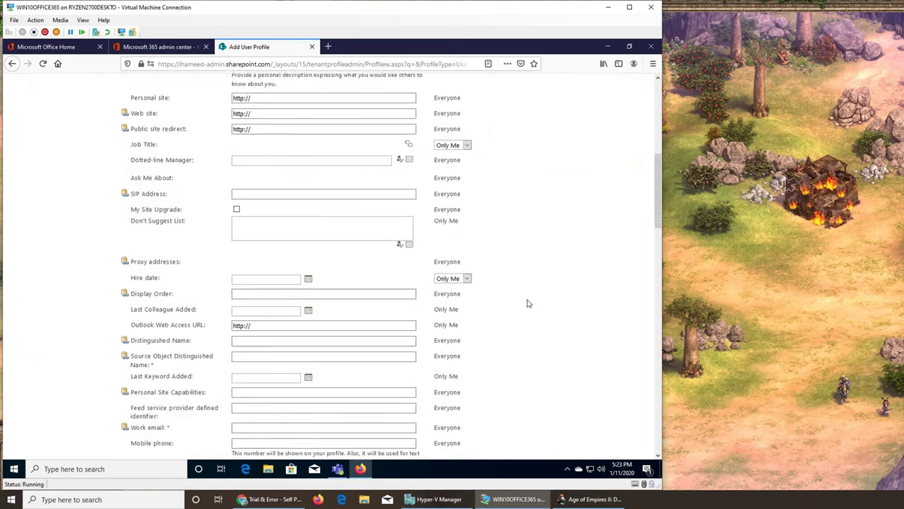
scroll(526, 303, "down", 15)
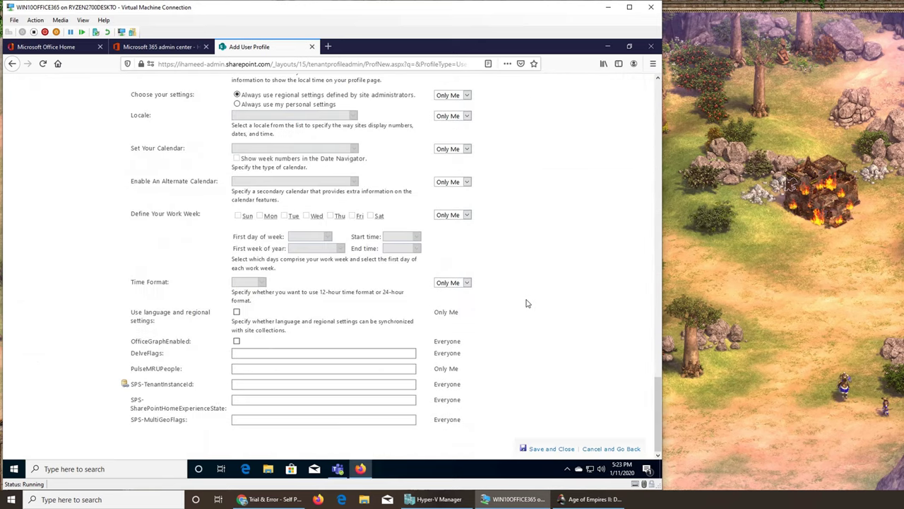
left_click(553, 450)
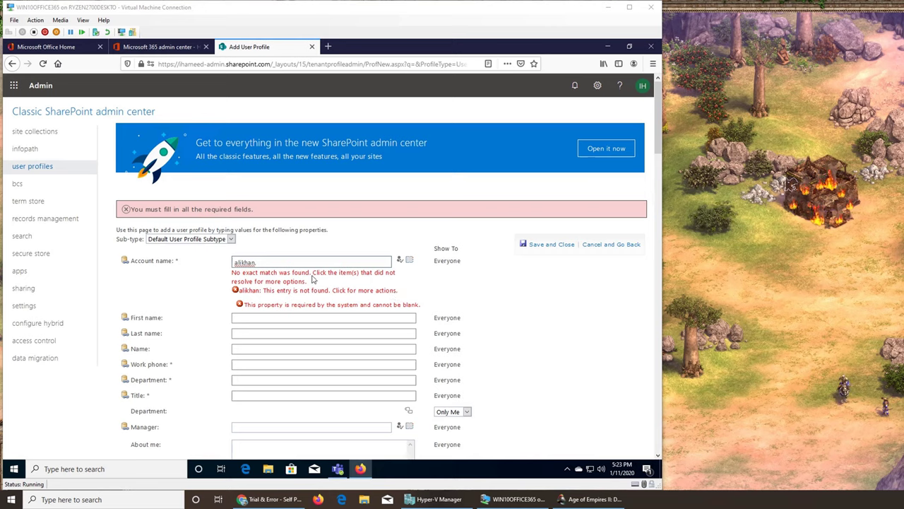
left_click(290, 263)
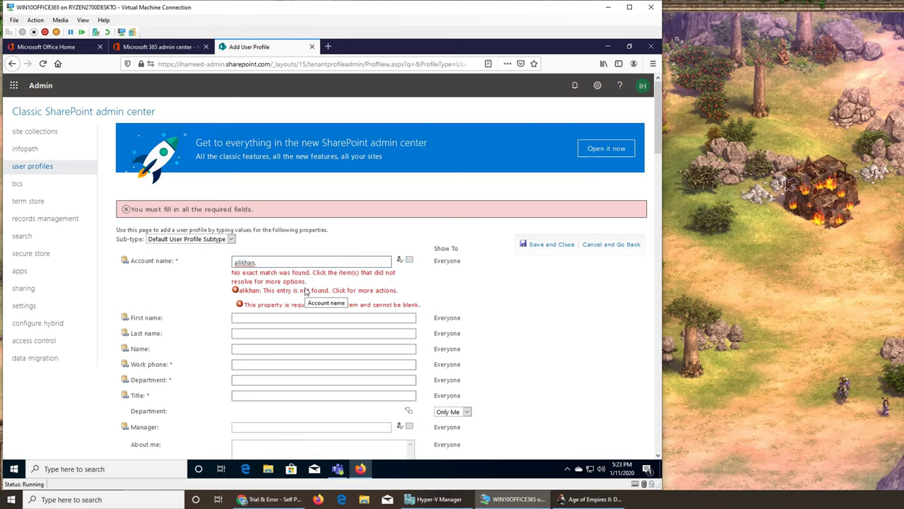
- Discard the unsaved profile and return to Manage User Profiles
scroll(305, 291, "down", 2)
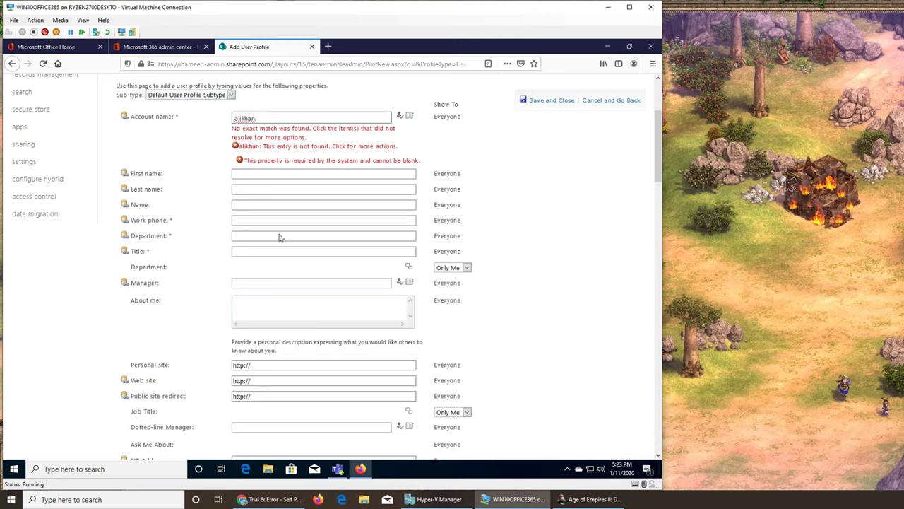
scroll(299, 301, "down", 15)
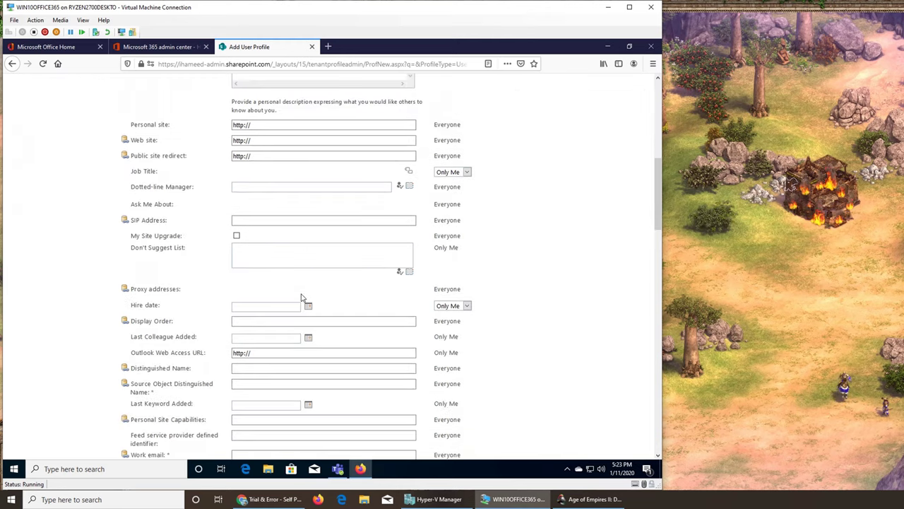
scroll(311, 298, "down", 10)
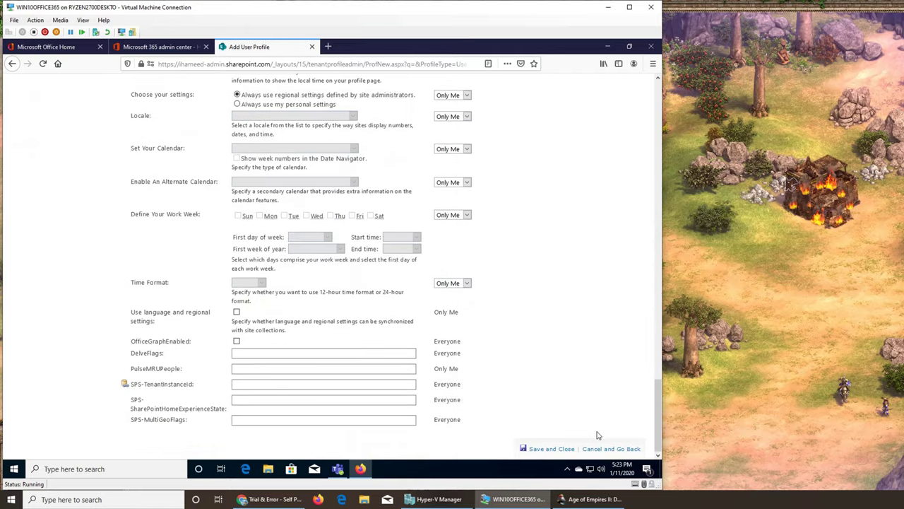
left_click(606, 449)
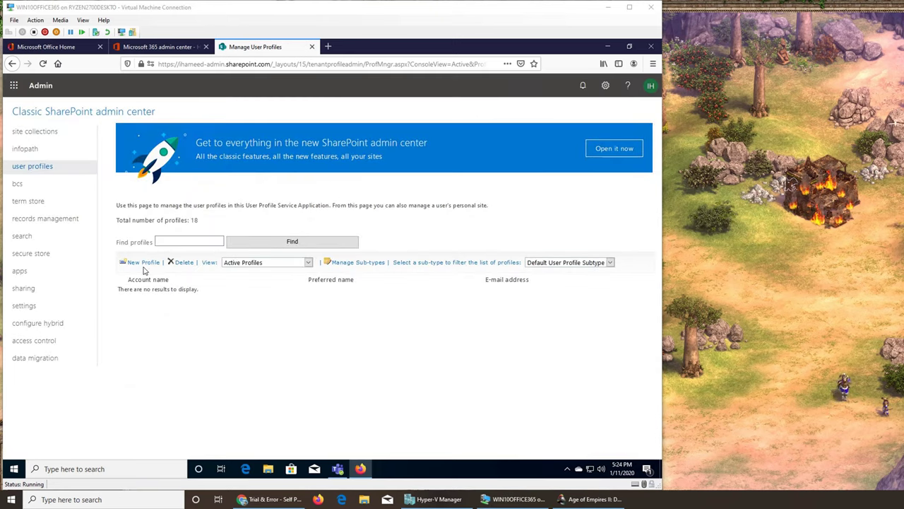
- View Manage User Sub-types, then open Manage Audiences showing the All site users audience
left_click(35, 167)
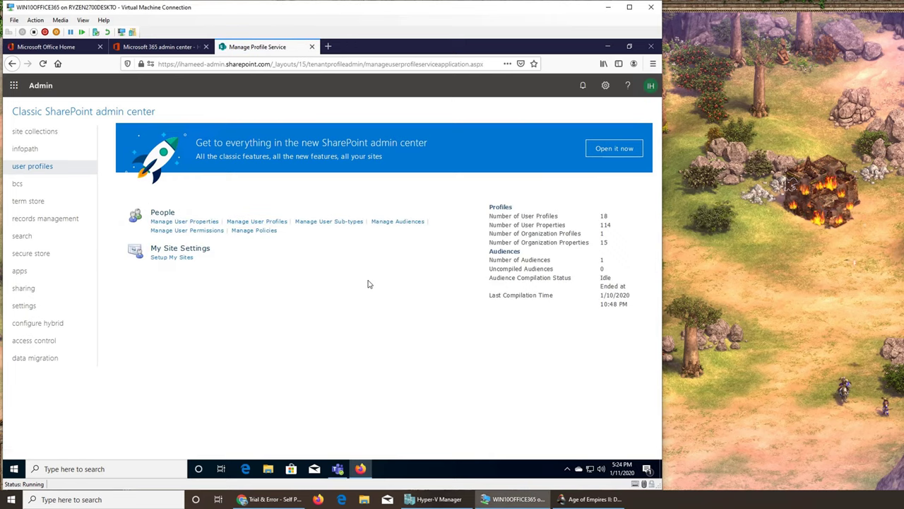
left_click(321, 223)
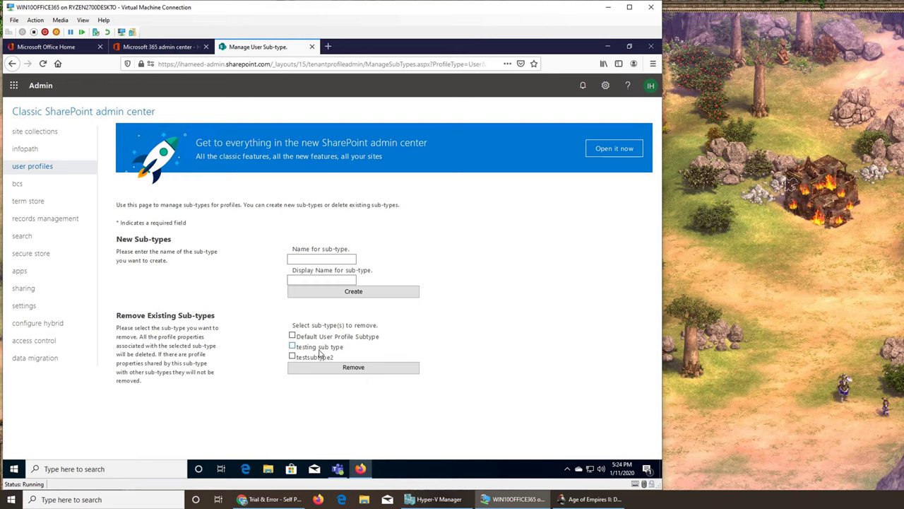
left_click(48, 167)
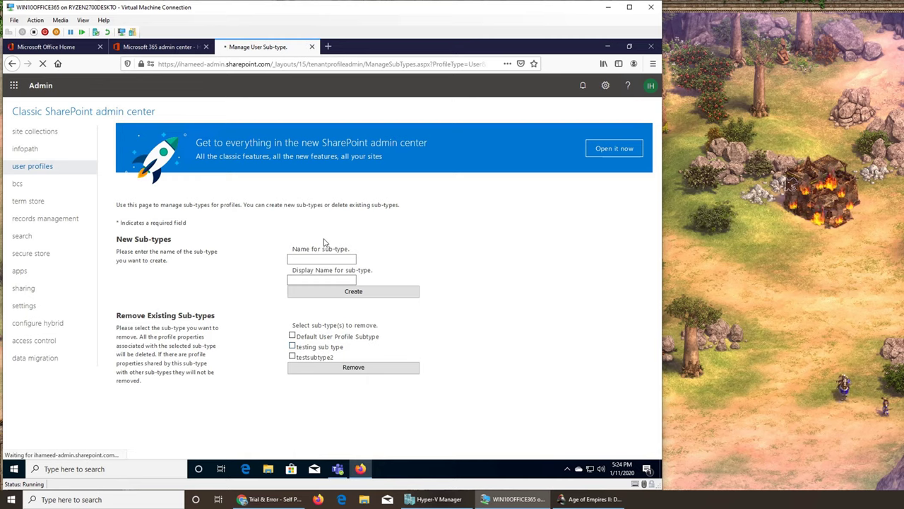
left_click(387, 223)
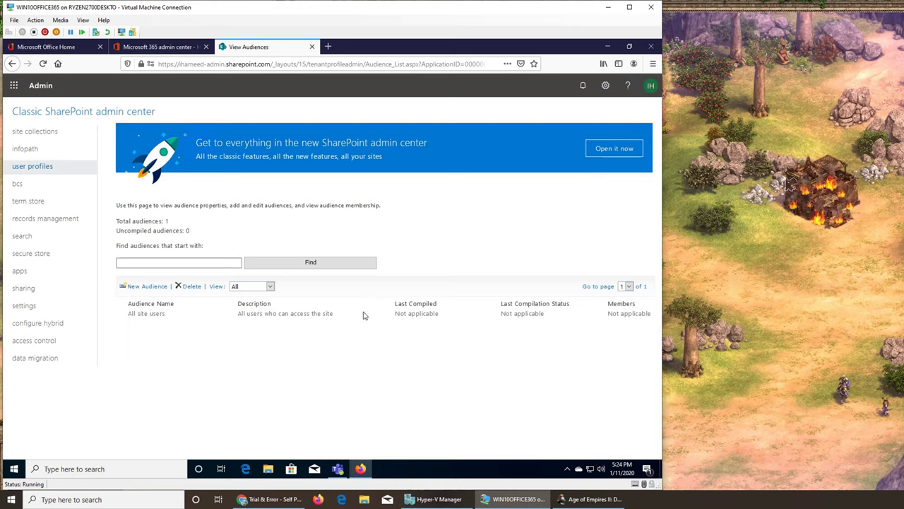
- View the empty Create Audience form, then go back to the user profiles overview
left_click(144, 286)
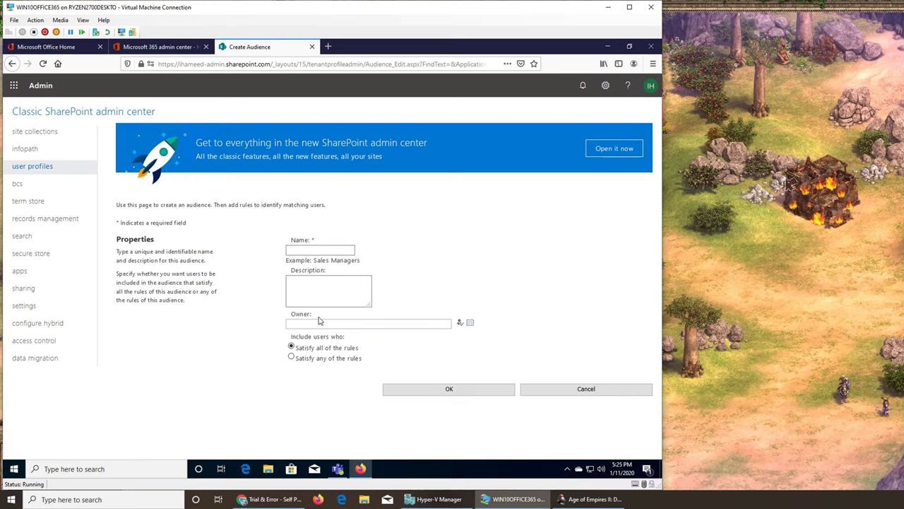
left_click(49, 168)
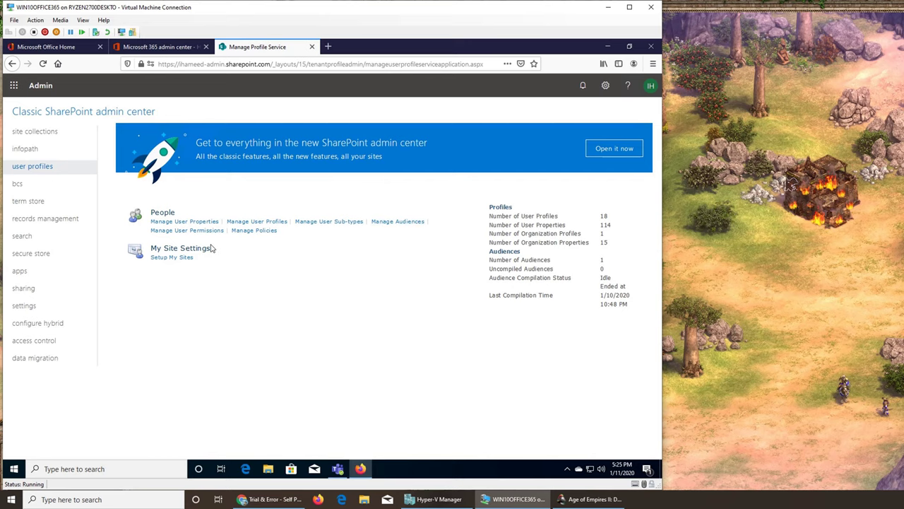
- Review user permissions, which list only Everyone except external users, and cancel unchanged
left_click(199, 232)
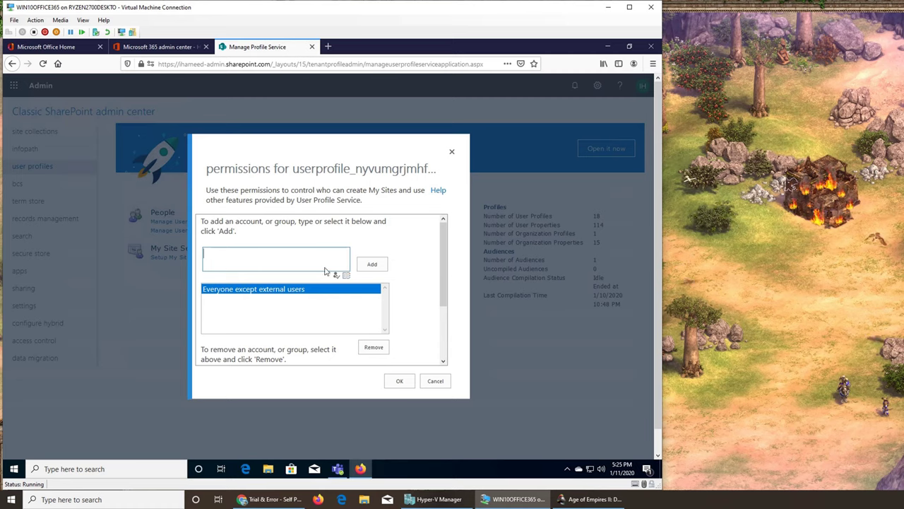
left_click(372, 265)
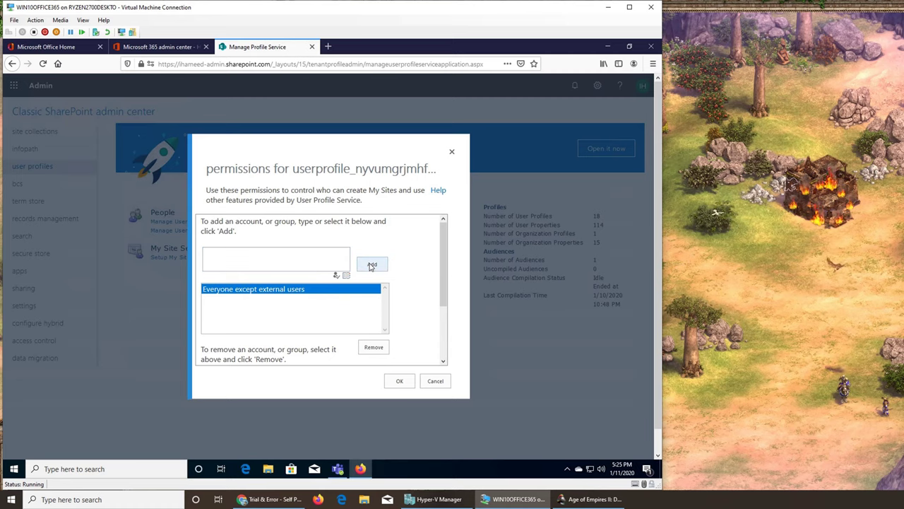
left_click(274, 265)
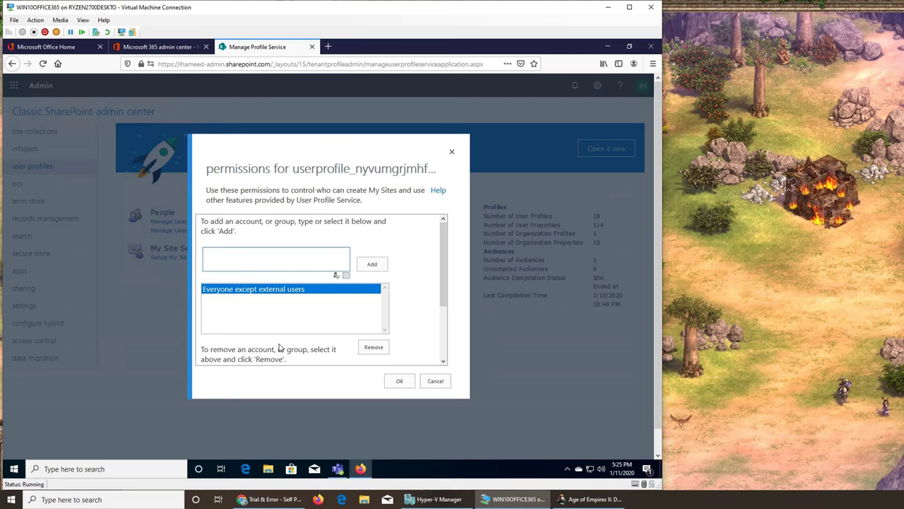
left_click(281, 314)
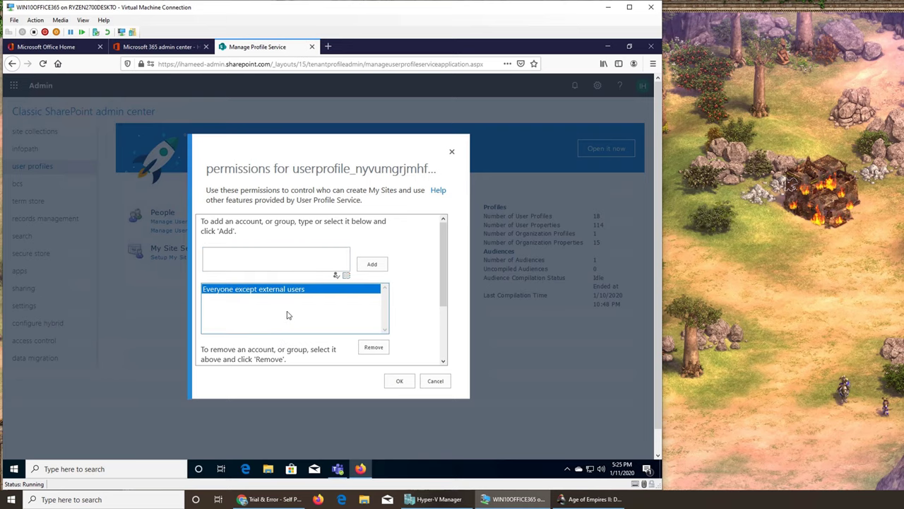
left_click(435, 382)
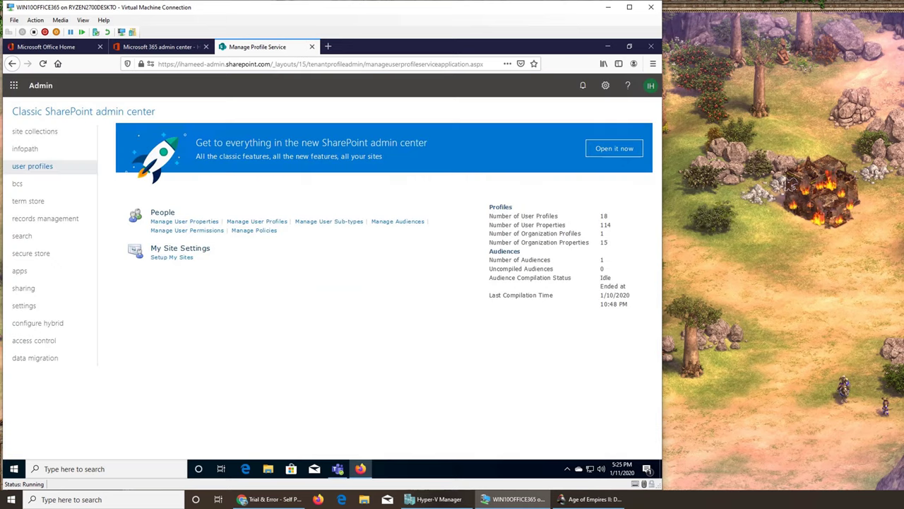
- Under Manage Policies, open Edit Policy for the Work phone property
left_click(249, 230)
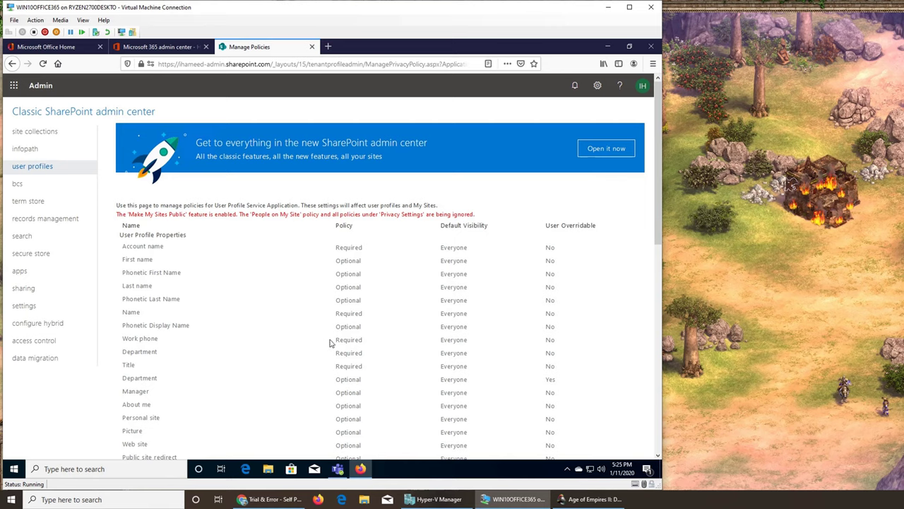
left_click(325, 340)
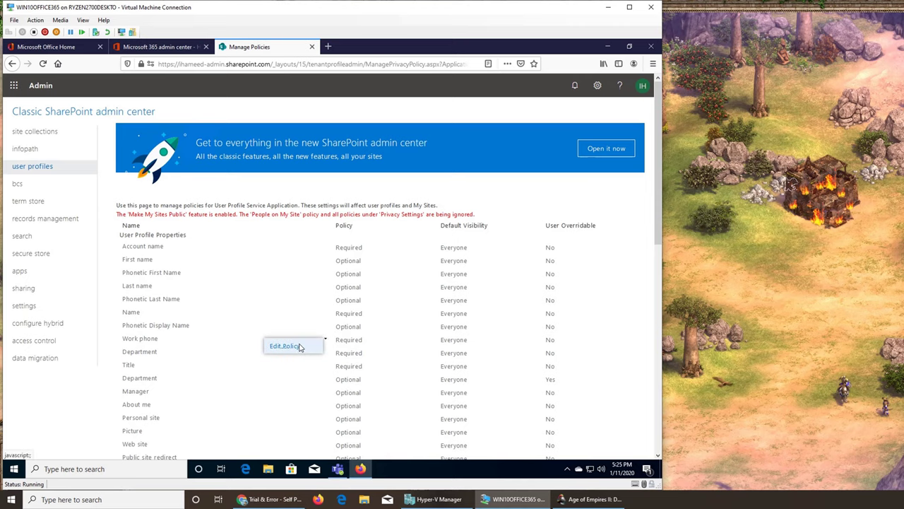
left_click(300, 346)
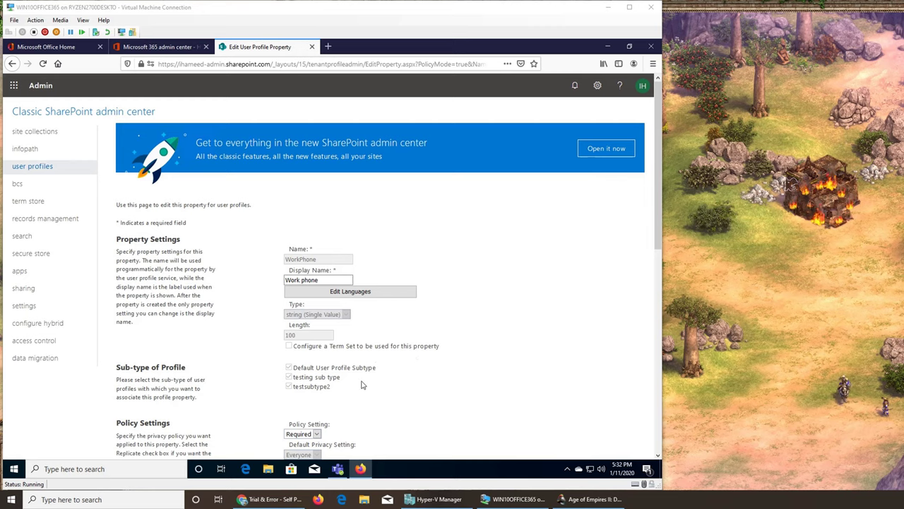
- Review the WorkPhone property settings, cancel without changes, and close the tab
scroll(362, 385, "down", 5)
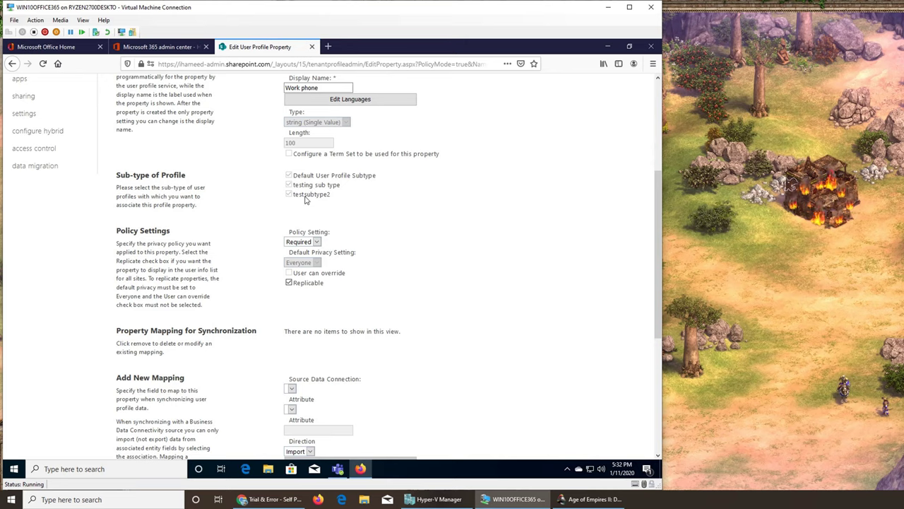
scroll(373, 218, "down", 3)
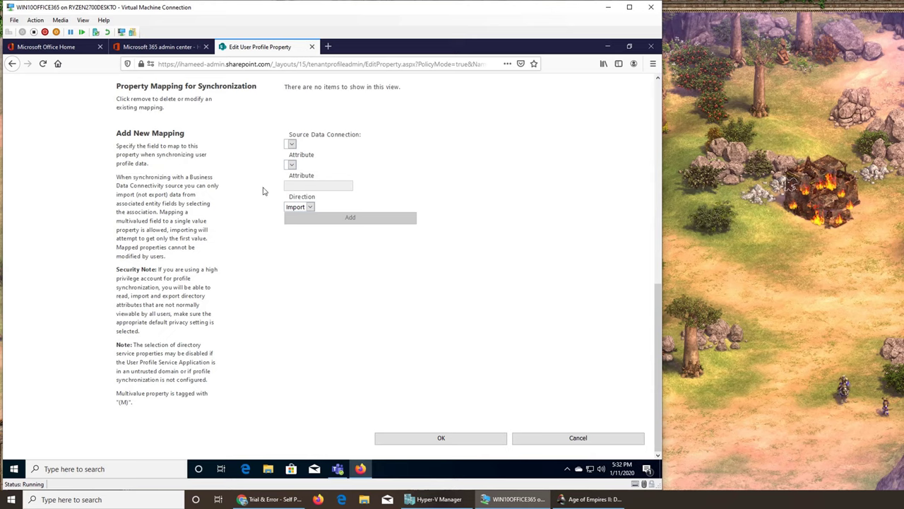
left_click(563, 438)
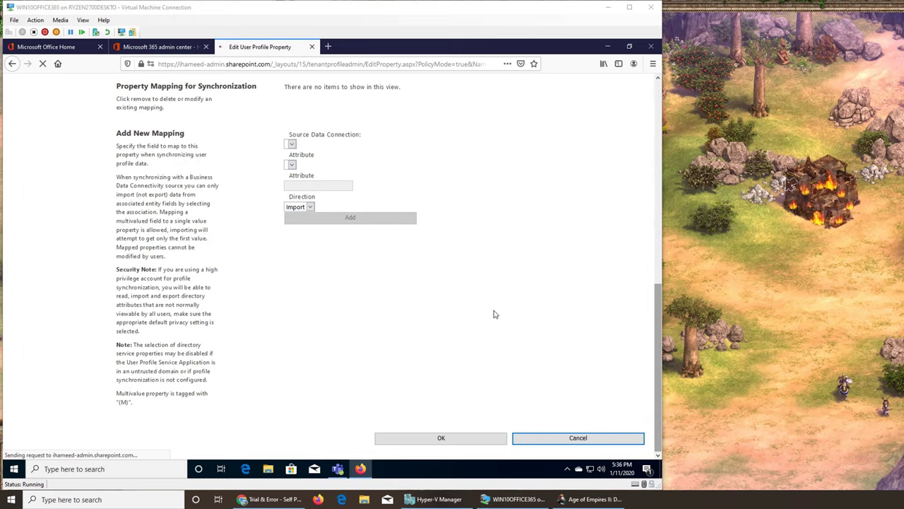
left_click(495, 314)
scroll(495, 315, "up", 10)
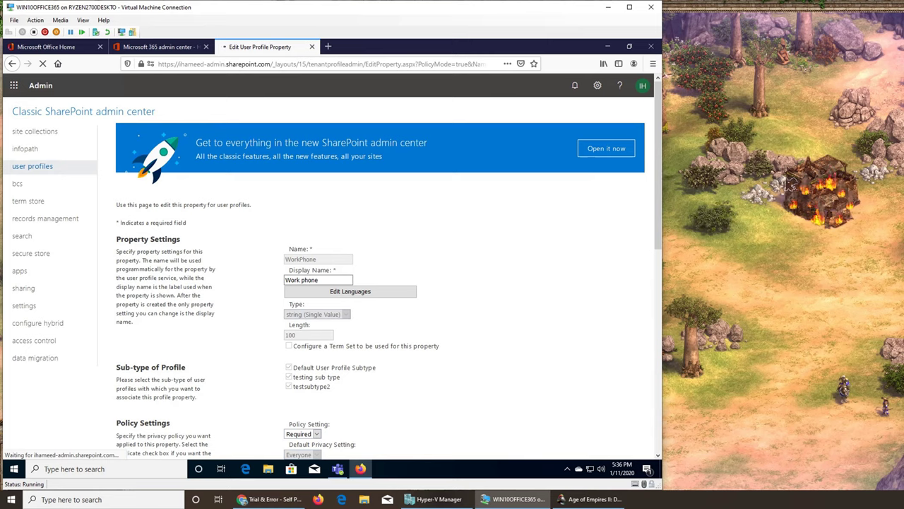
left_click(689, 108)
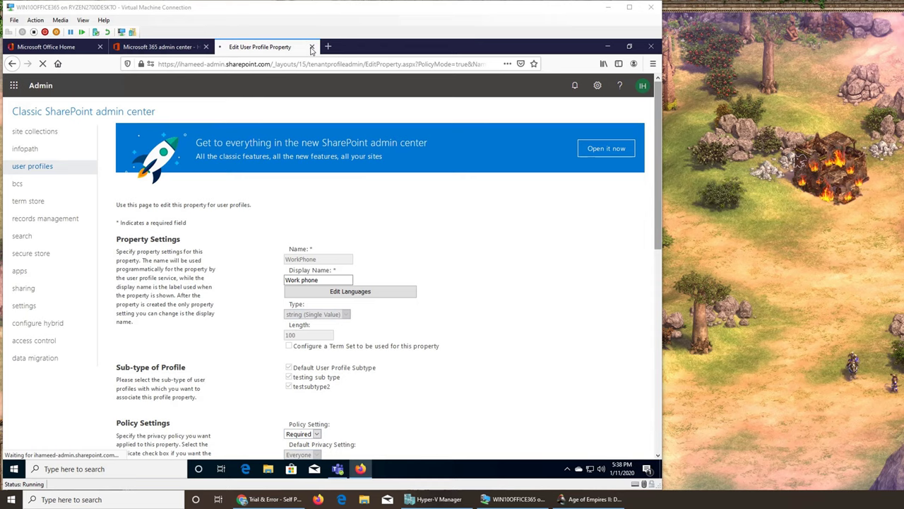
left_click(312, 47)
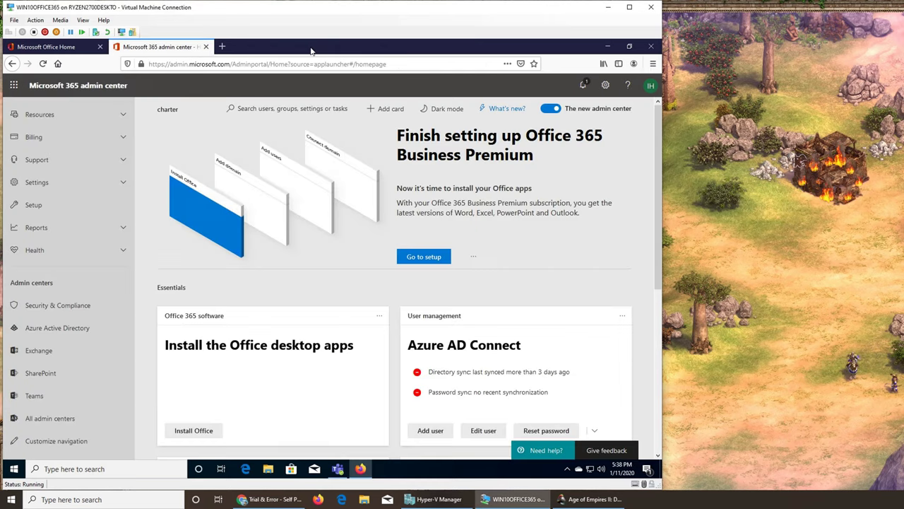
- Go to the SharePoint admin center from Admin centers and choose user profiles
left_click(56, 374)
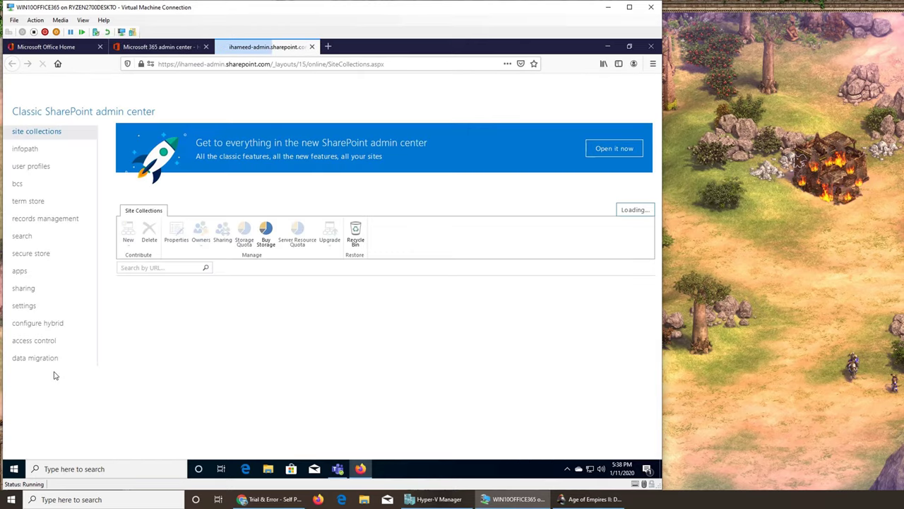
left_click(36, 166)
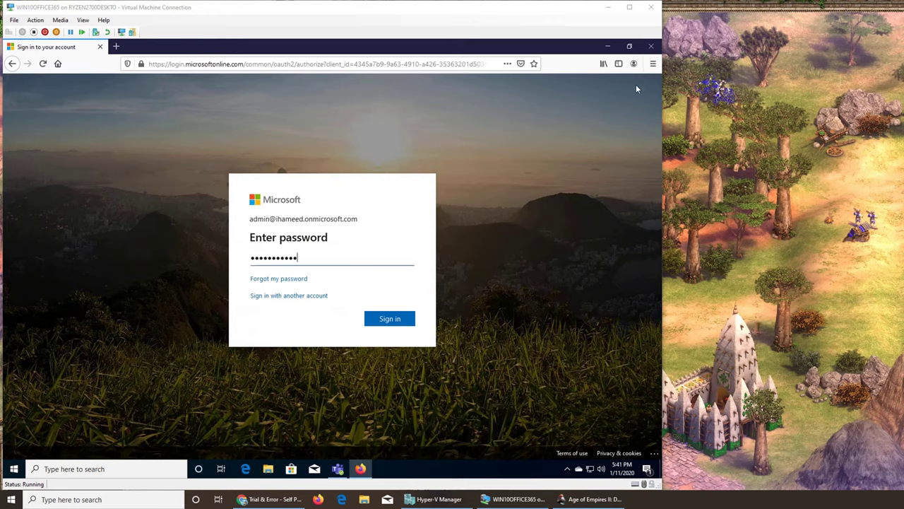
- Relaunch Firefox and sign back into the Microsoft 365 admin center as administrator
left_click(651, 47)
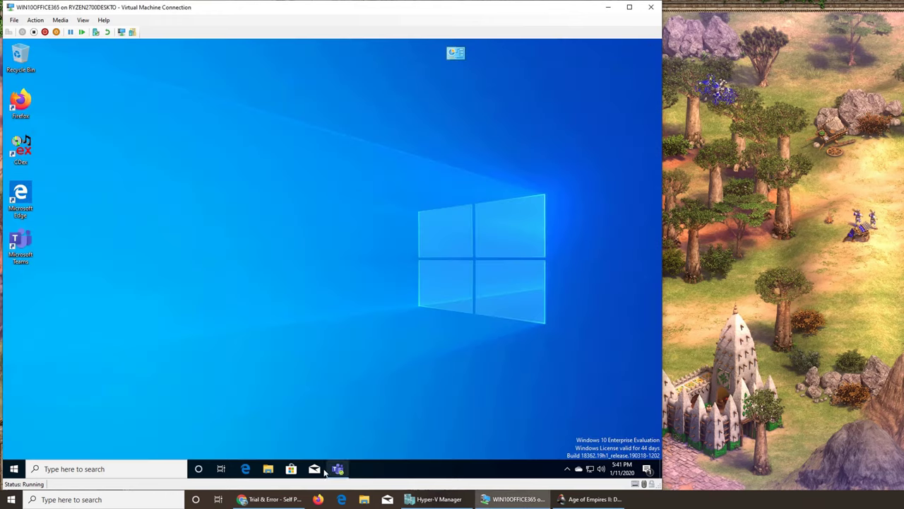
double_click(21, 104)
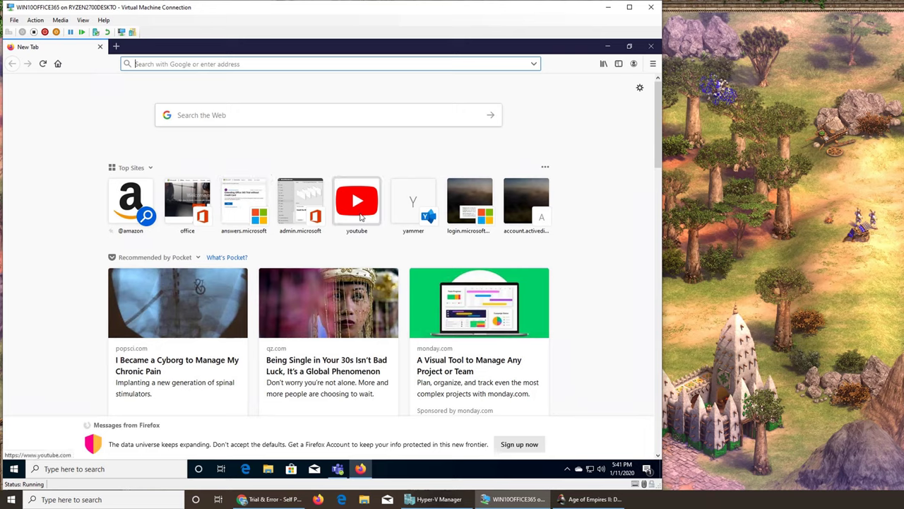
left_click(305, 206)
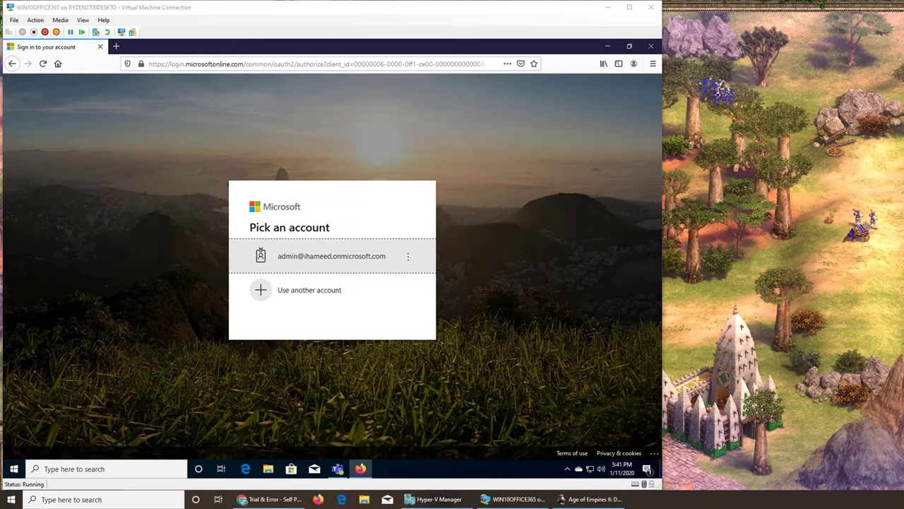
left_click(349, 259)
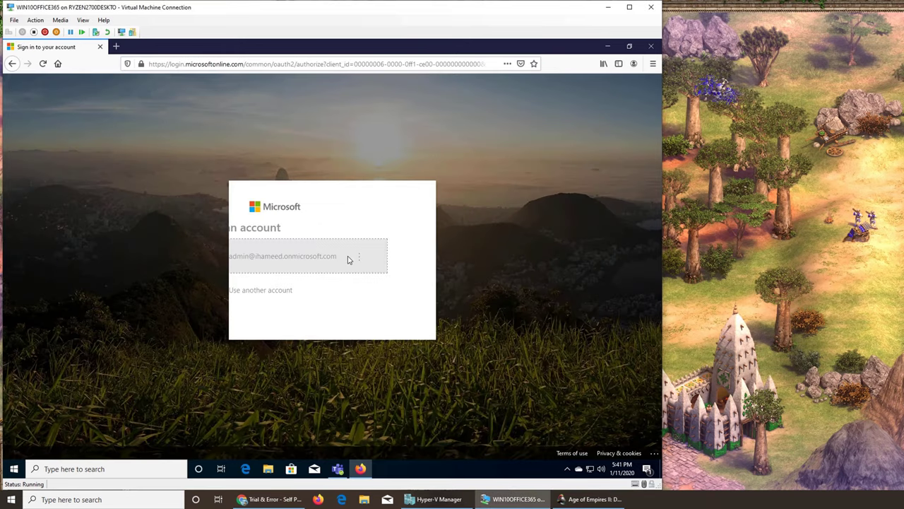
left_click(394, 309)
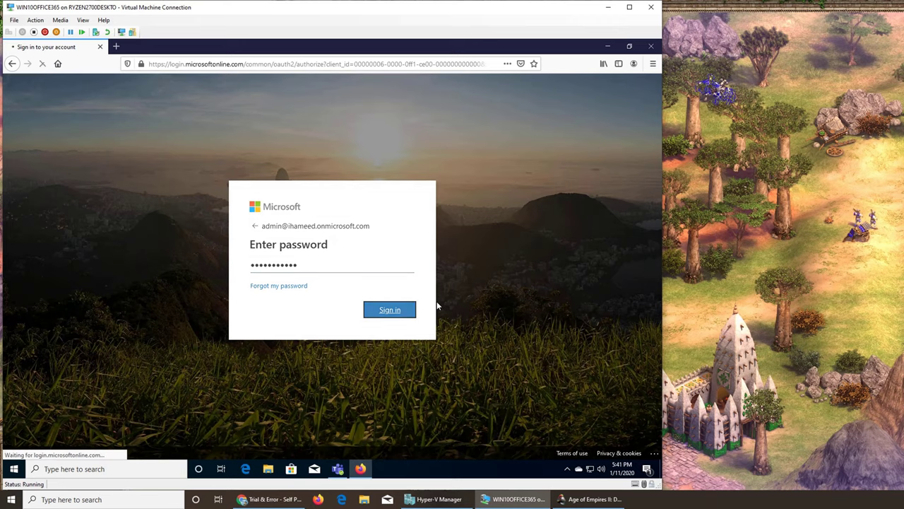
left_click(313, 291)
left_click(413, 316)
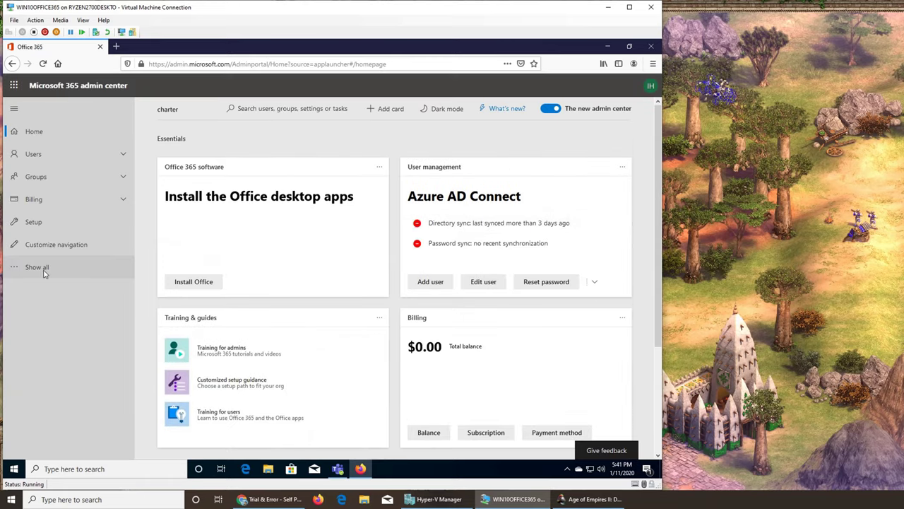
- Open the SharePoint admin center from the expanded navigation
left_click(39, 268)
scroll(59, 275, "down", 3)
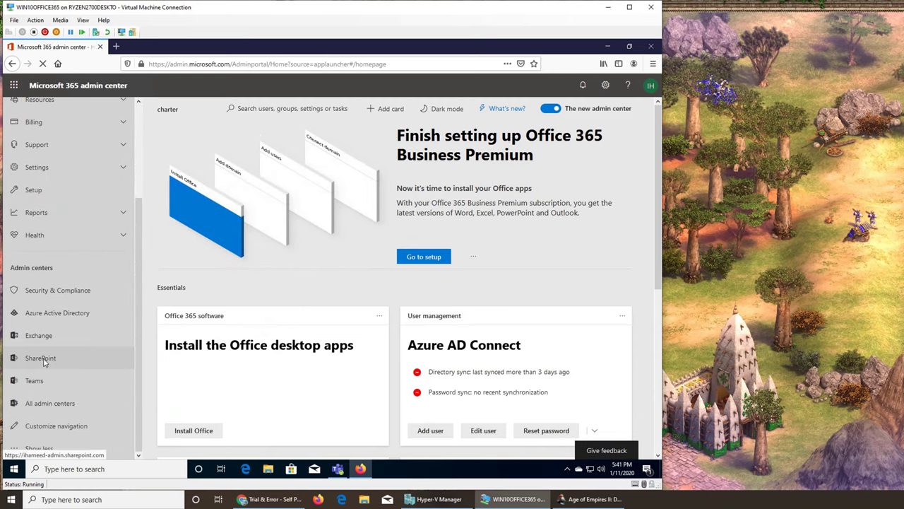
left_click(42, 358)
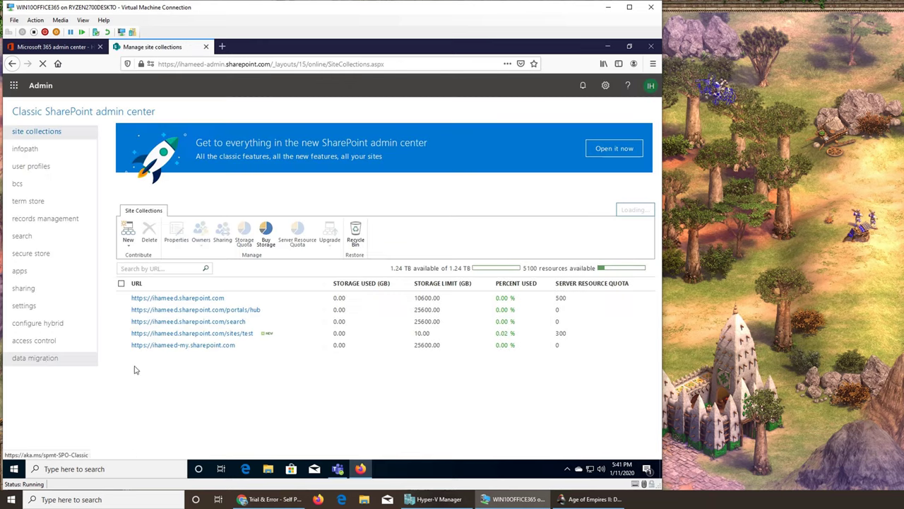
- Go to user profiles, then Manage User Profiles reporting 18 profiles
left_click(45, 170)
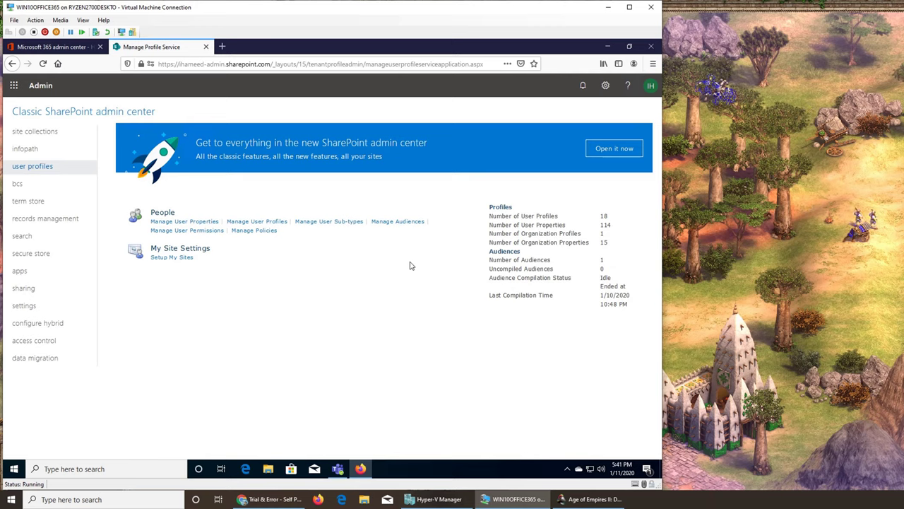
left_click(265, 223)
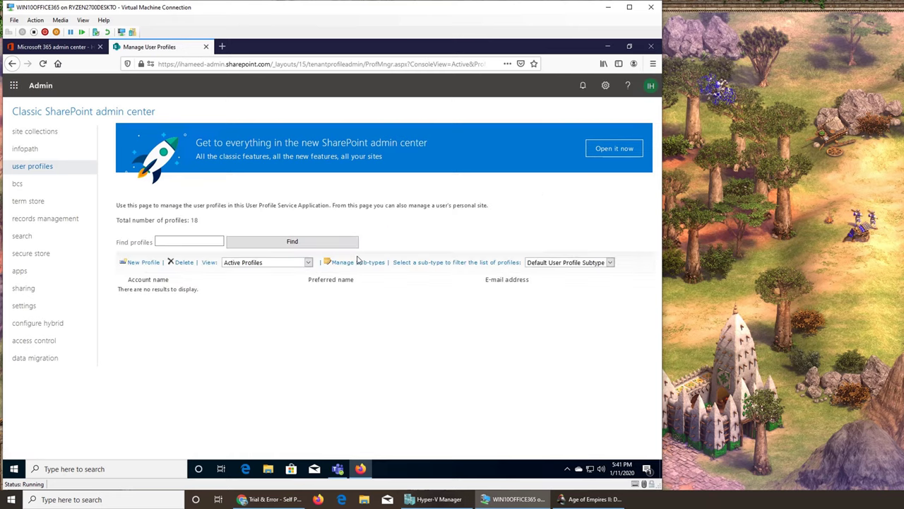
- Start a new user profile and search the form for 'test', then clear the search
left_click(154, 265)
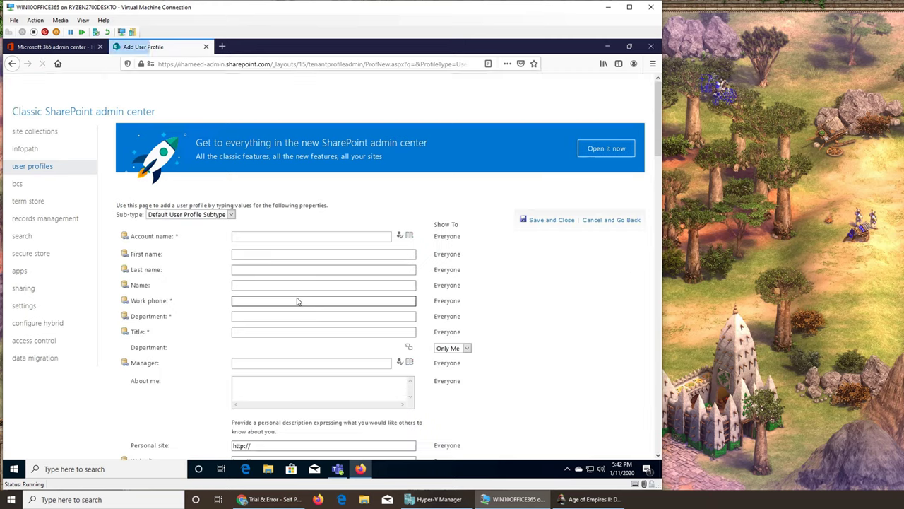
scroll(318, 303, "down", 5)
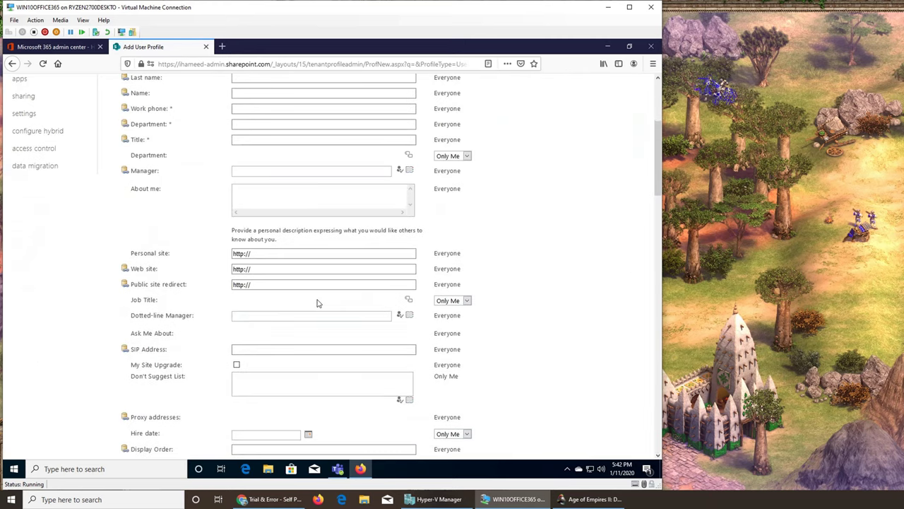
key("ctrl+f")
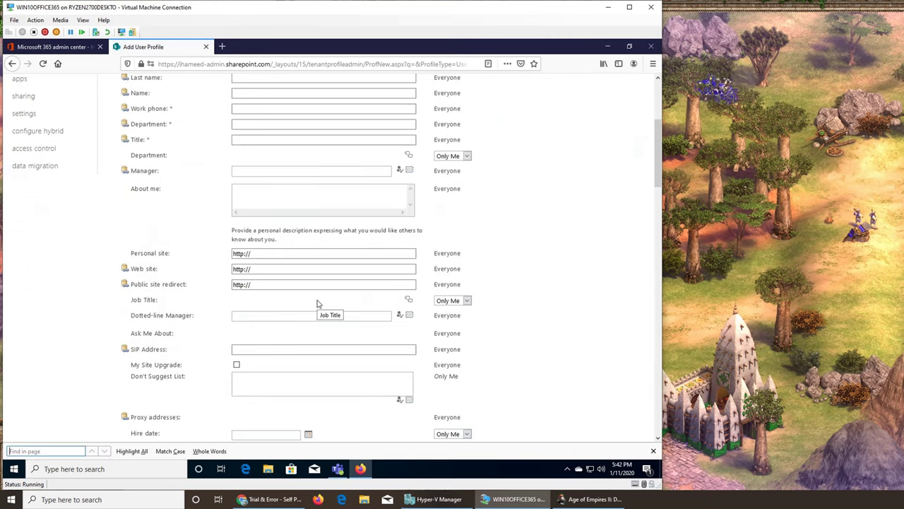
type("e")
key("BackSpace")
type("test")
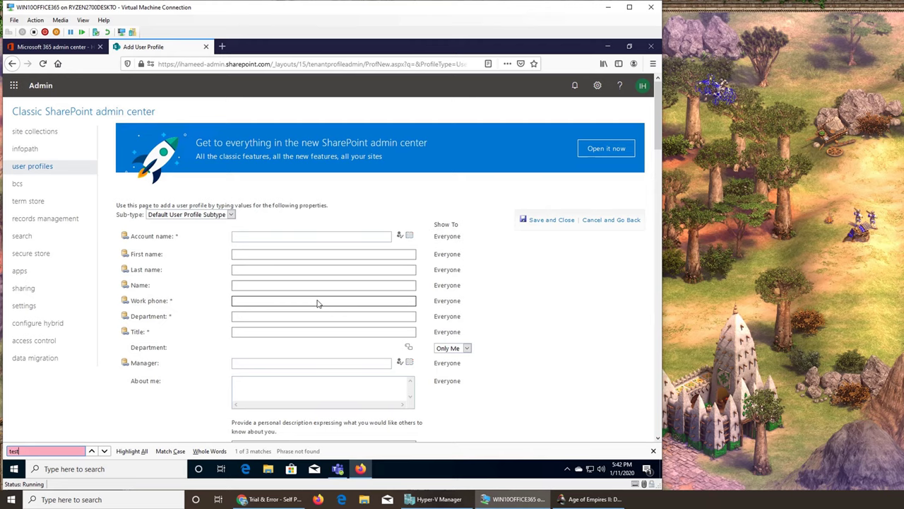
key("BackSpace")
key("BackSpace")
key("BackSpace")
key("BackSpace")
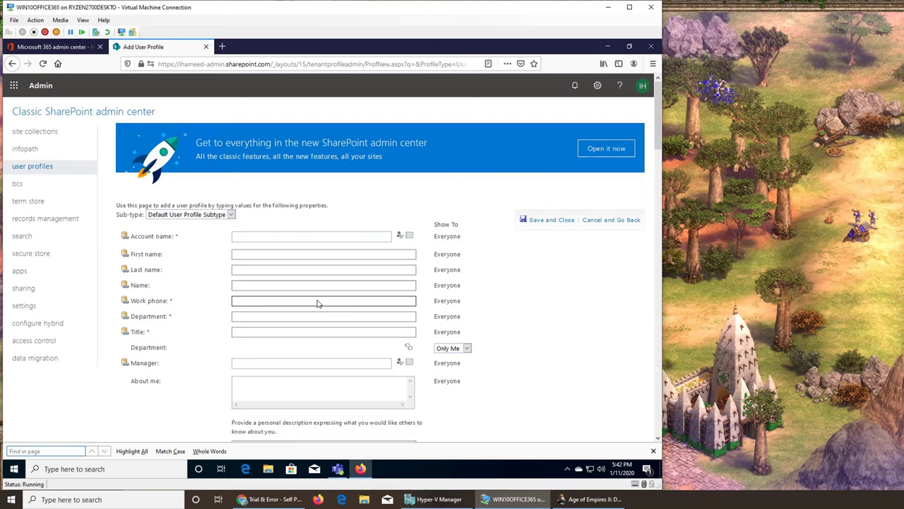
- Look over the Add User Profile form, then go back to Manage User Profiles unsaved
scroll(576, 280, "down", 15)
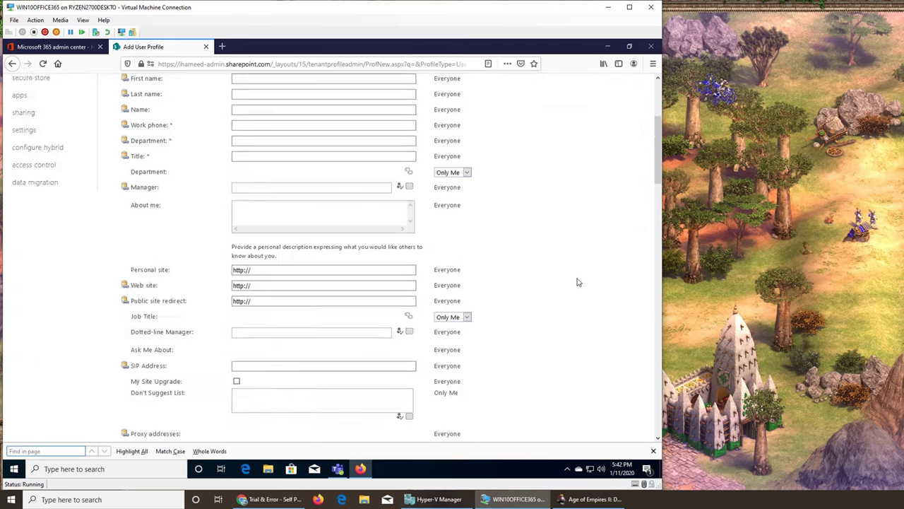
scroll(576, 280, "down", 8)
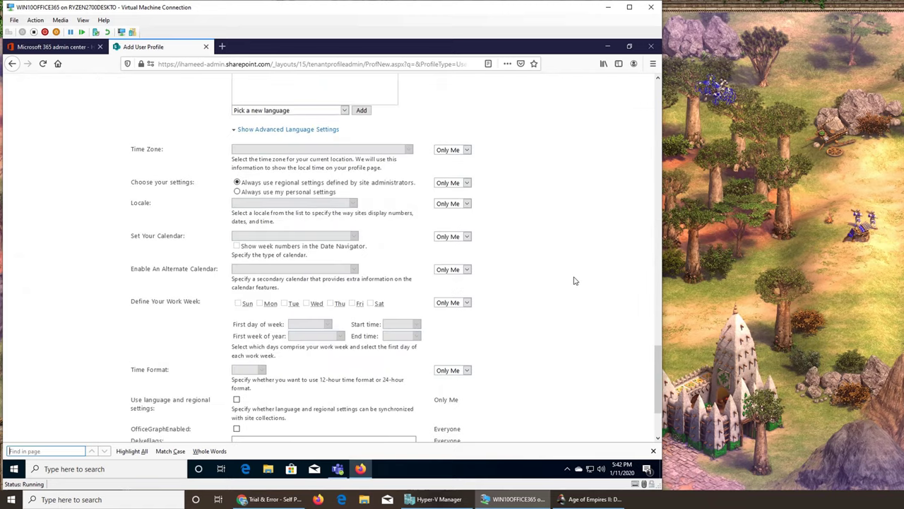
scroll(574, 281, "up", 5)
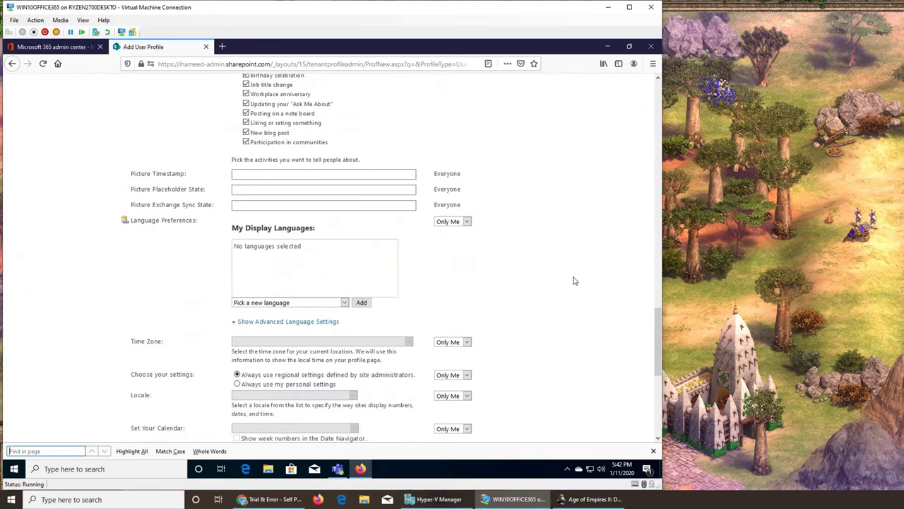
scroll(573, 281, "down", 8)
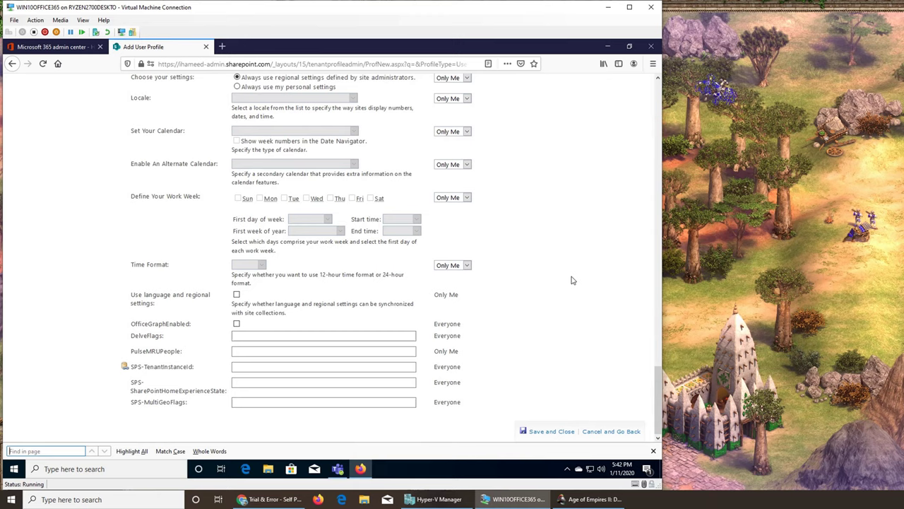
scroll(574, 280, "up", 20)
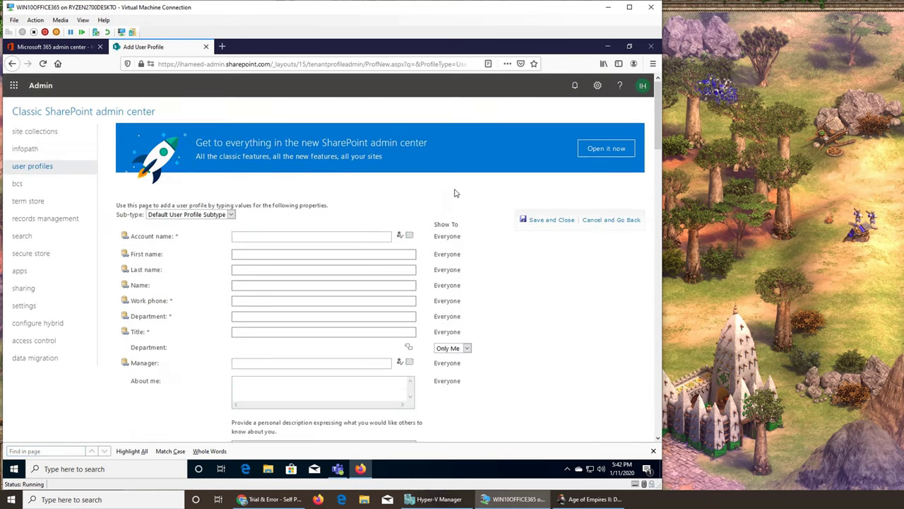
right_click(455, 190)
left_click(465, 204)
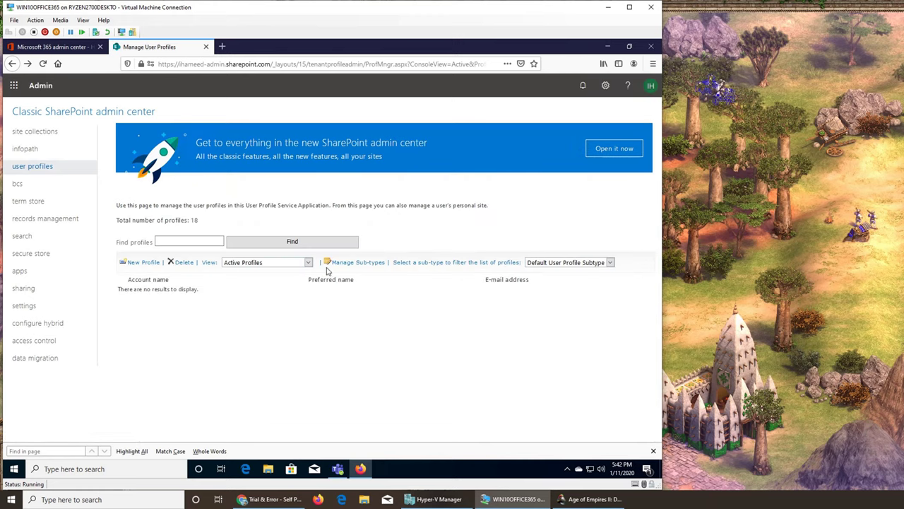
- View the Manage Sub-types page, then return to Manage User Profiles
left_click(368, 263)
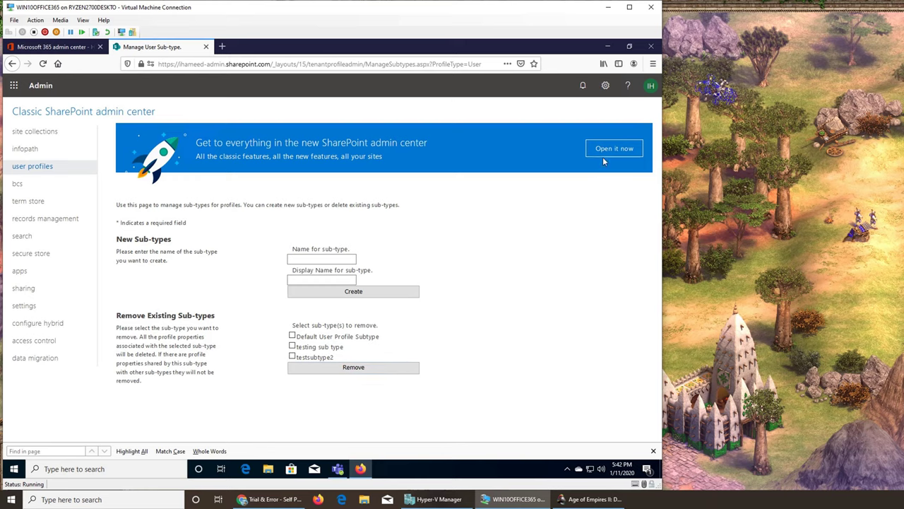
right_click(188, 212)
left_click(201, 221)
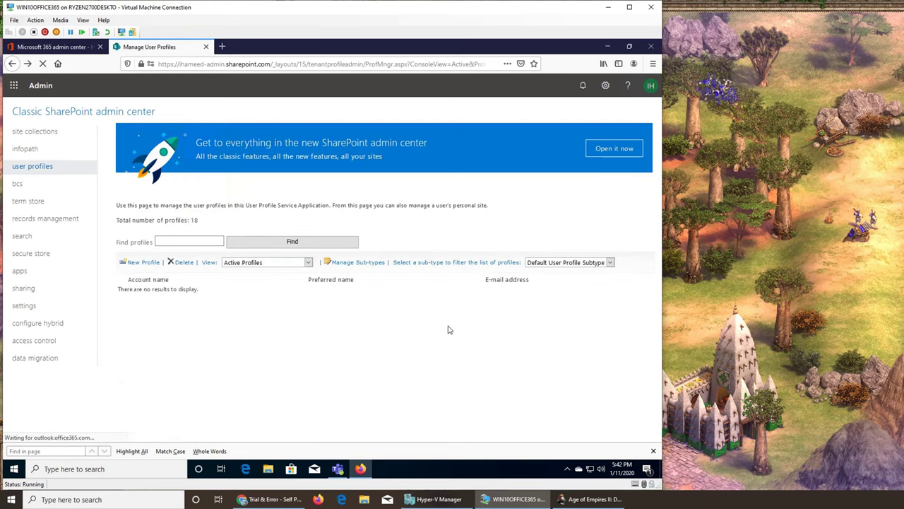
- Find profiles matching 'test', check the View options, and start a blank new profile
left_click(189, 241)
type("test")
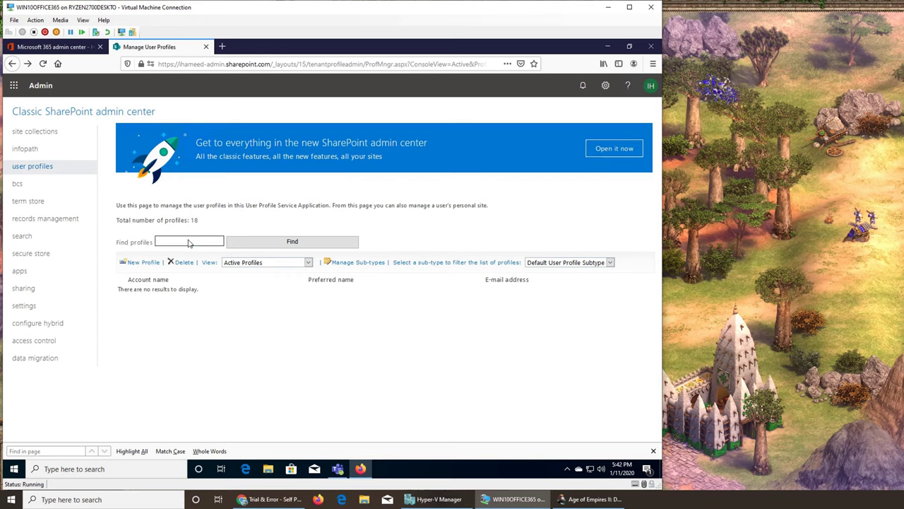
left_click(282, 241)
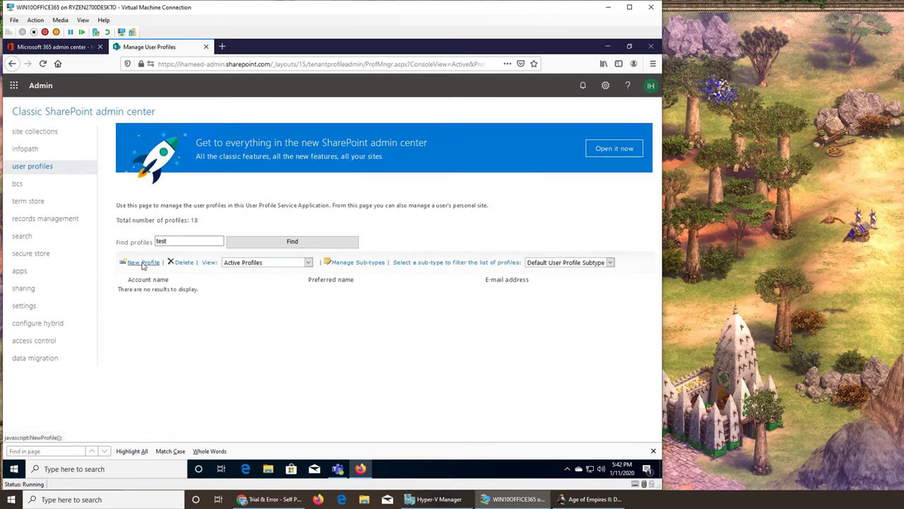
key("alt+Down")
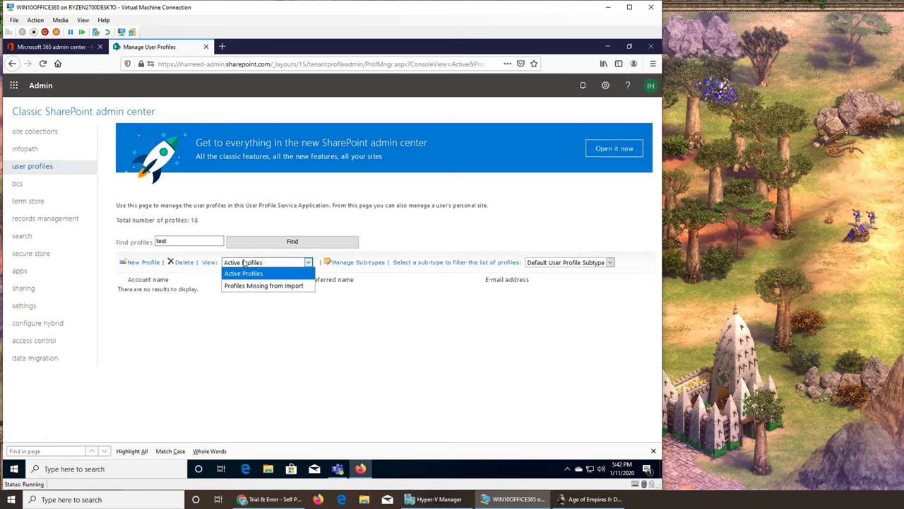
left_click(184, 246)
double_click(185, 247)
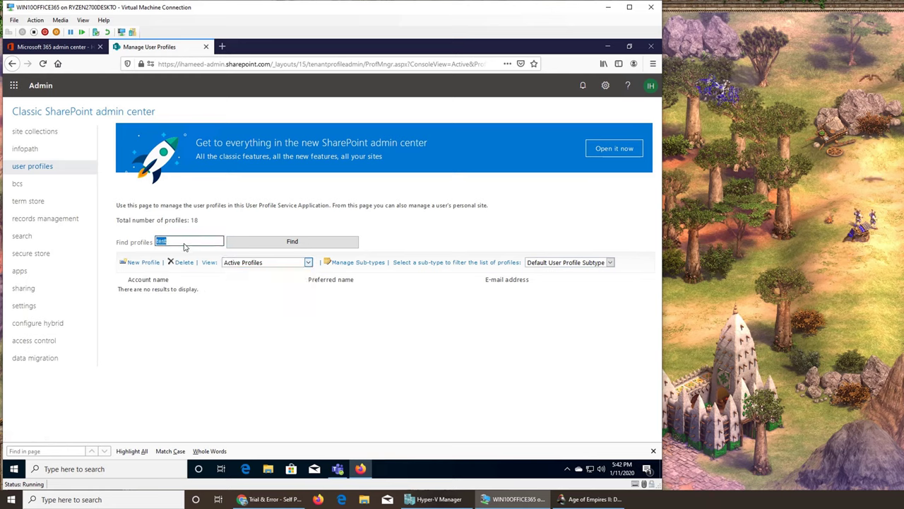
left_click(138, 264)
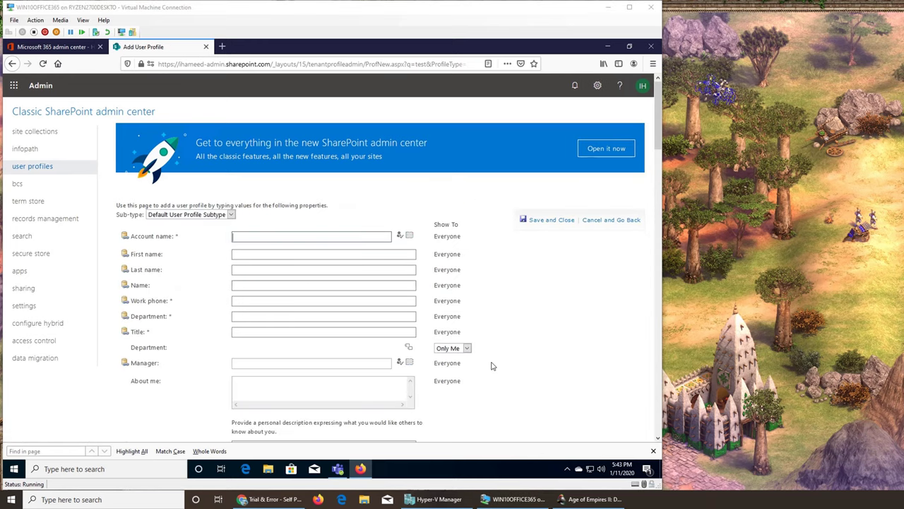
- Choose 'testing sub type' as the new profile's sub-type, then leave for the user profiles overview
left_click(546, 342)
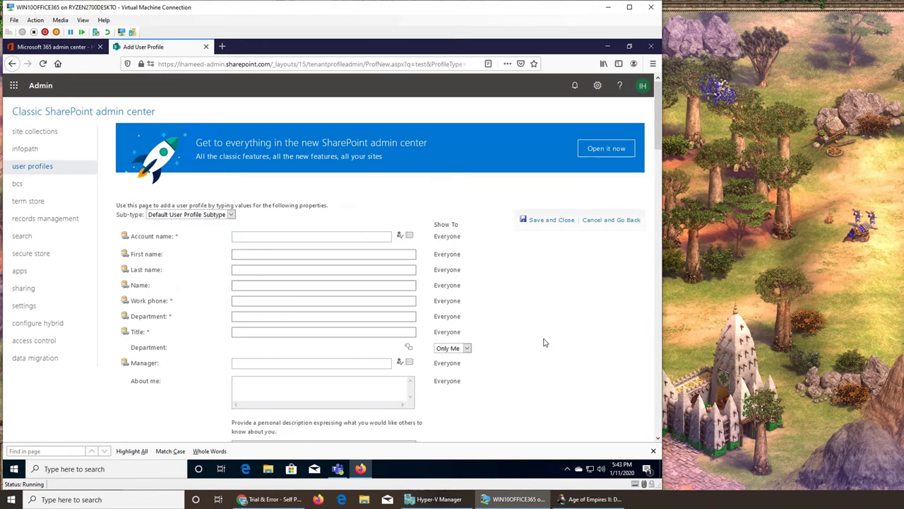
left_click(231, 214)
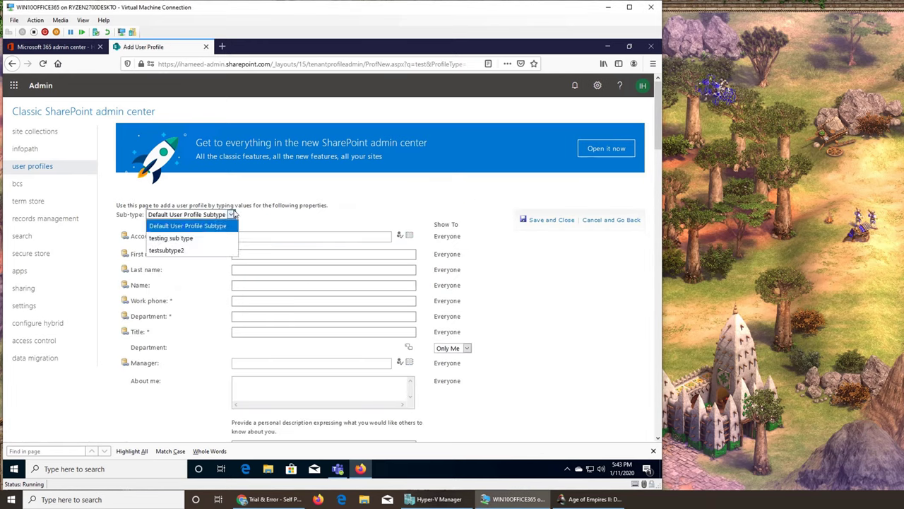
left_click(182, 241)
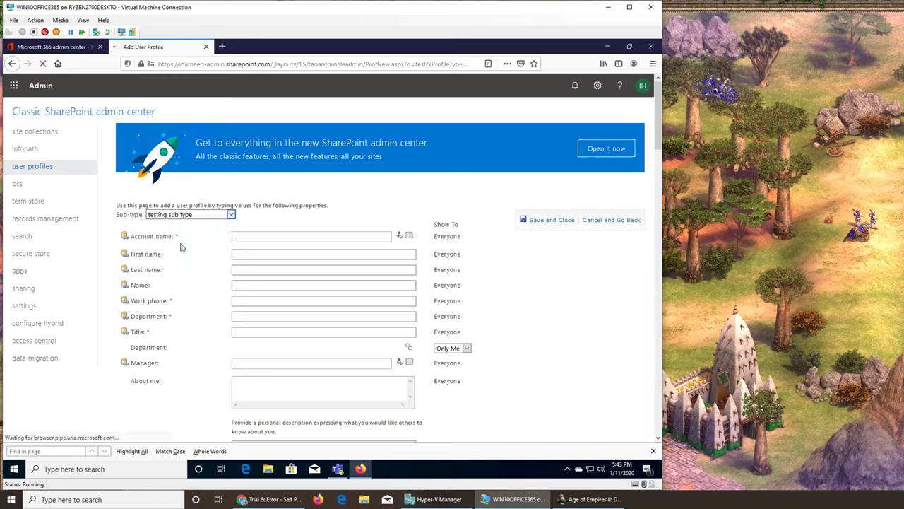
left_click(231, 214)
left_click(188, 252)
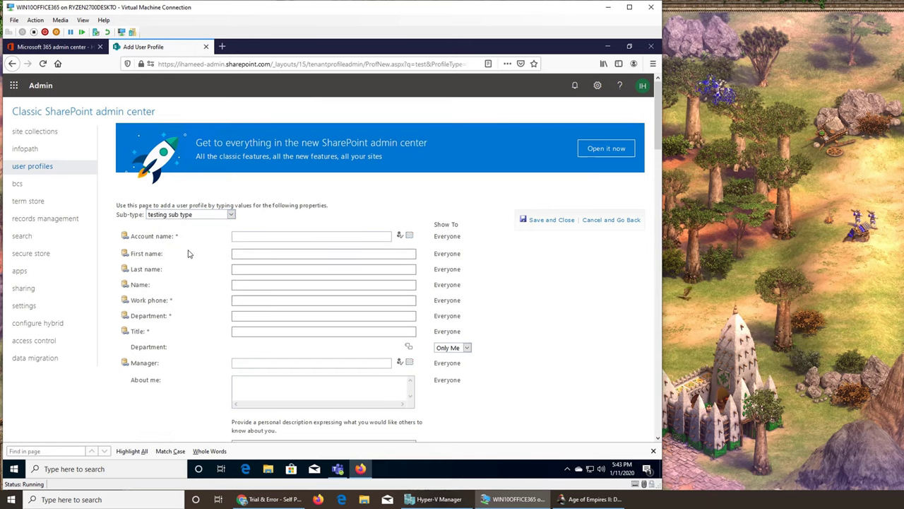
left_click(231, 214)
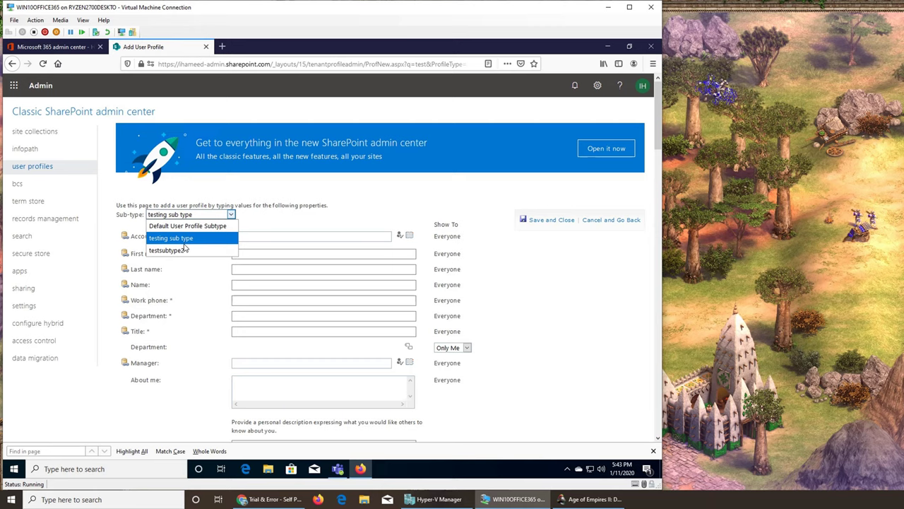
left_click(256, 225)
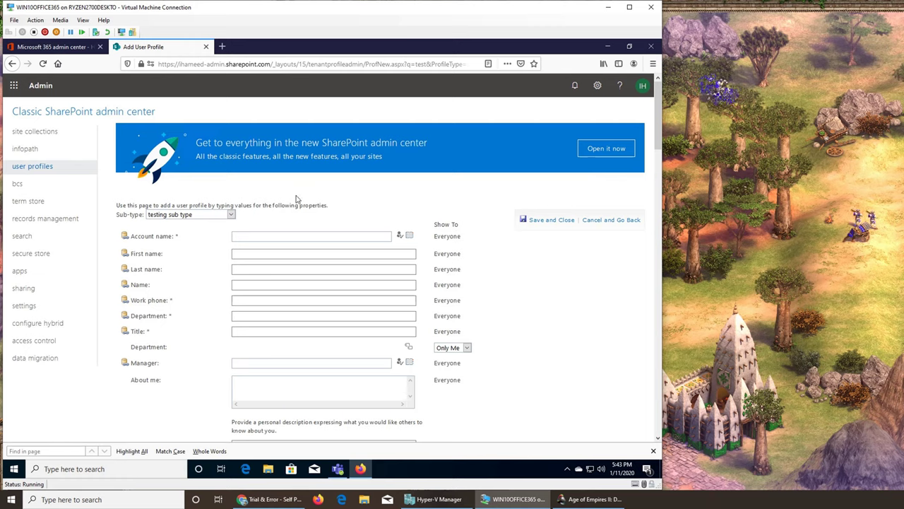
left_click(41, 166)
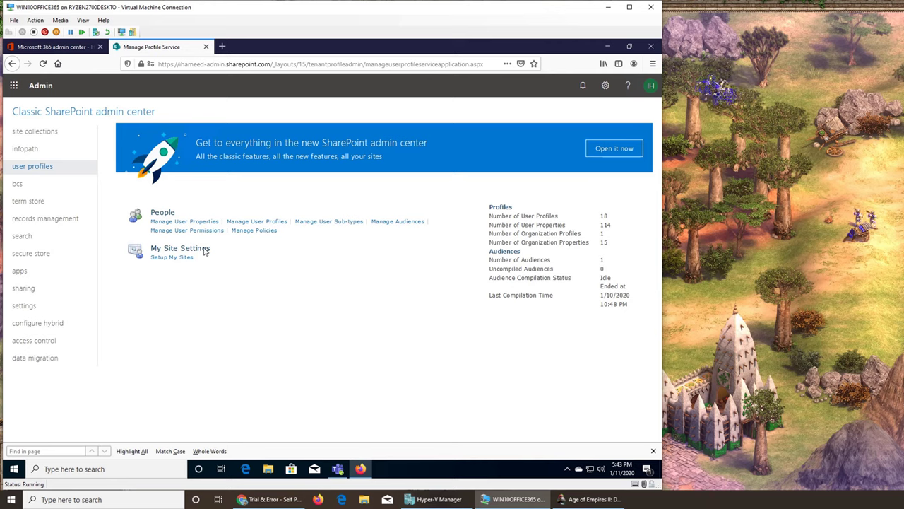
- Open Setup My Sites and review the search center address, site host, location and naming settings
left_click(184, 260)
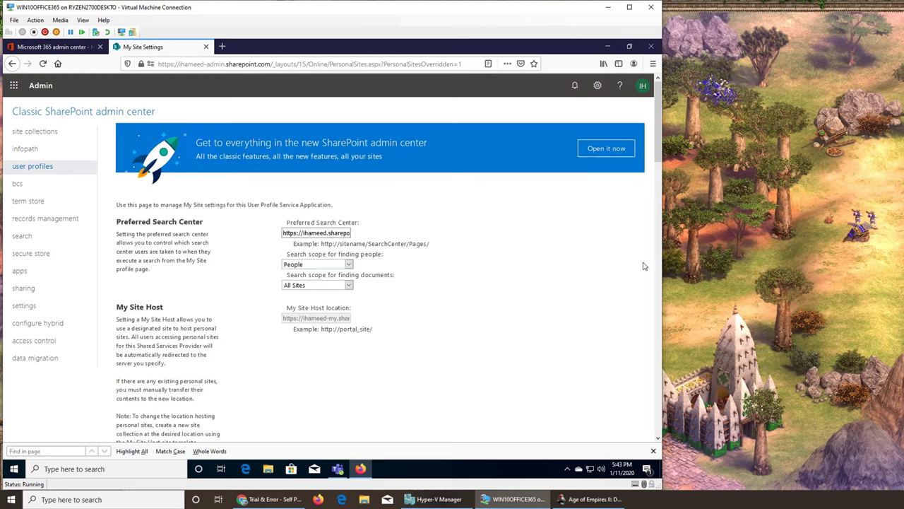
key("End")
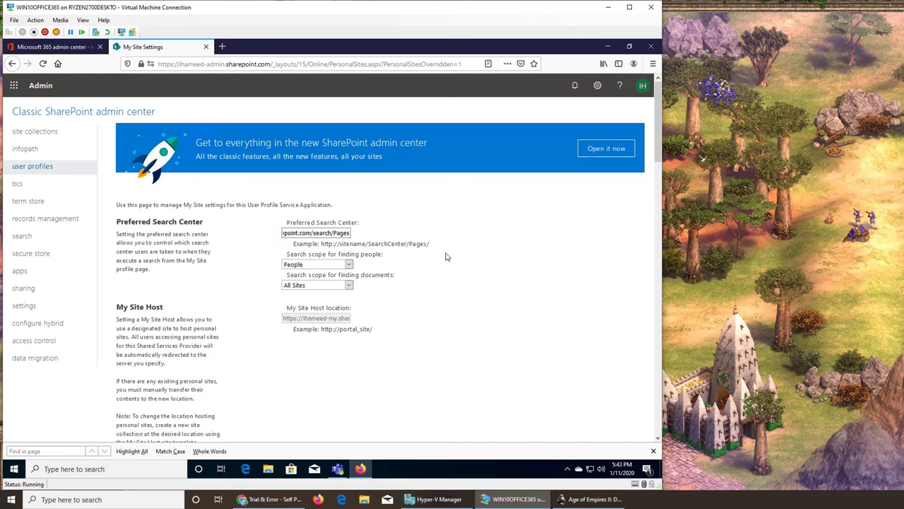
scroll(453, 254, "down", 2)
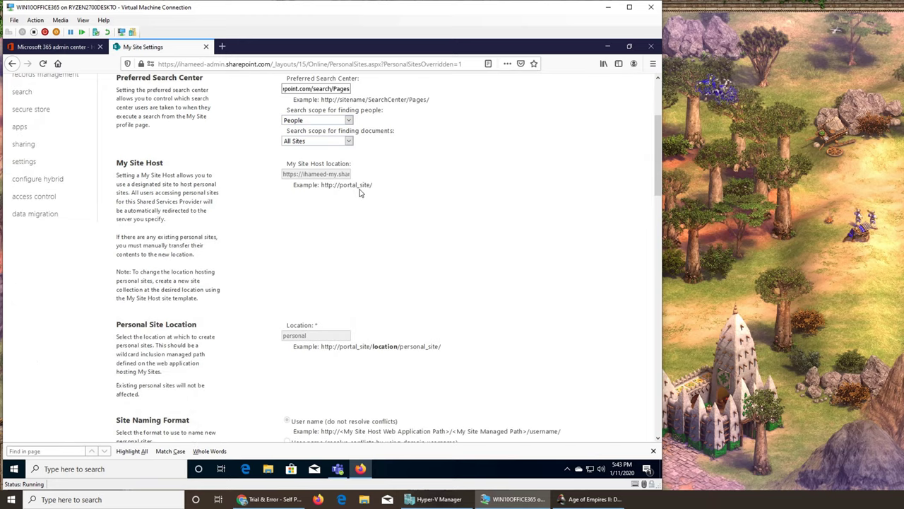
scroll(426, 225, "down", 2)
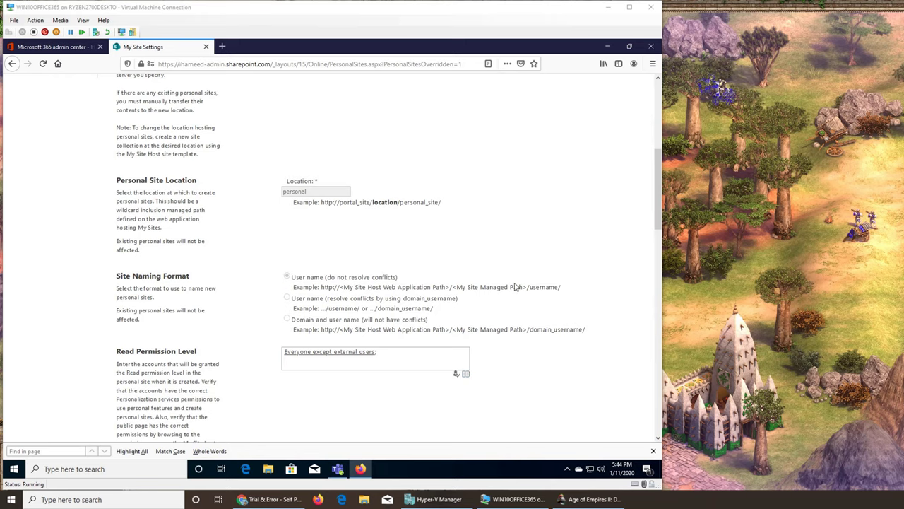
- Review the Newsfeed, Email, Cleanup, Secondary Admin and Privacy sections, then cancel My Site Settings
left_click(552, 322)
scroll(552, 321, "down", 8)
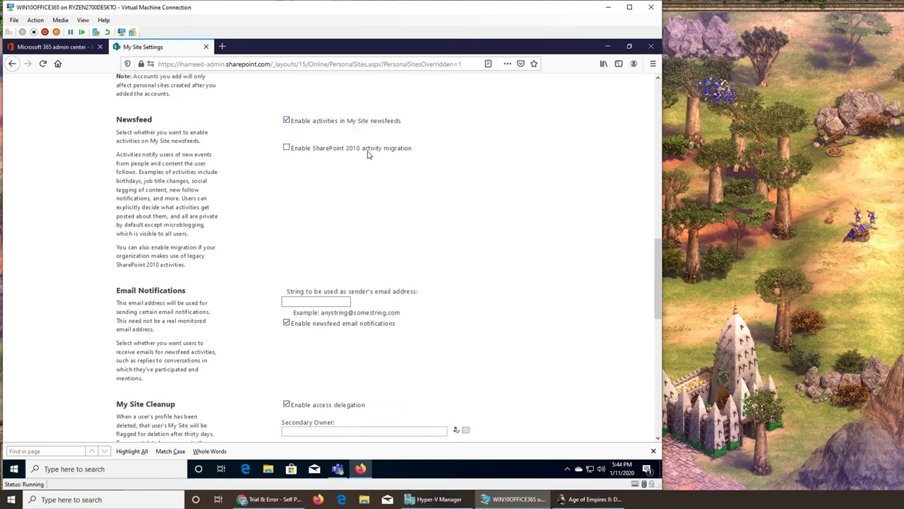
scroll(496, 238, "down", 4)
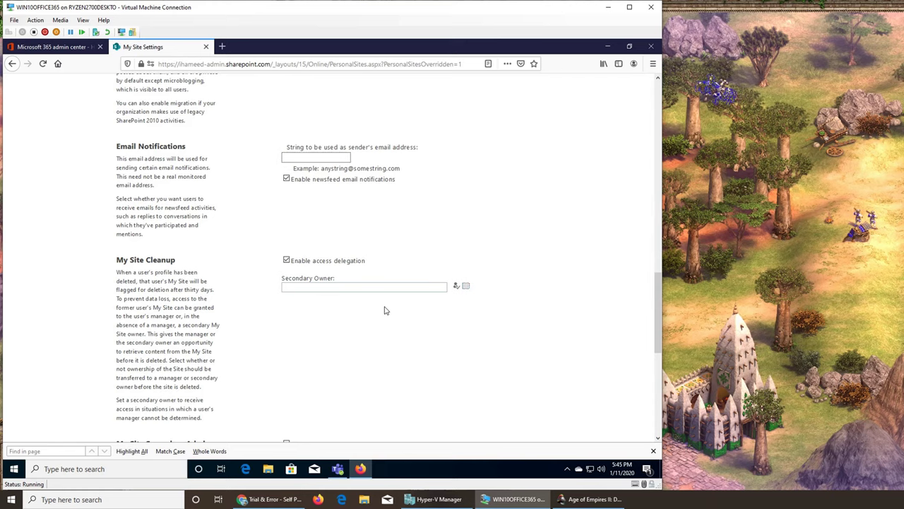
scroll(523, 328, "down", 5)
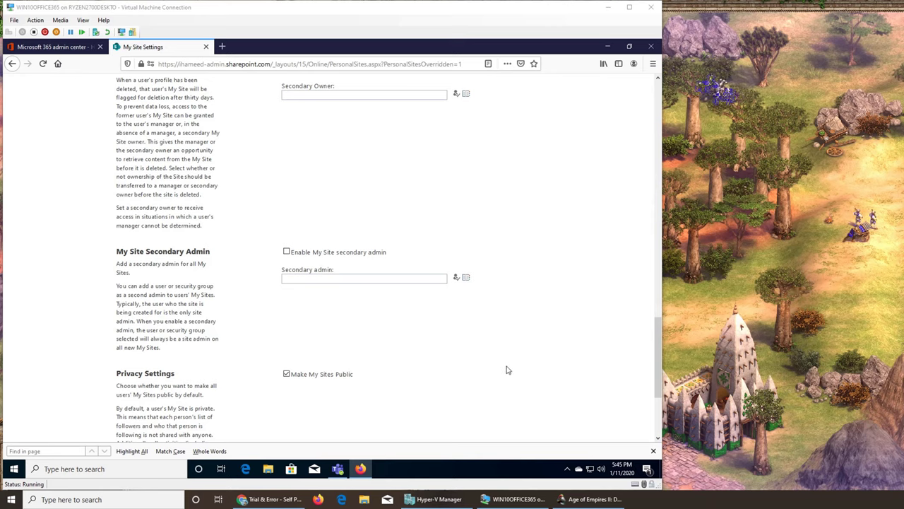
left_click(465, 335)
scroll(464, 335, "down", 4)
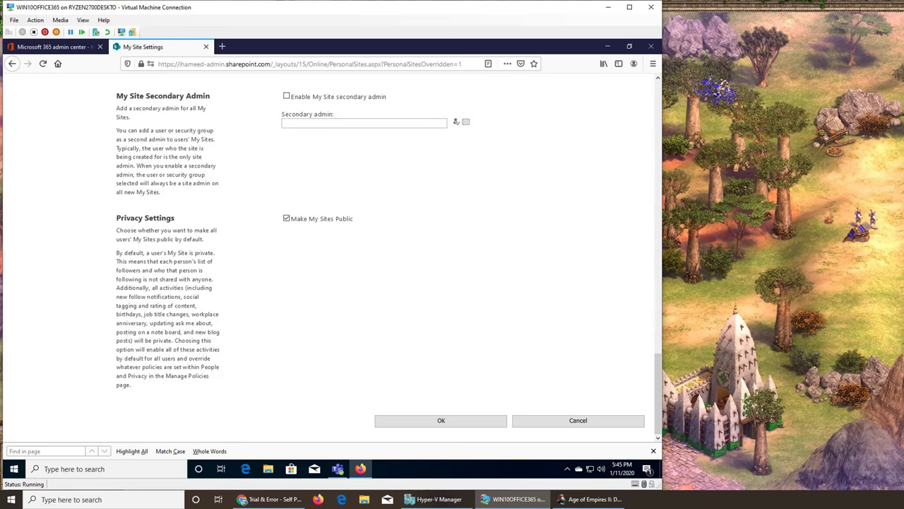
left_click(563, 421)
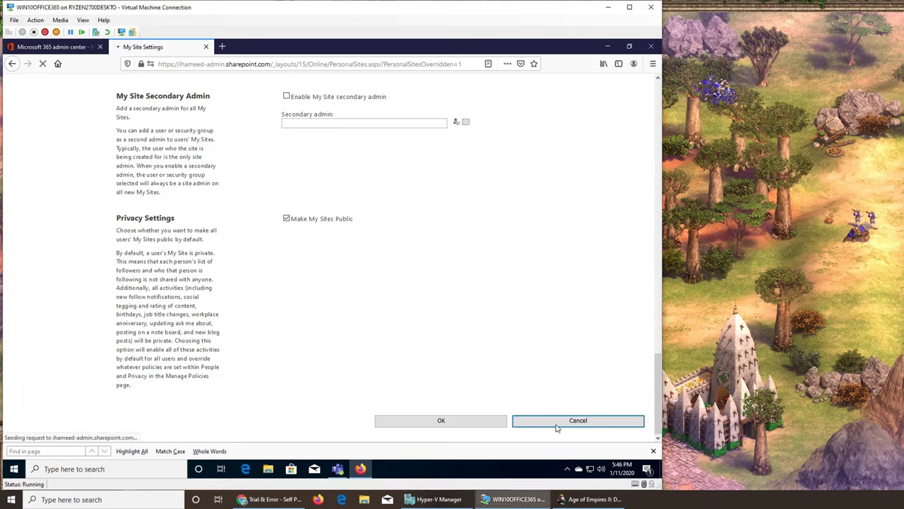